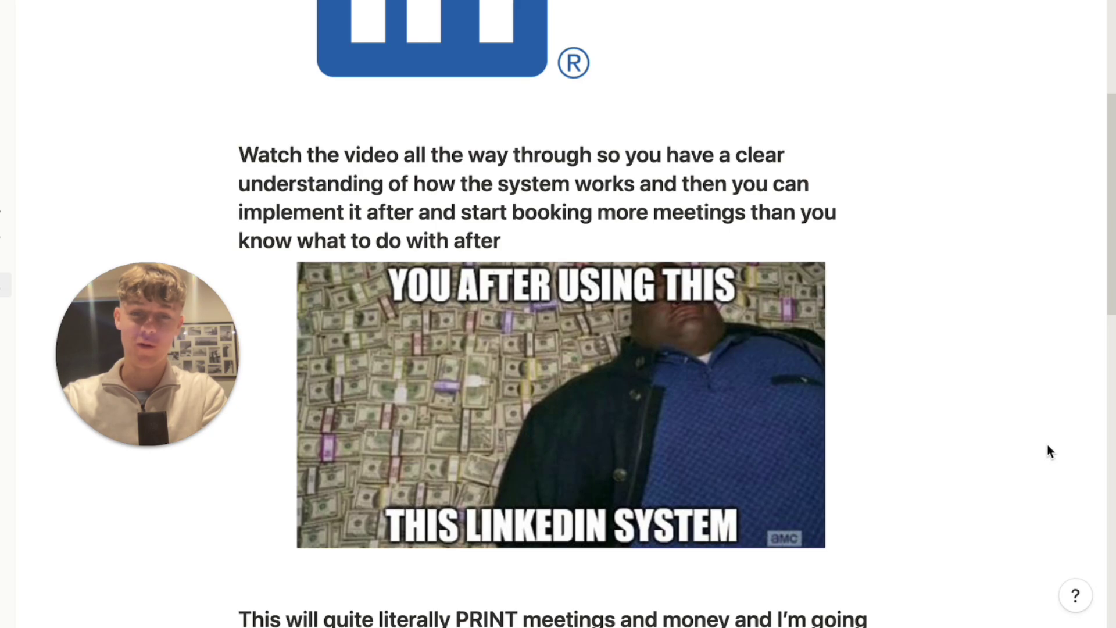
- Read the guide from its introduction down to the sections on scraping LinkedIn leads and composing messages with AI
scroll(1047, 445, "down", 1)
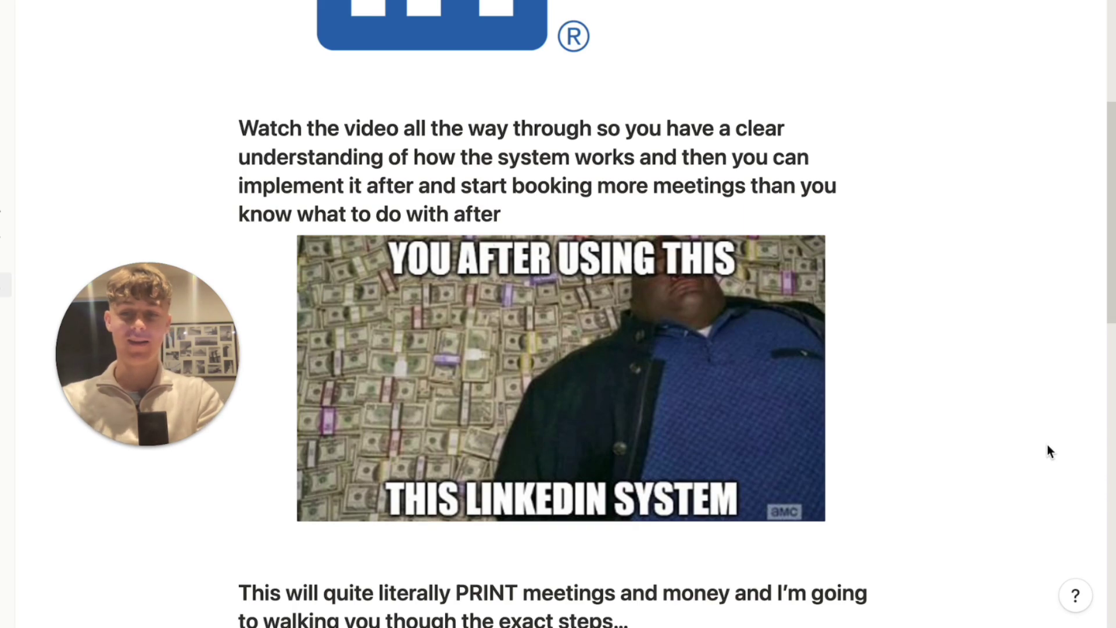
scroll(1047, 447, "down", 1)
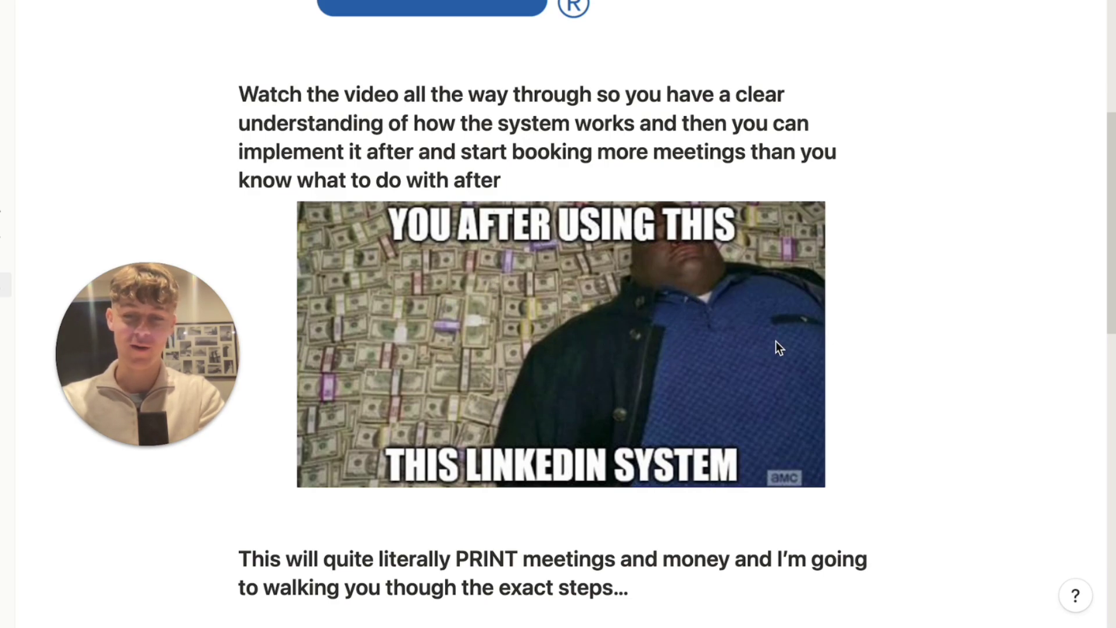
scroll(920, 383, "down", 3)
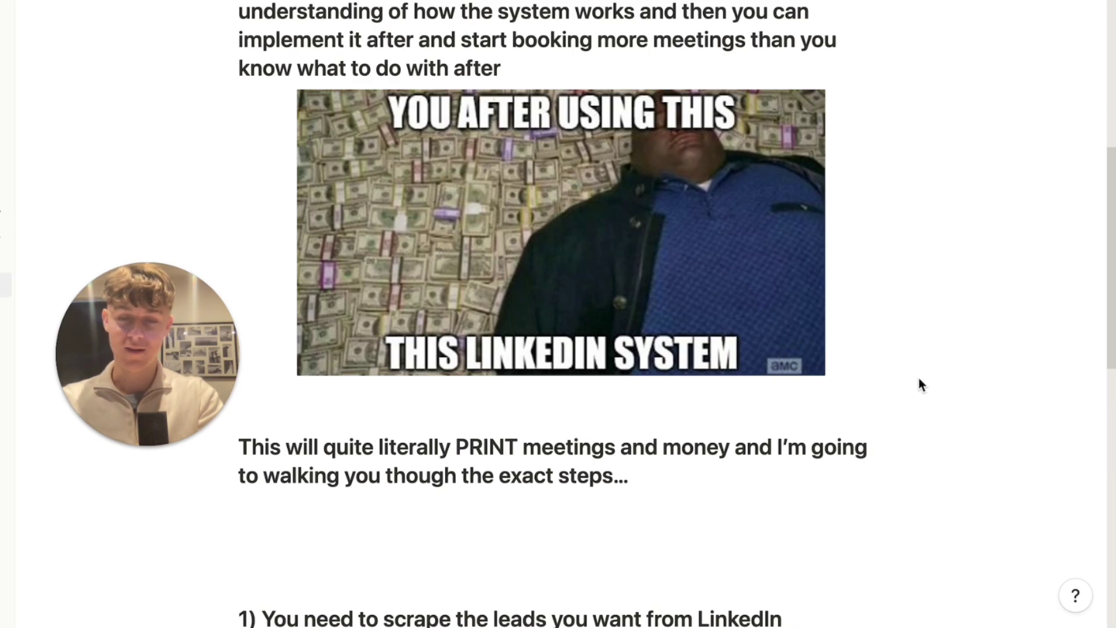
scroll(918, 378, "down", 5)
scroll(918, 384, "down", 4)
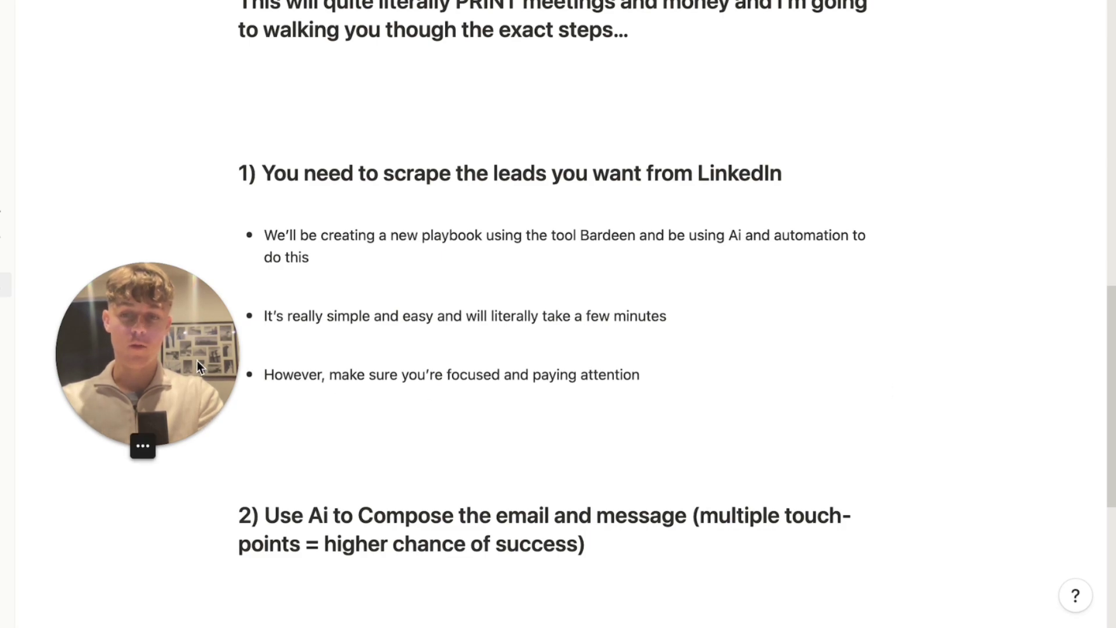
left_click_drag(197, 361, 170, 363)
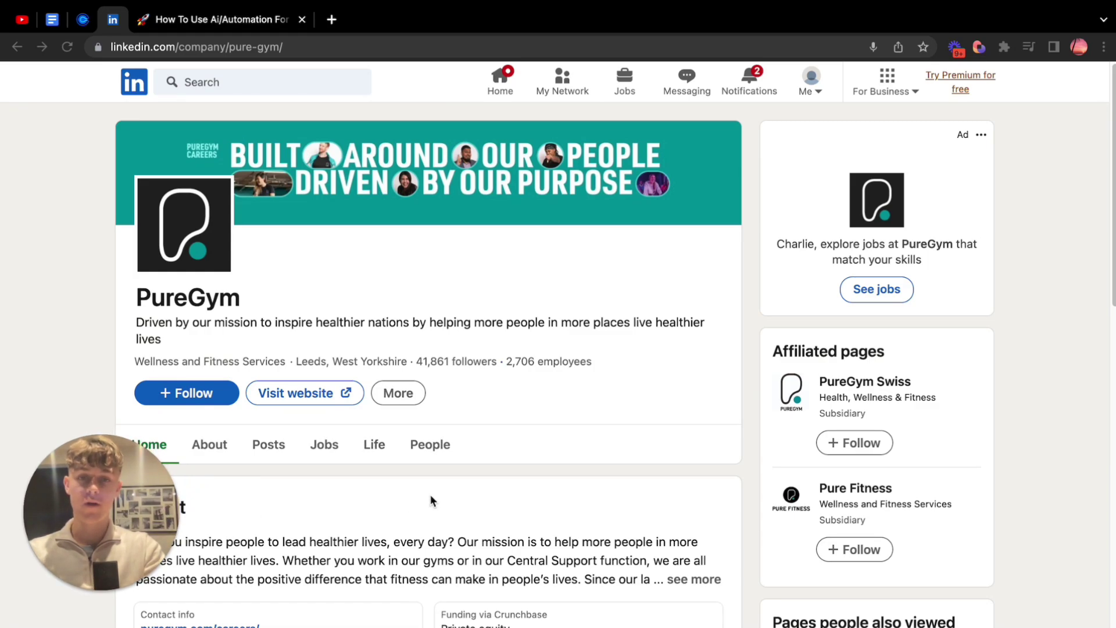
- Open Bardeen's playbook builder on the PureGym LinkedIn page and add an action that scrapes data on the active tab
left_click(980, 48)
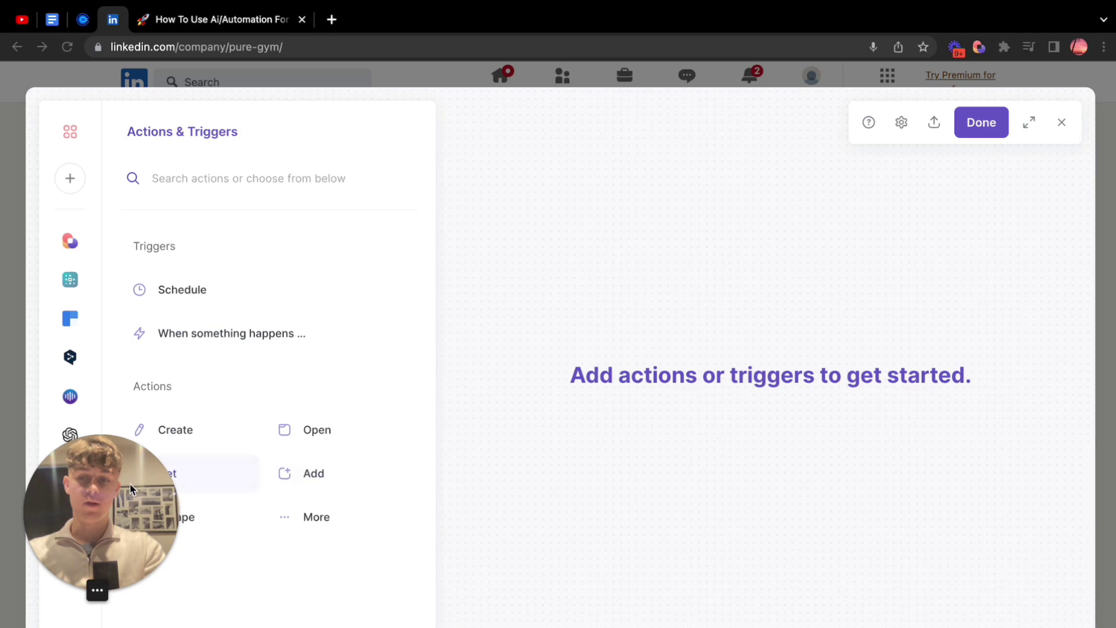
left_click_drag(130, 483, 471, 557)
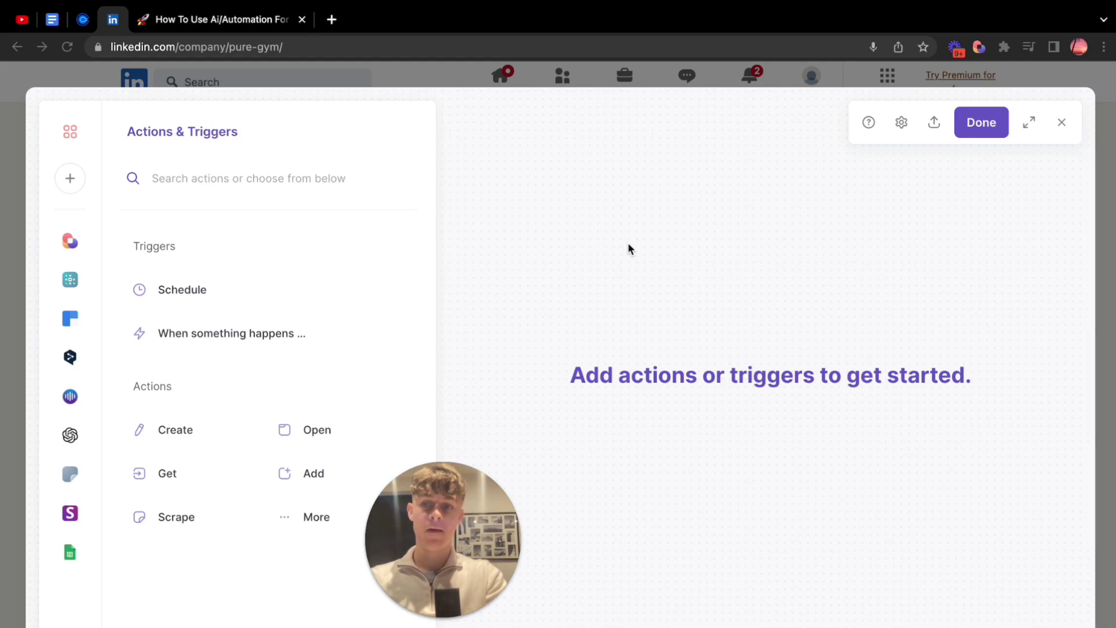
left_click(172, 521)
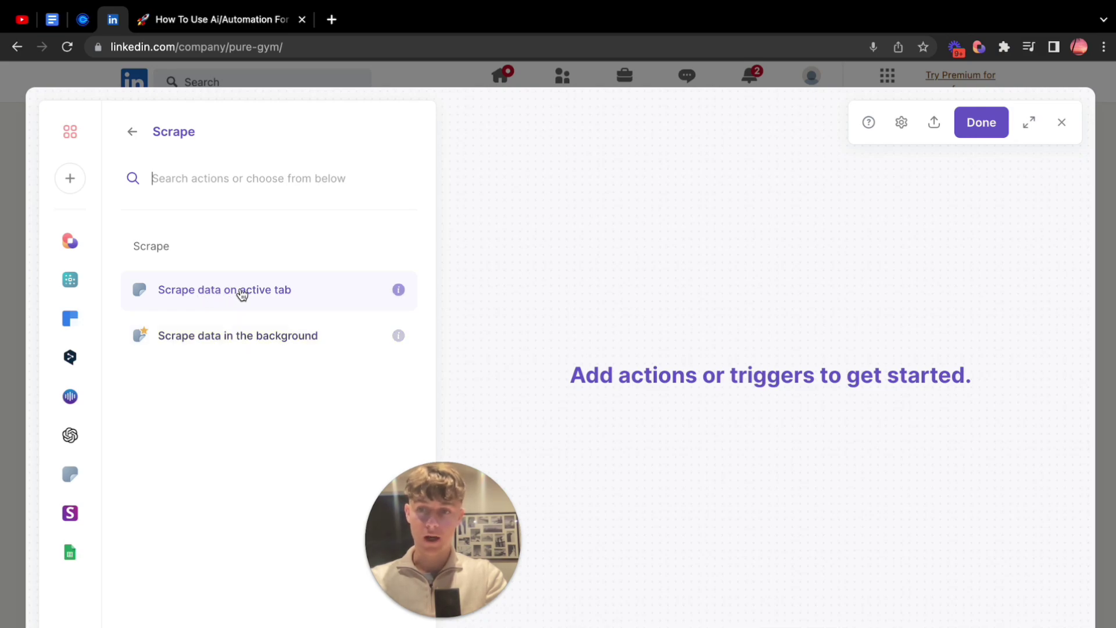
left_click(242, 292)
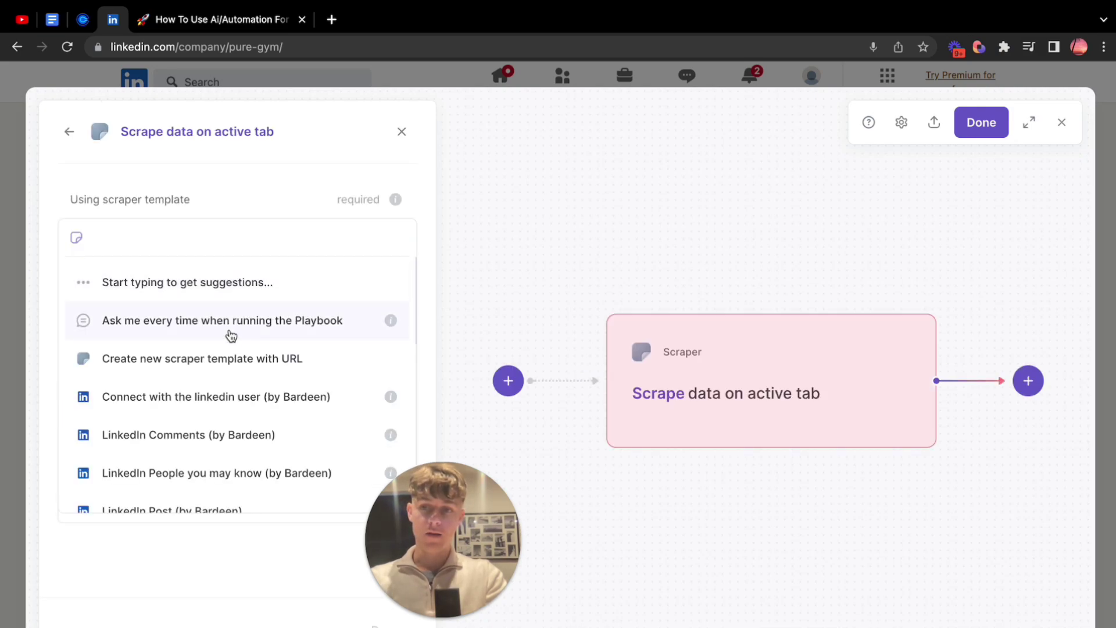
- Create a new single-page scraper template for the open PureGym overview page on LinkedIn
left_click(259, 360)
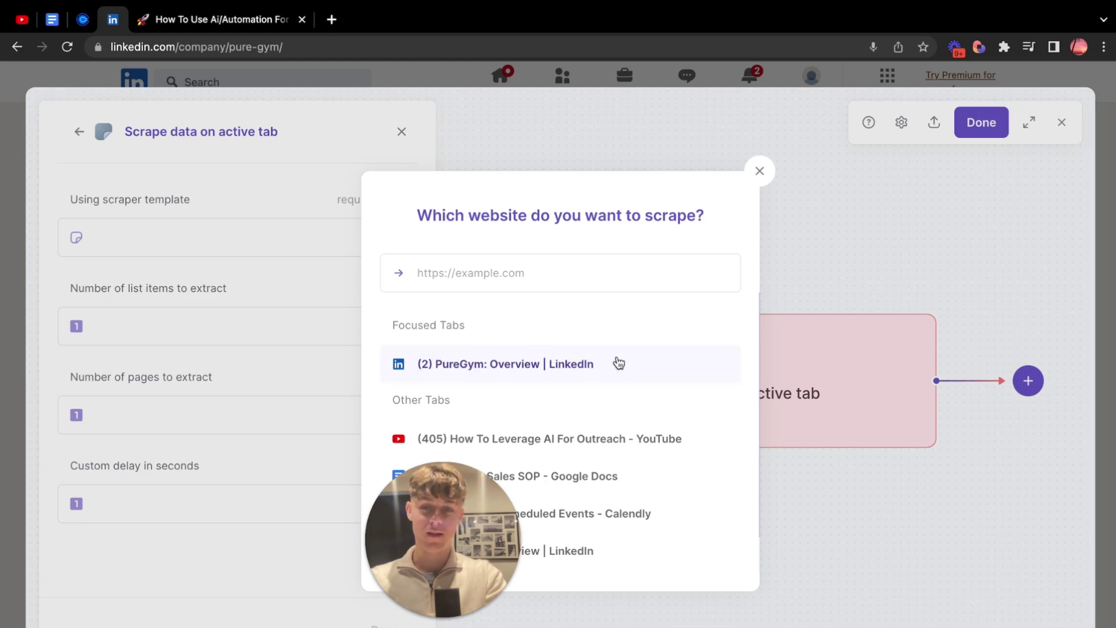
left_click(542, 362)
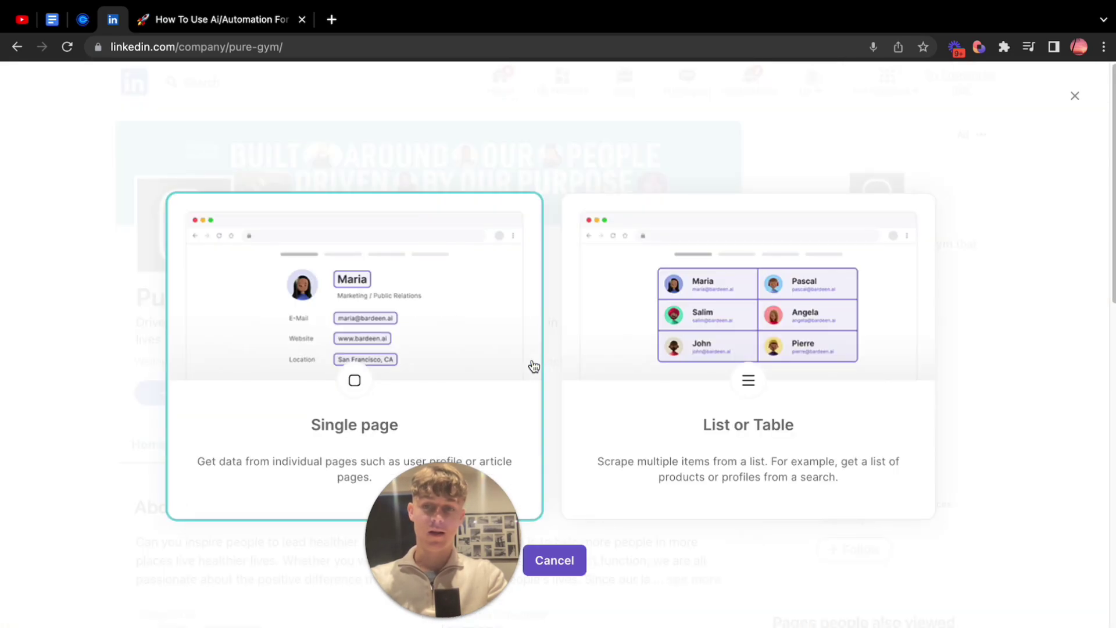
left_click_drag(455, 595, 562, 595)
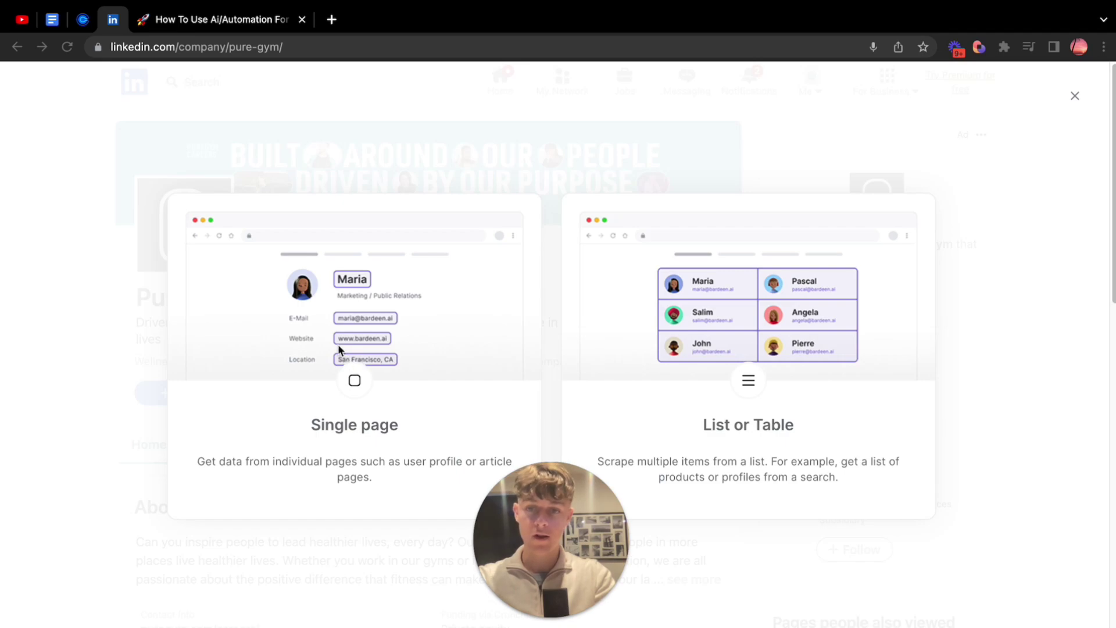
left_click(304, 344)
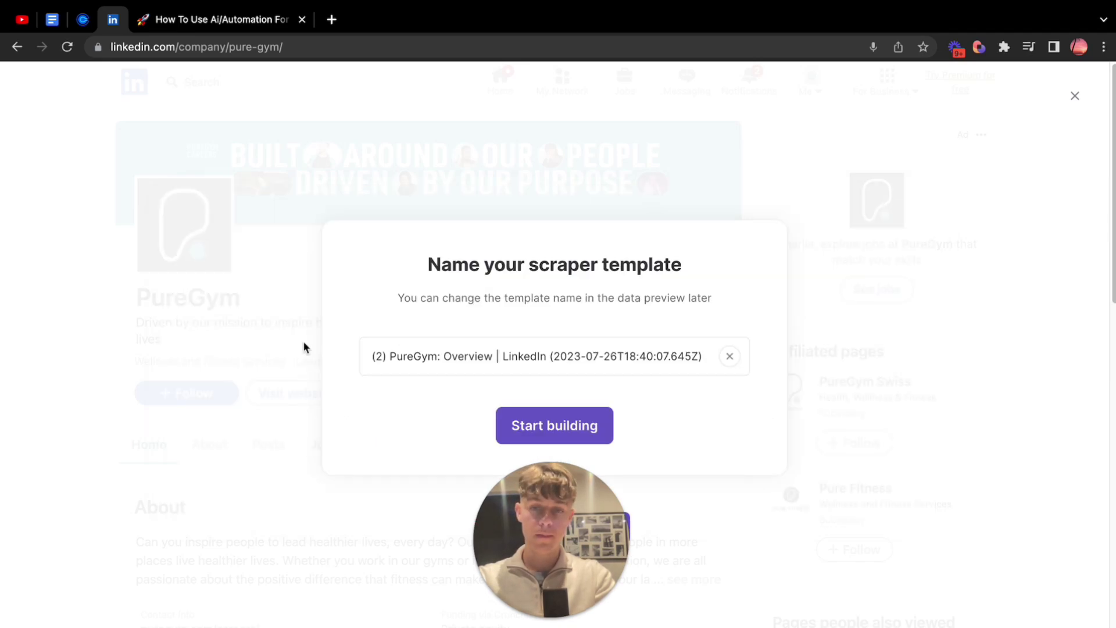
- Name the scraper template "Scraper for LinkedIn Youtube Example" and start building it
left_click(415, 358)
double_click(414, 359)
triple_click(418, 357)
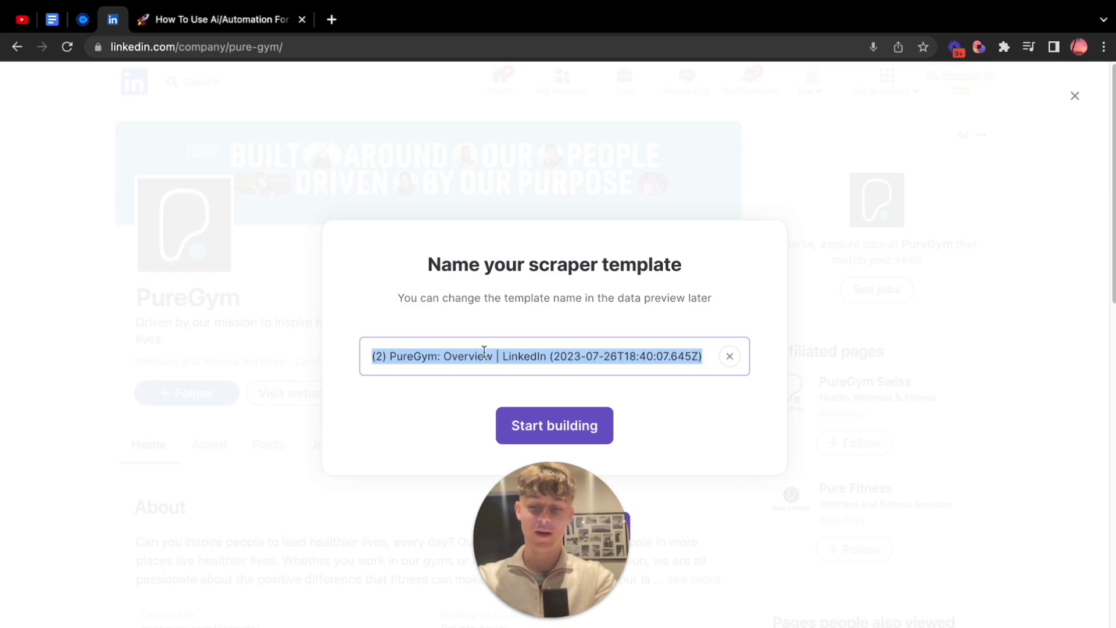
type("Scraper")
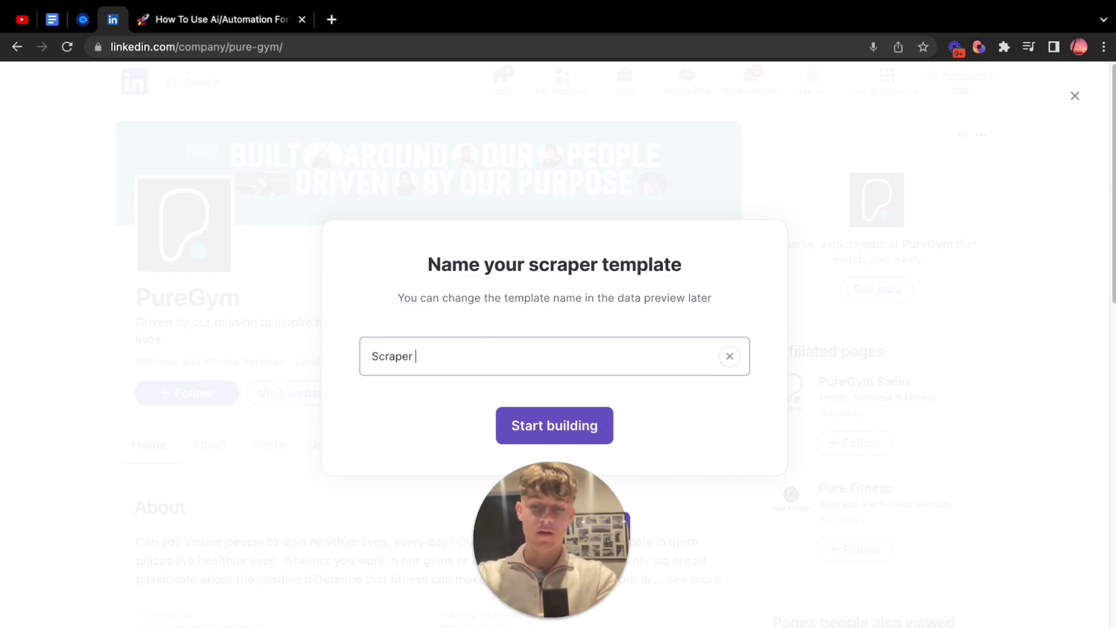
type(" for Linke")
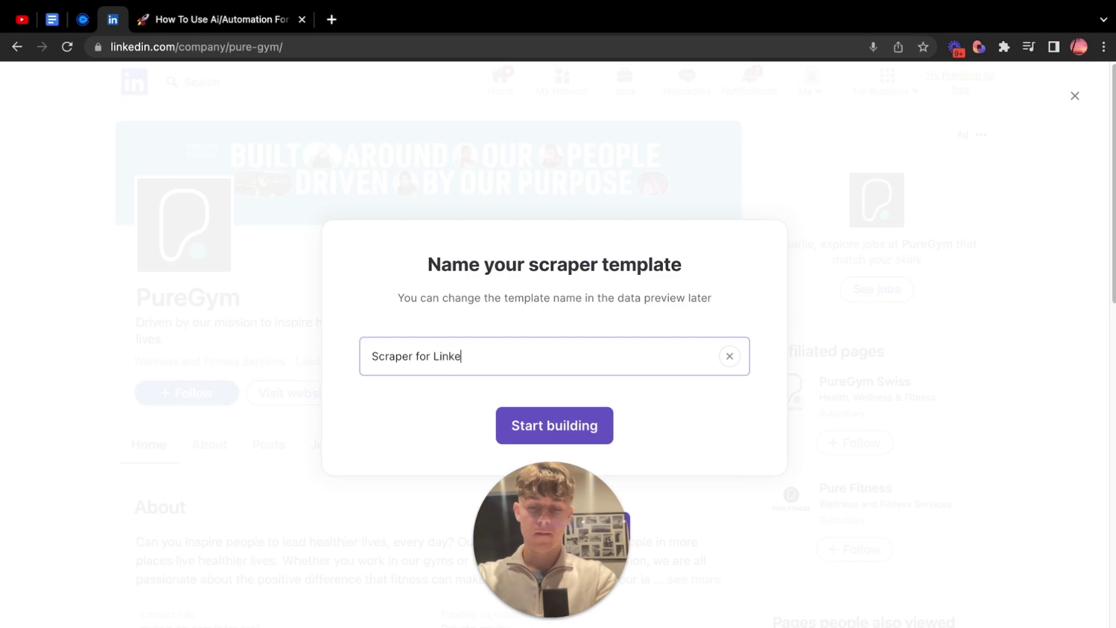
type("dIn ")
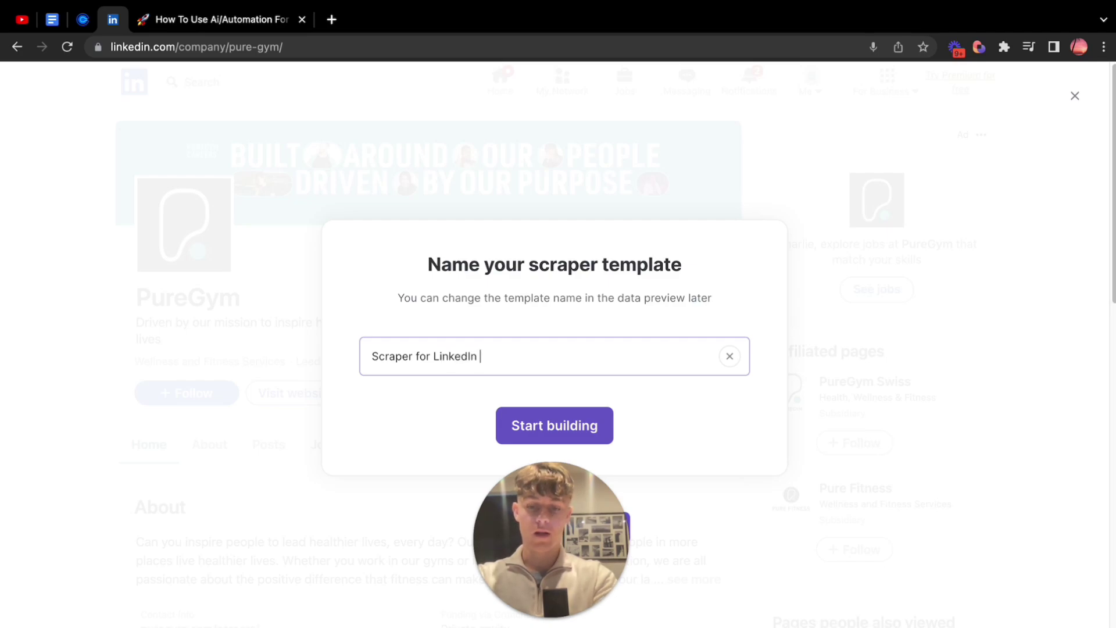
type("Youtube")
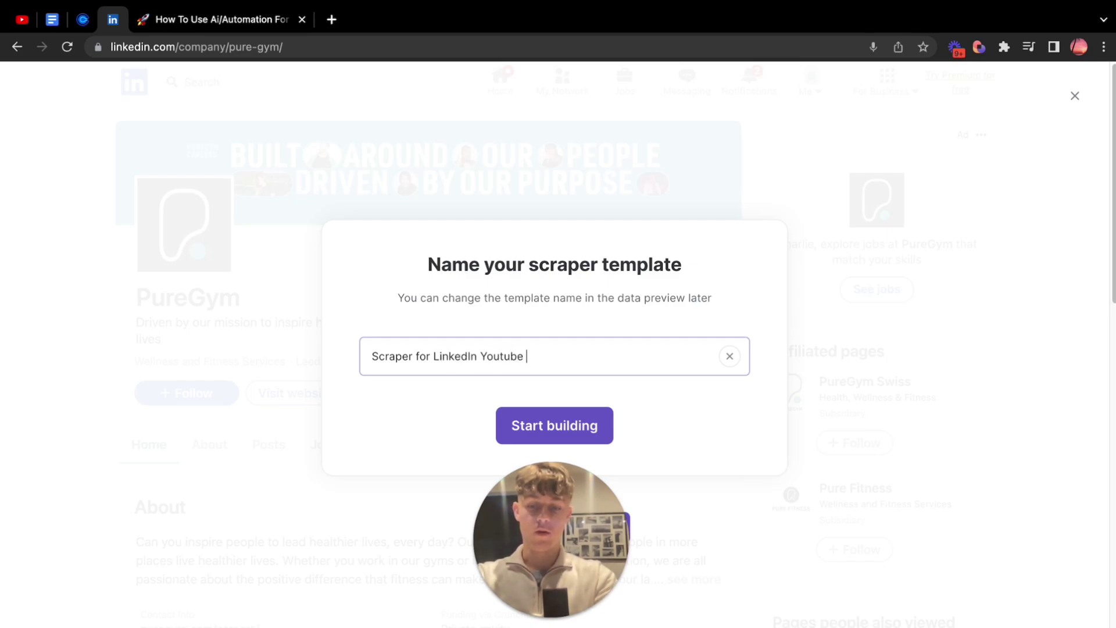
type(" Example")
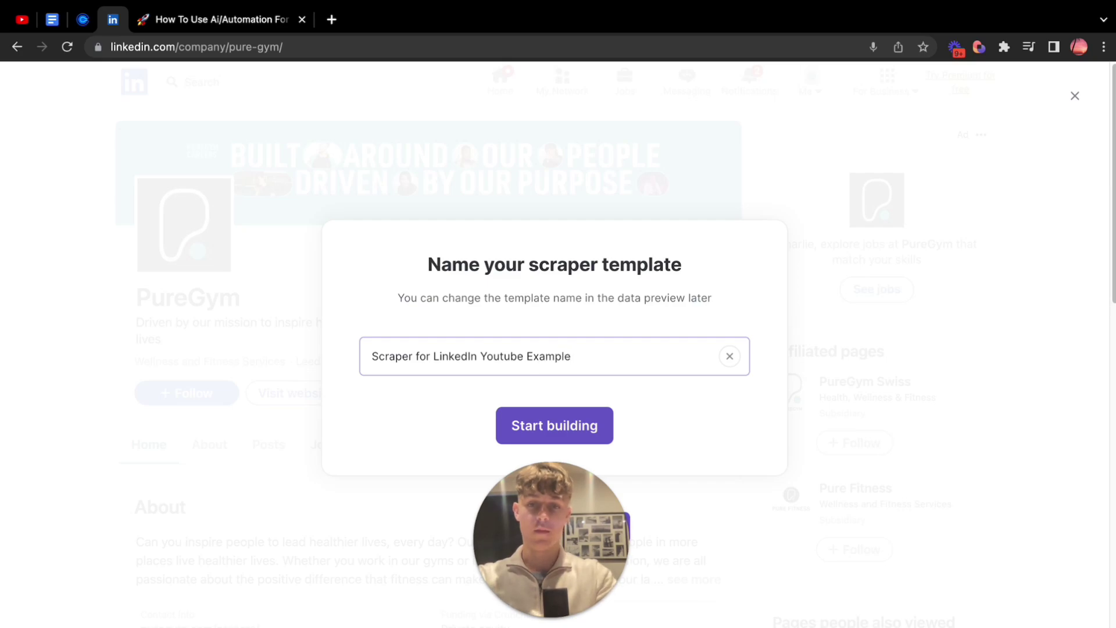
left_click(555, 436)
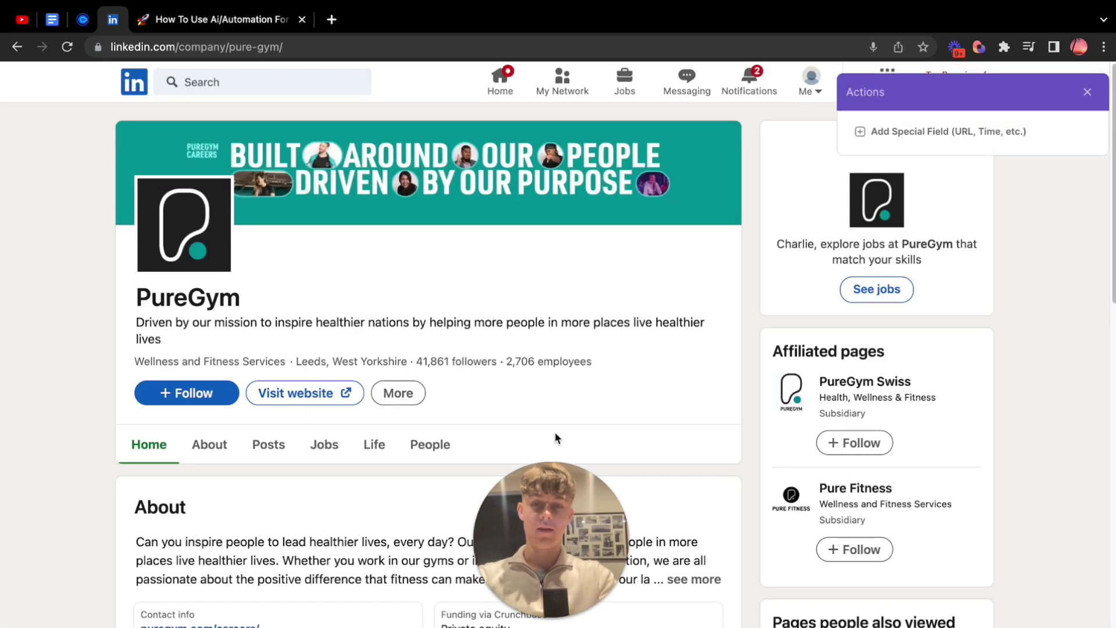
- Capture the PureGym company heading as text in a scraper field named NAME
scroll(357, 579, "down", 10)
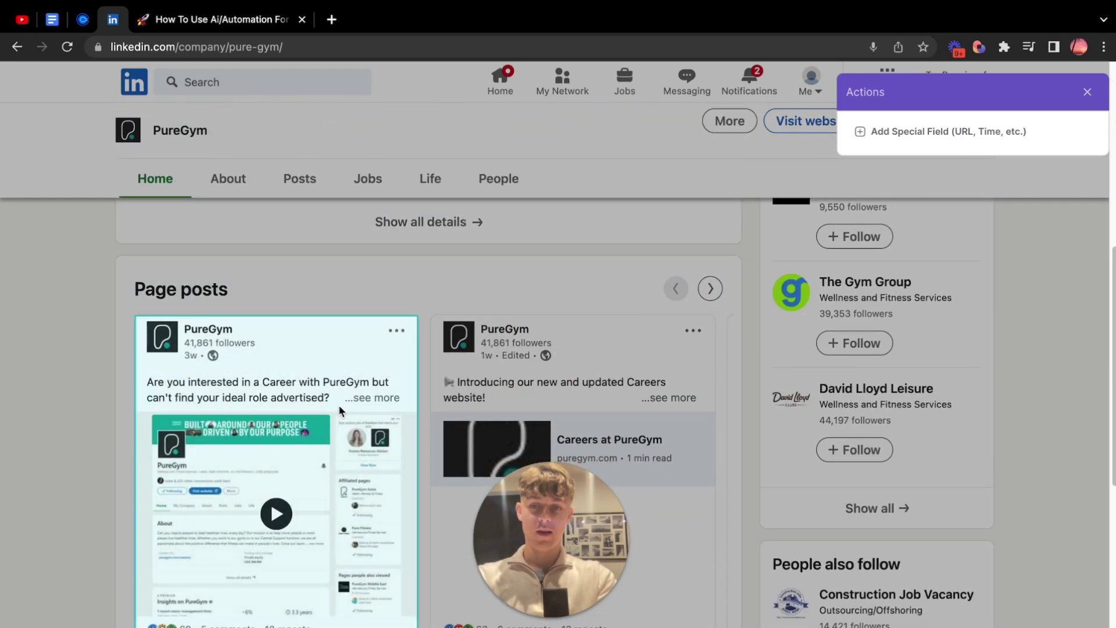
scroll(338, 404, "up", 10)
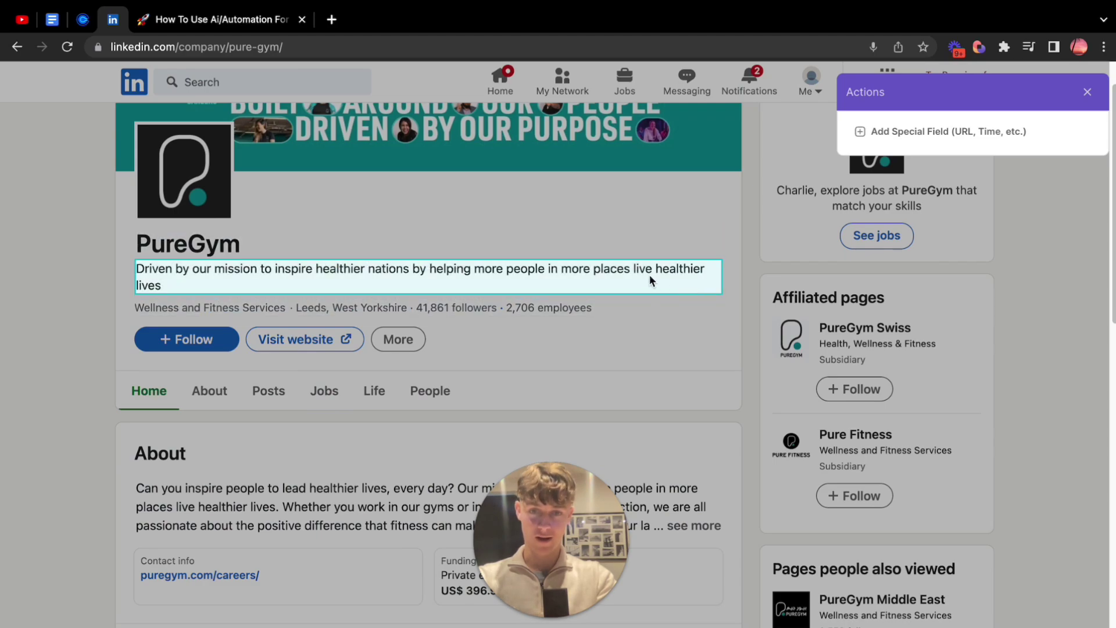
scroll(629, 262, "up", 2)
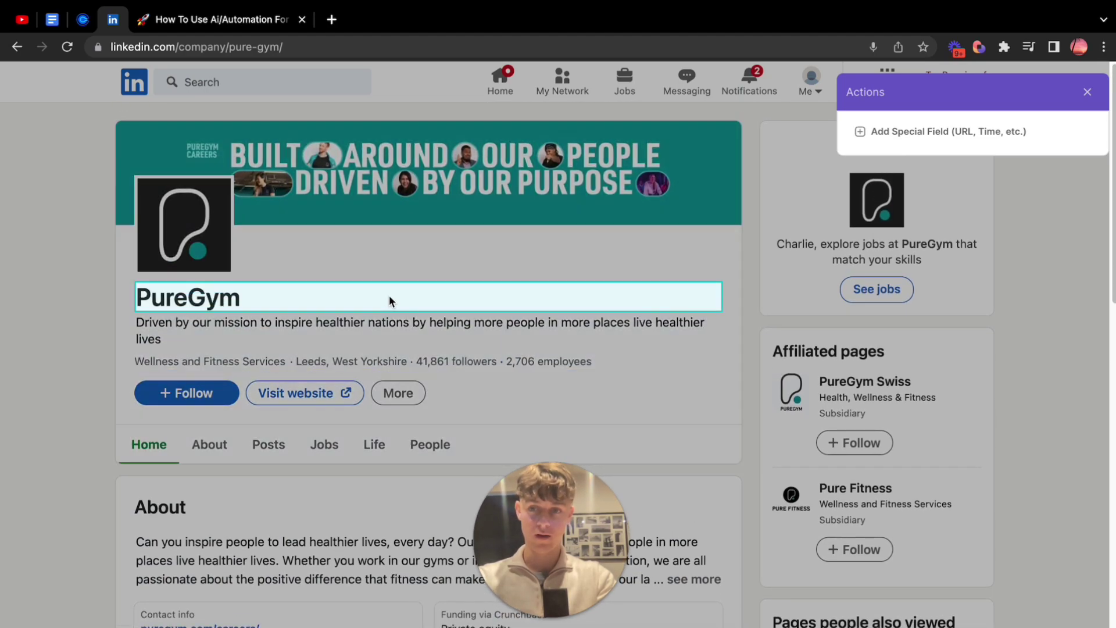
left_click(214, 295)
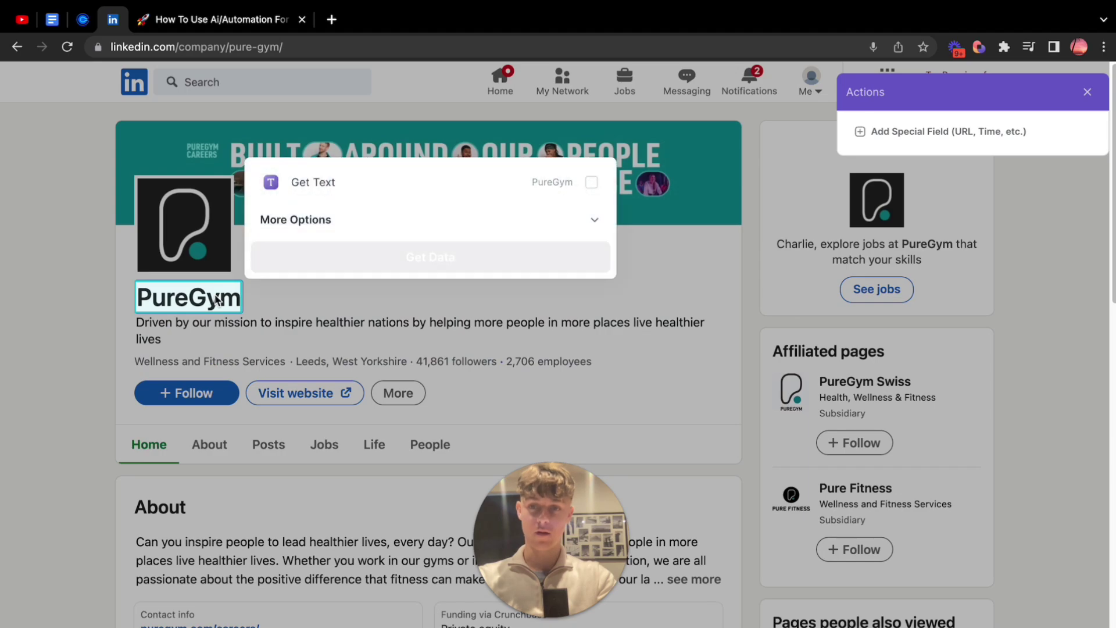
left_click(316, 190)
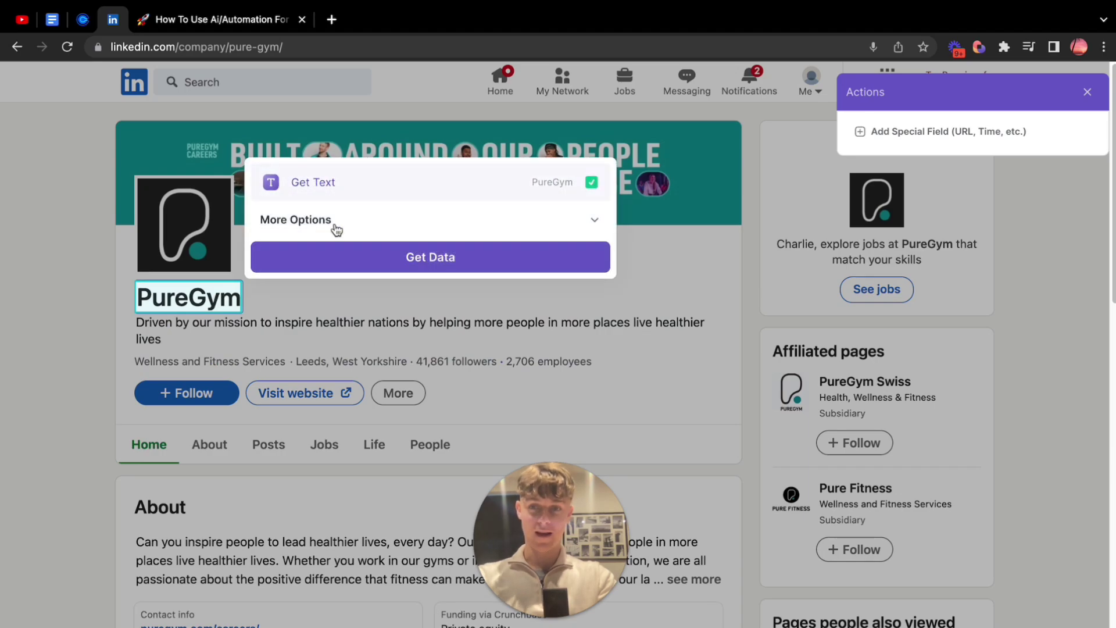
left_click(341, 257)
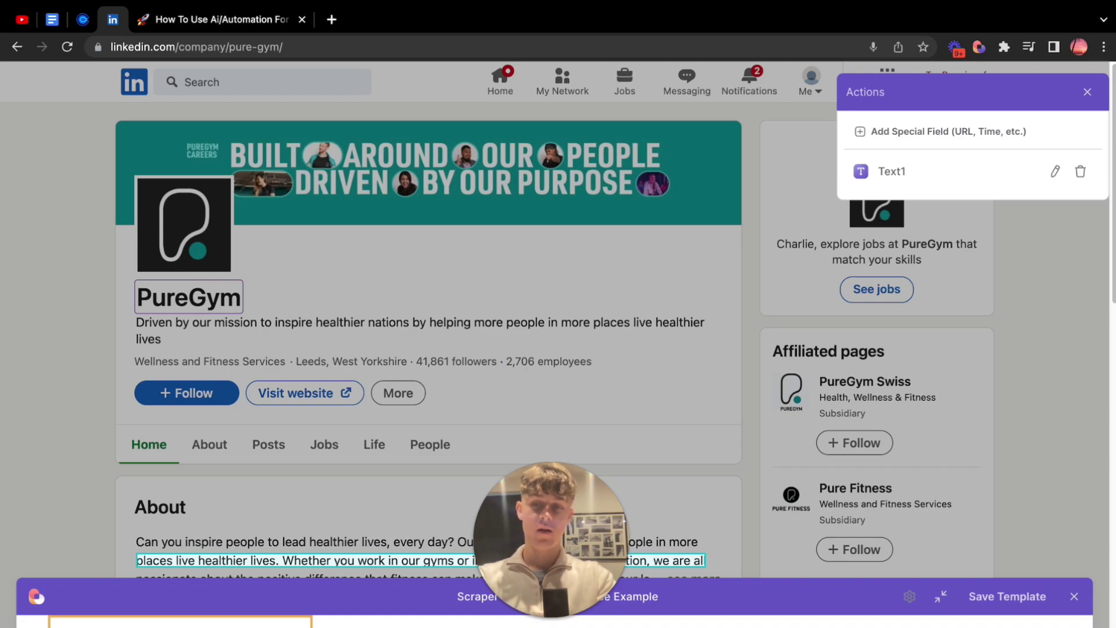
- Capture the tagline under the company heading as a text field named BIO, and capture the About description as another text field
left_click(228, 325)
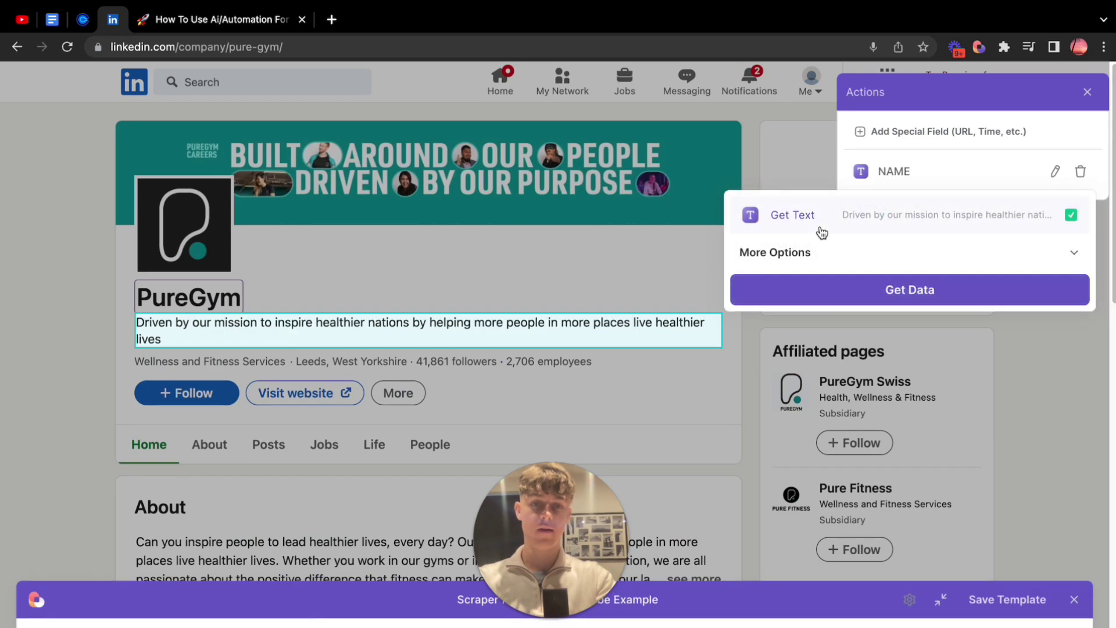
left_click(847, 290)
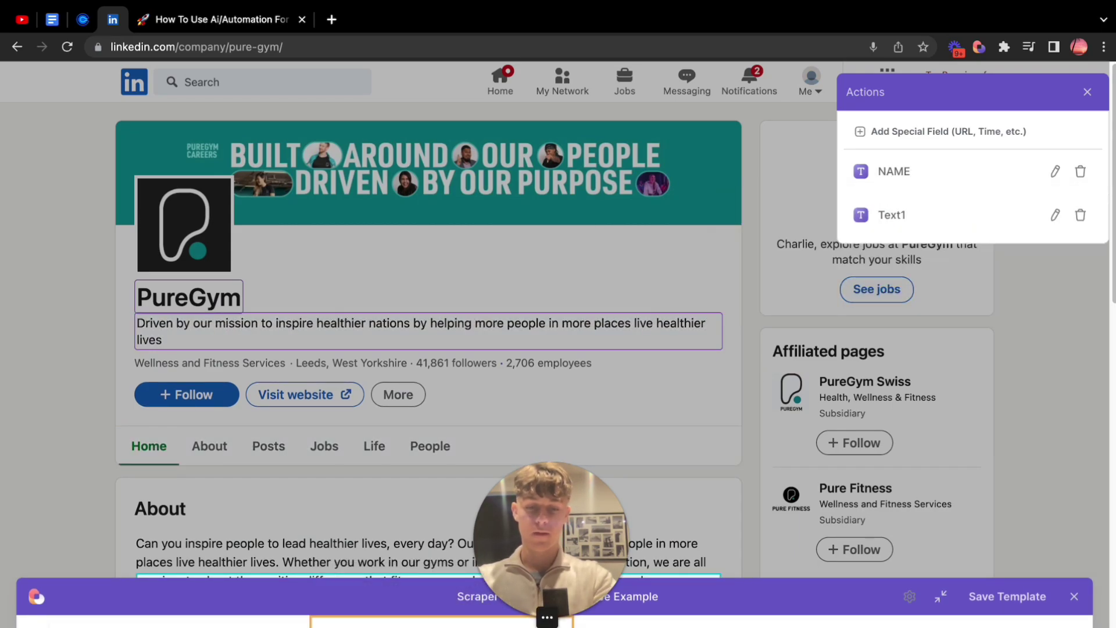
scroll(367, 489, "down", 3)
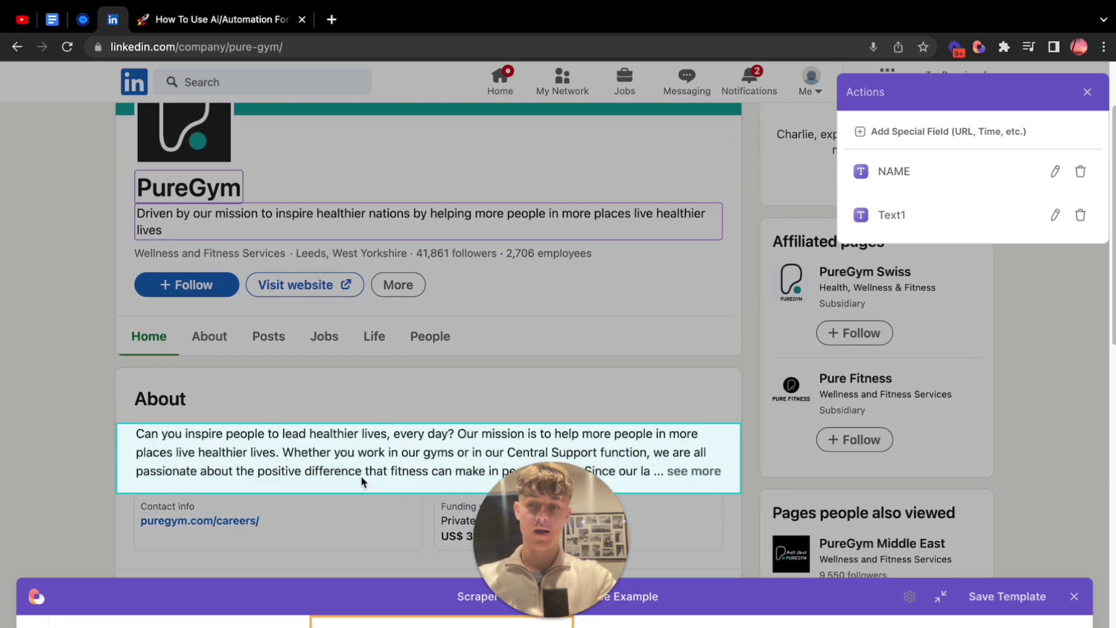
left_click(337, 451)
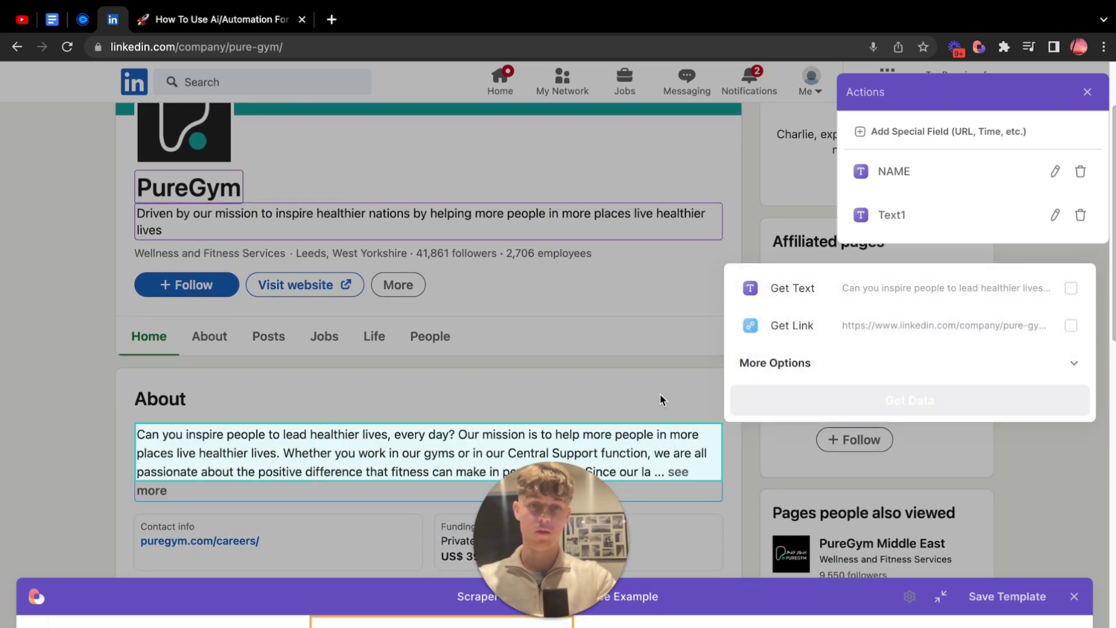
left_click(831, 291)
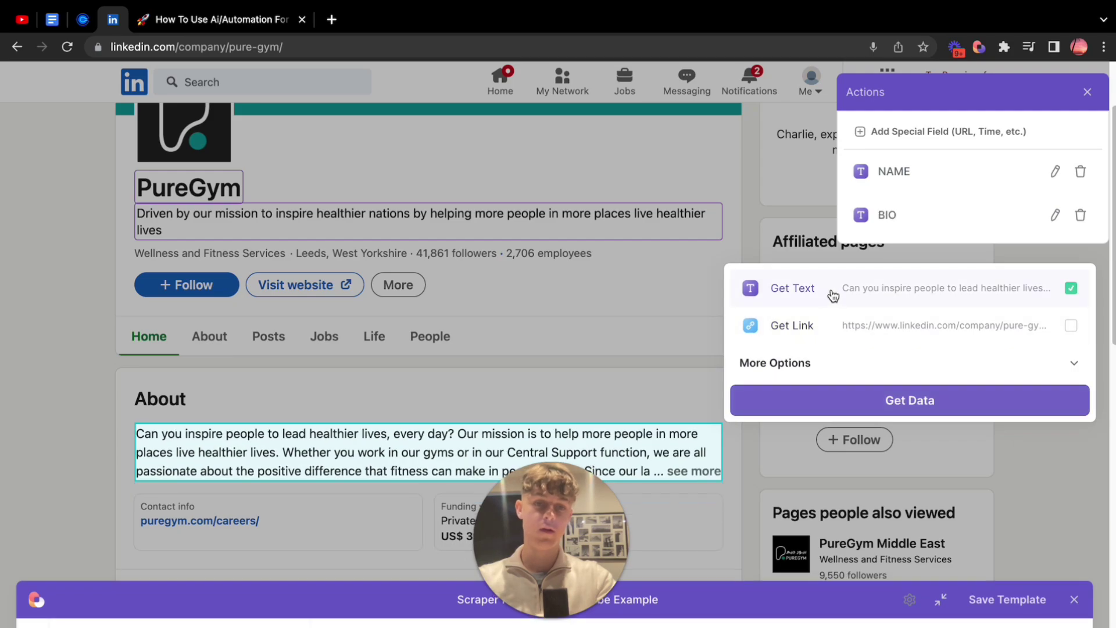
left_click(865, 396)
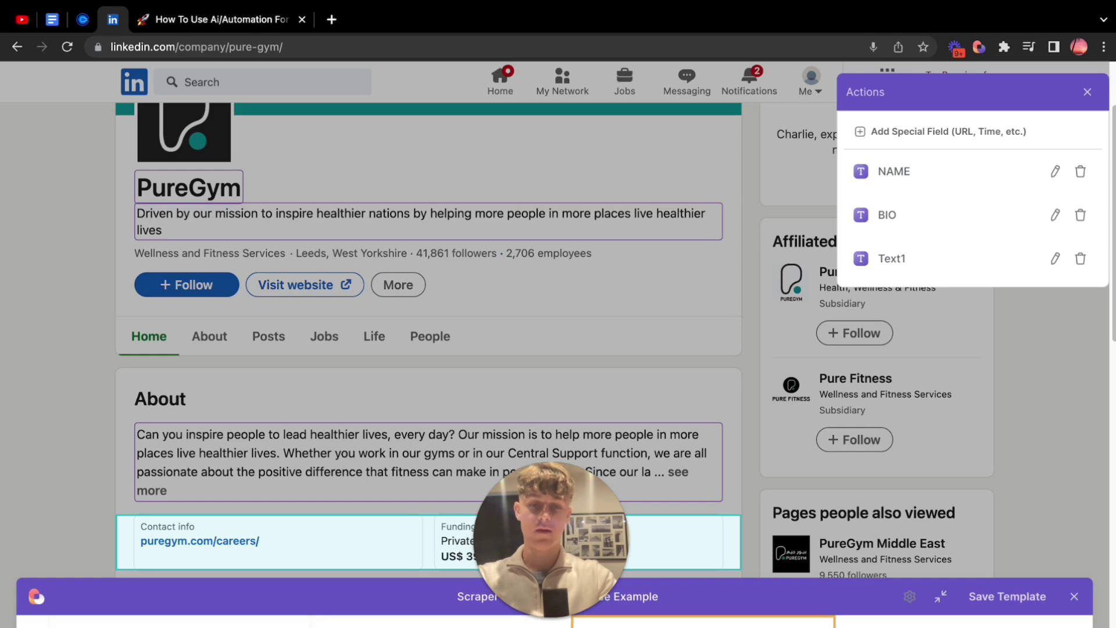
- Save the "Scraper for LinkedIn Youtube Example" template so the Scrape data on active tab action uses it
scroll(872, 348, "down", 5)
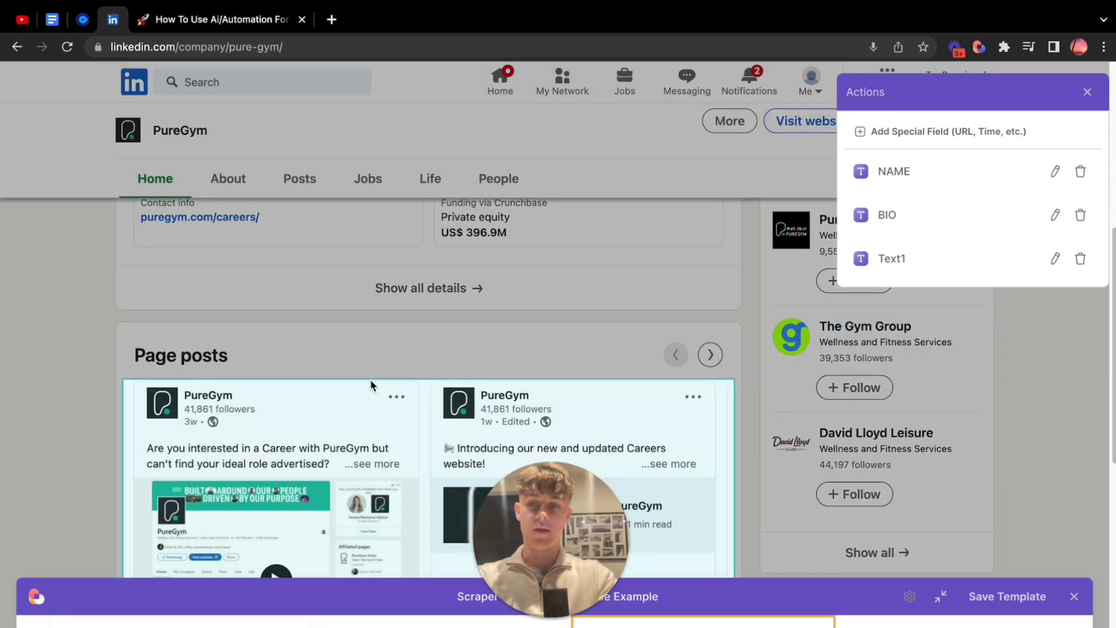
scroll(96, 449, "down", 5)
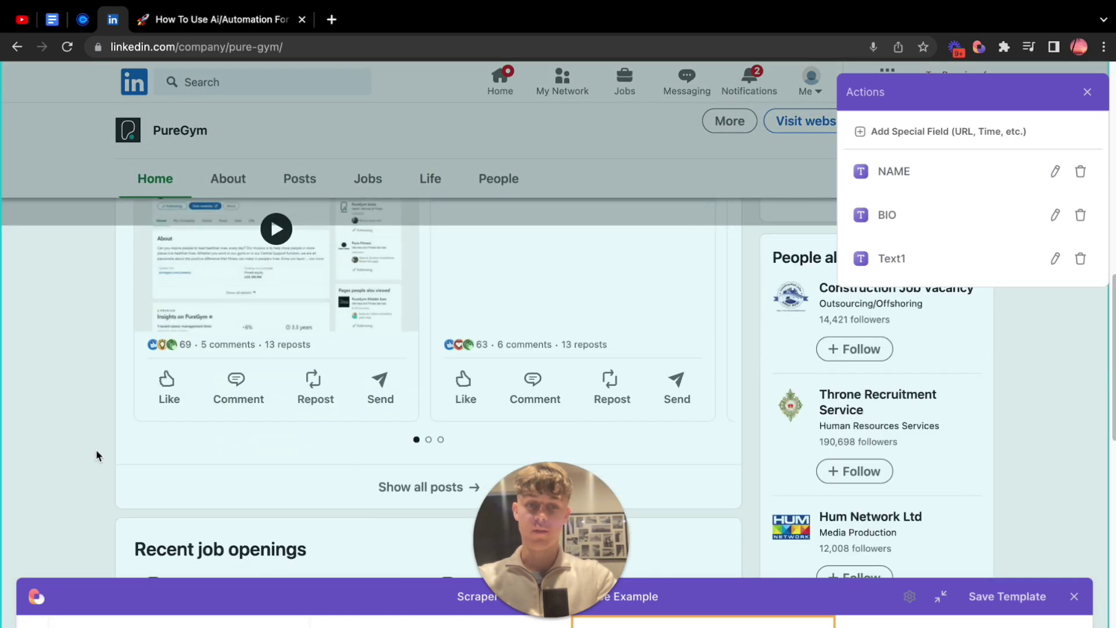
scroll(96, 448, "down", 8)
scroll(96, 448, "up", 10)
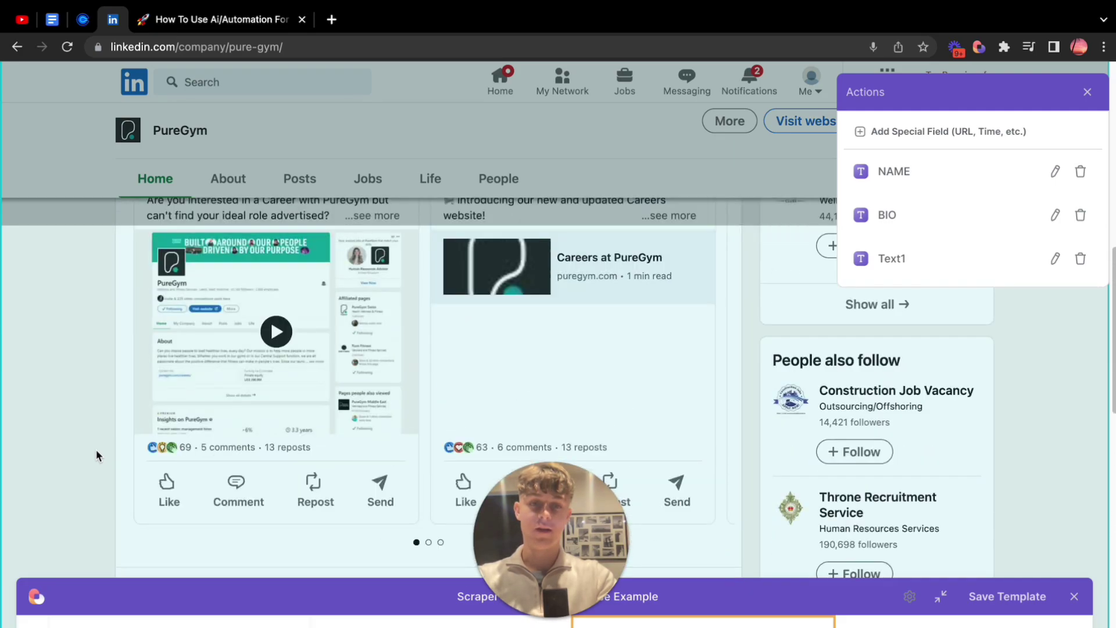
scroll(96, 449, "up", 10)
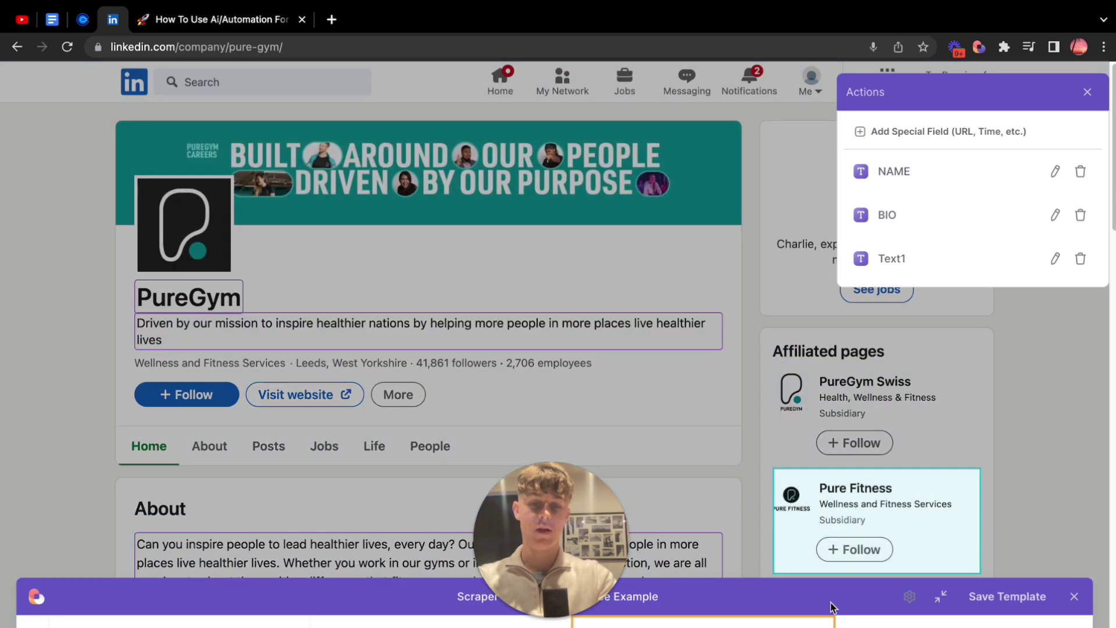
left_click(1007, 598)
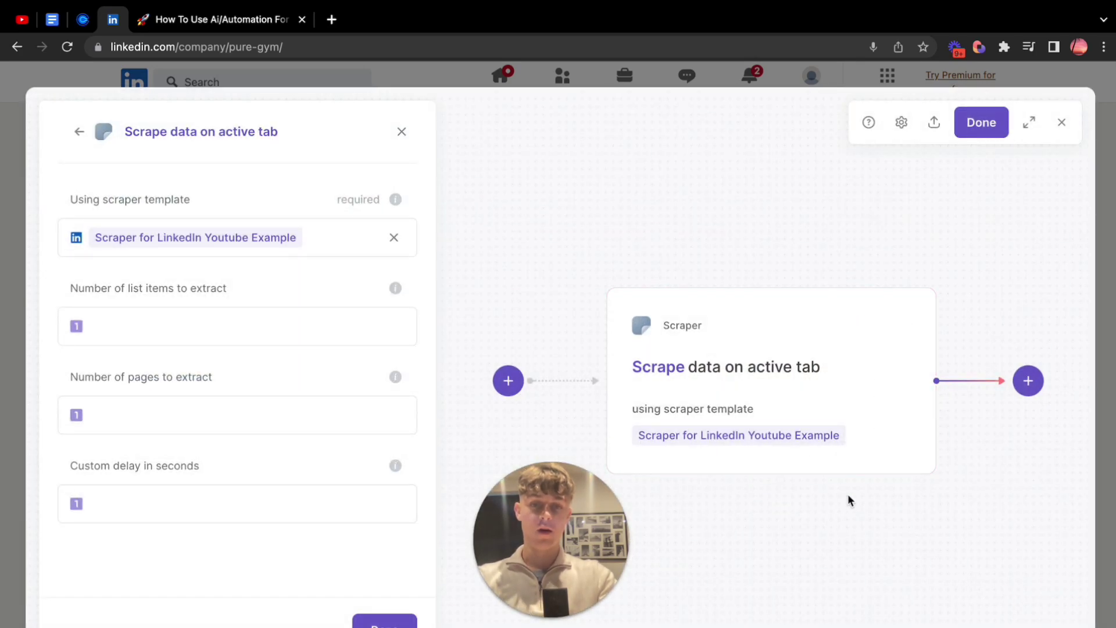
- Add the OpenAI action "Create OpenAI composed email from text" after the scrape action in the playbook
left_click_drag(654, 532, 567, 171)
scroll(652, 477, "right", 3)
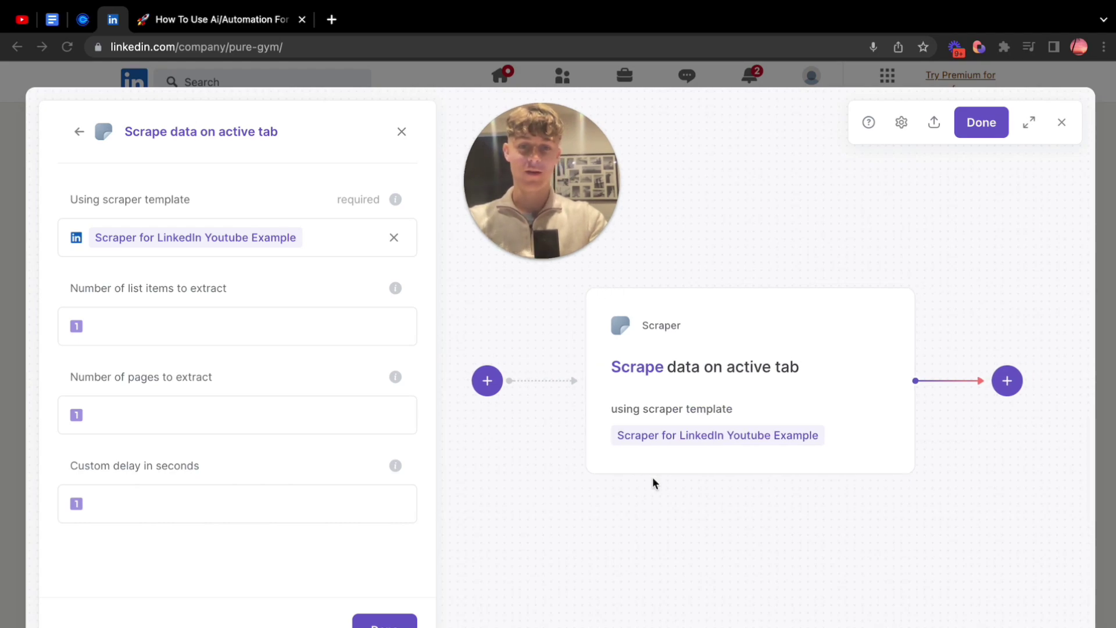
scroll(652, 483, "left", 1)
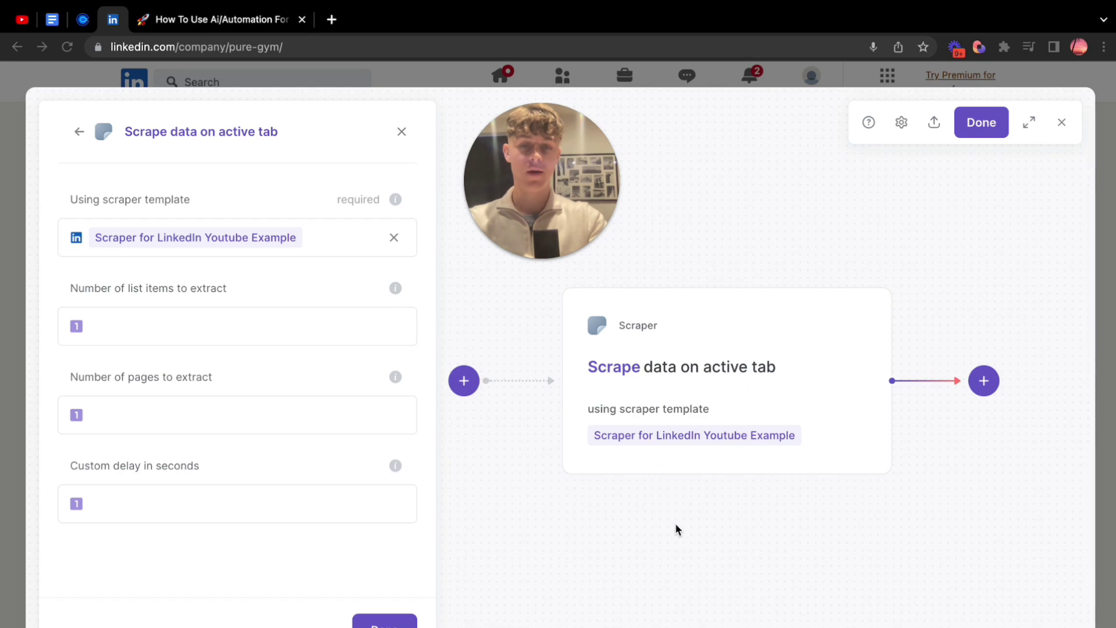
scroll(676, 526, "right", 4)
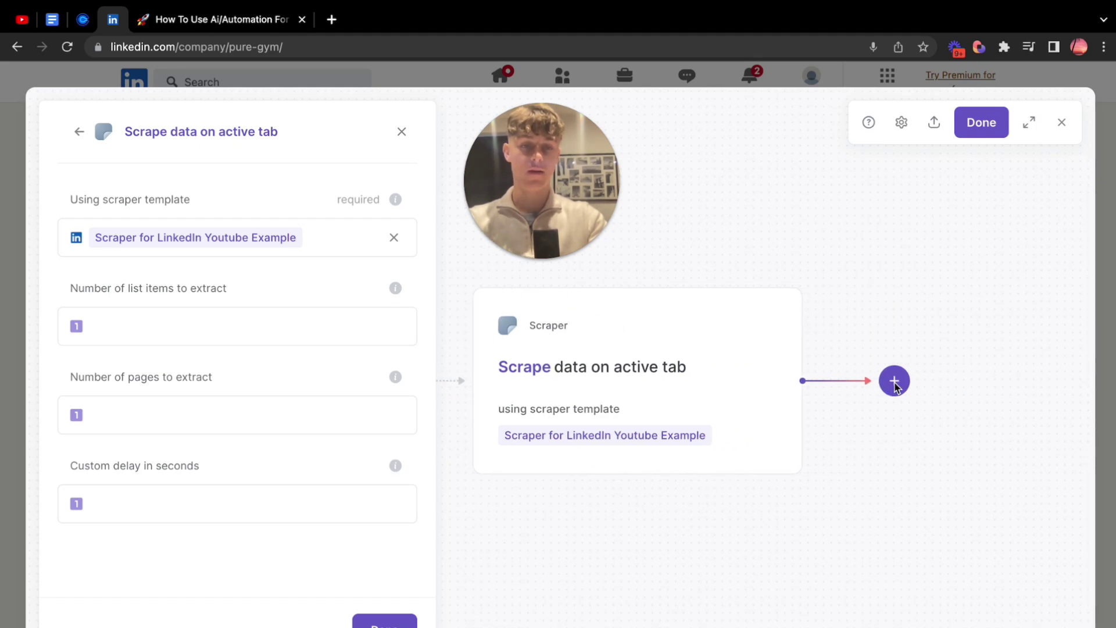
left_click(896, 386)
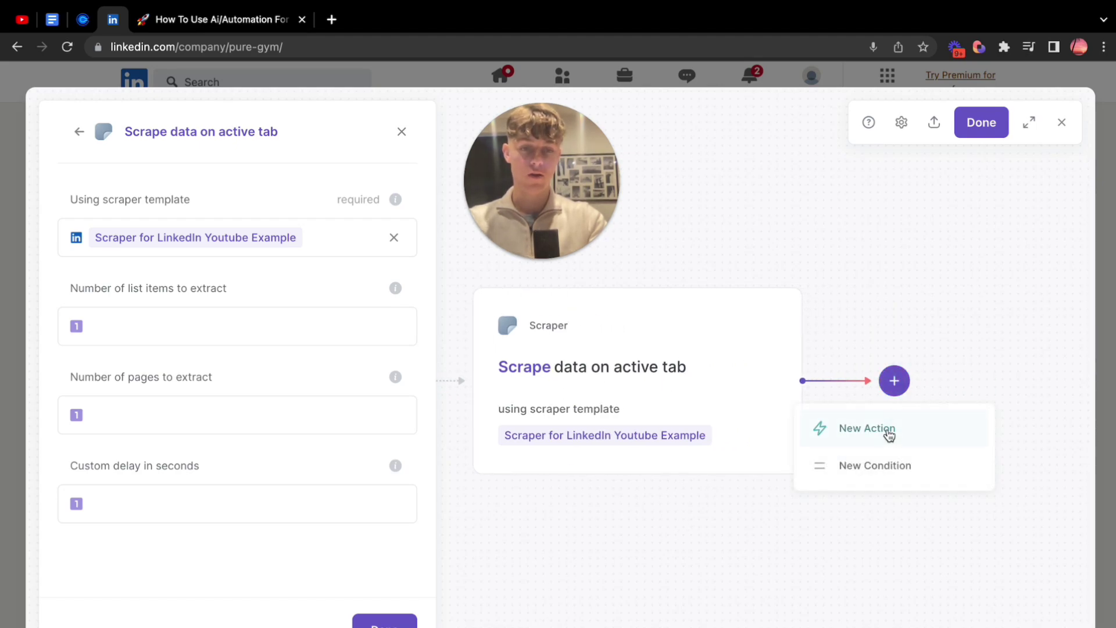
left_click(889, 433)
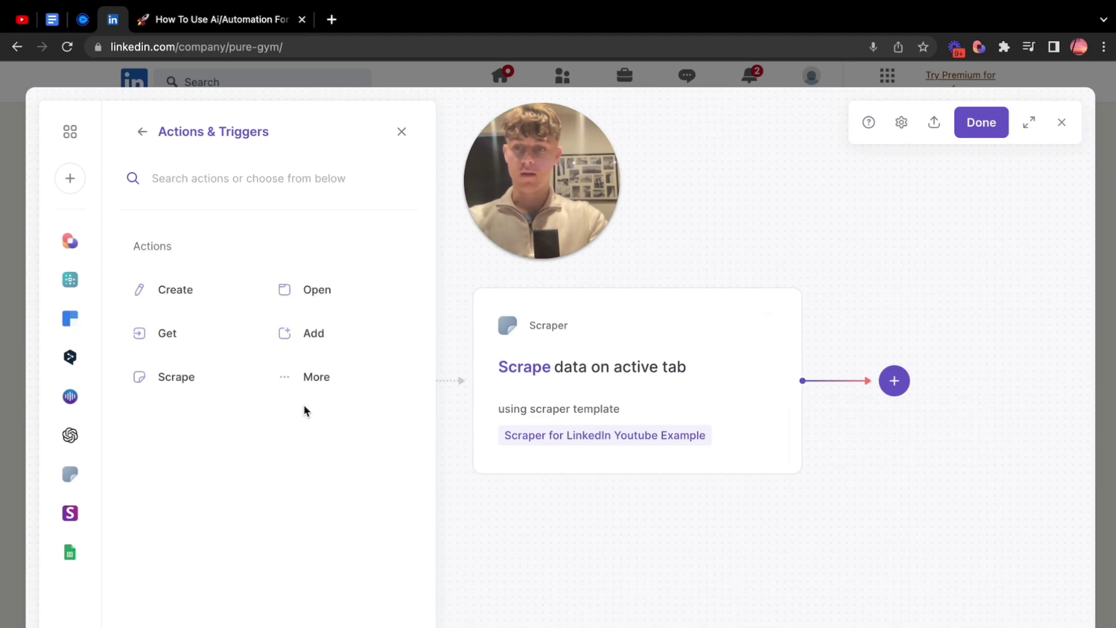
left_click(69, 435)
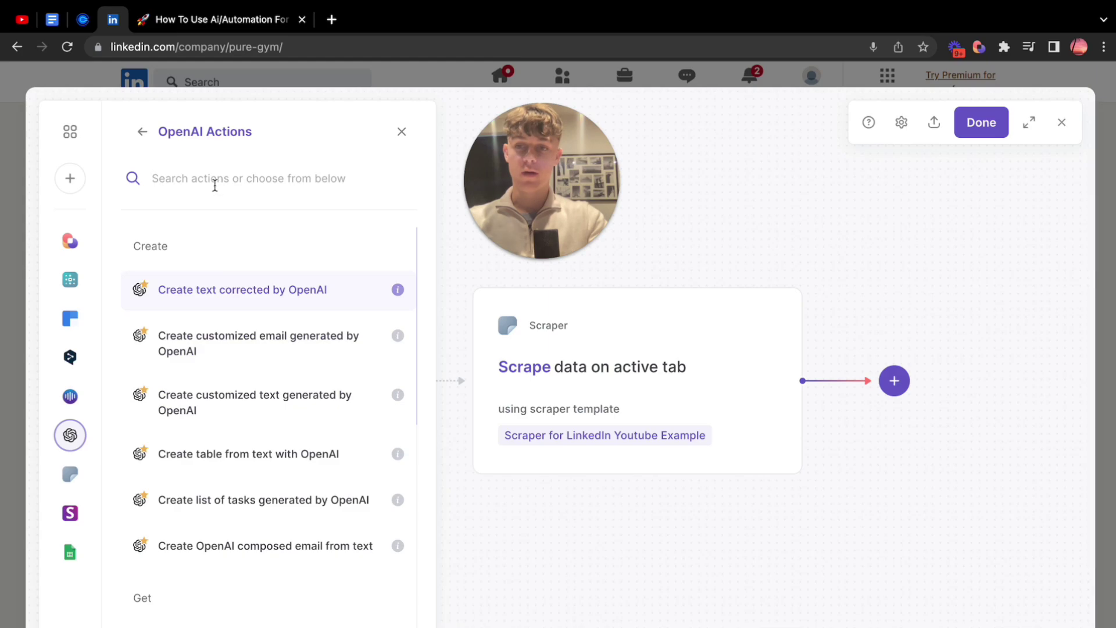
type("create")
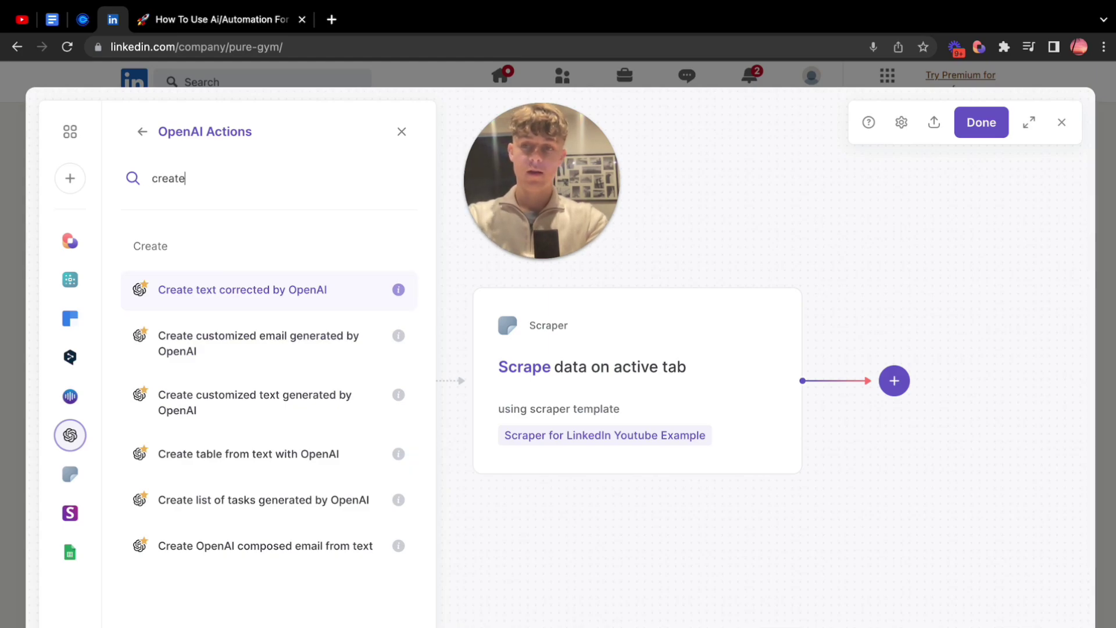
type(" a cm")
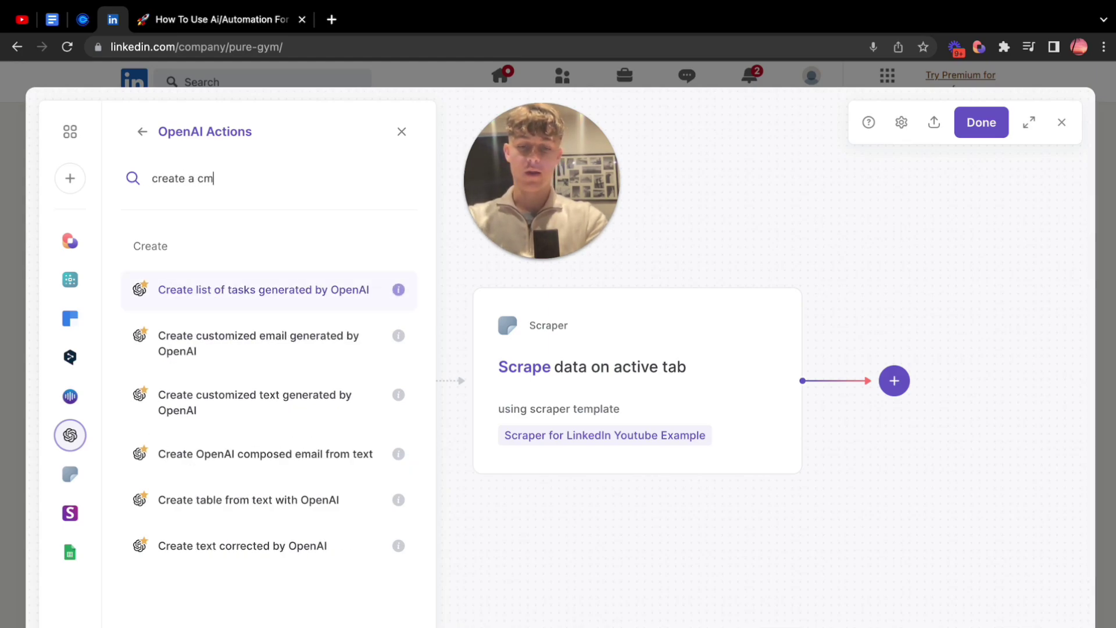
key("BackSpace")
type("ompos")
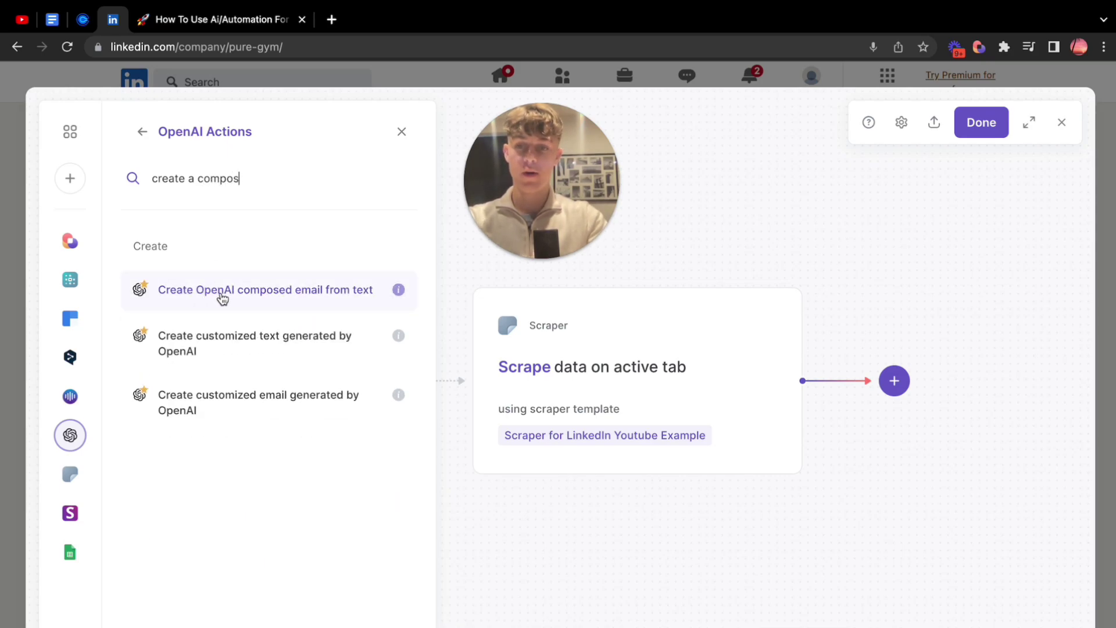
left_click(286, 298)
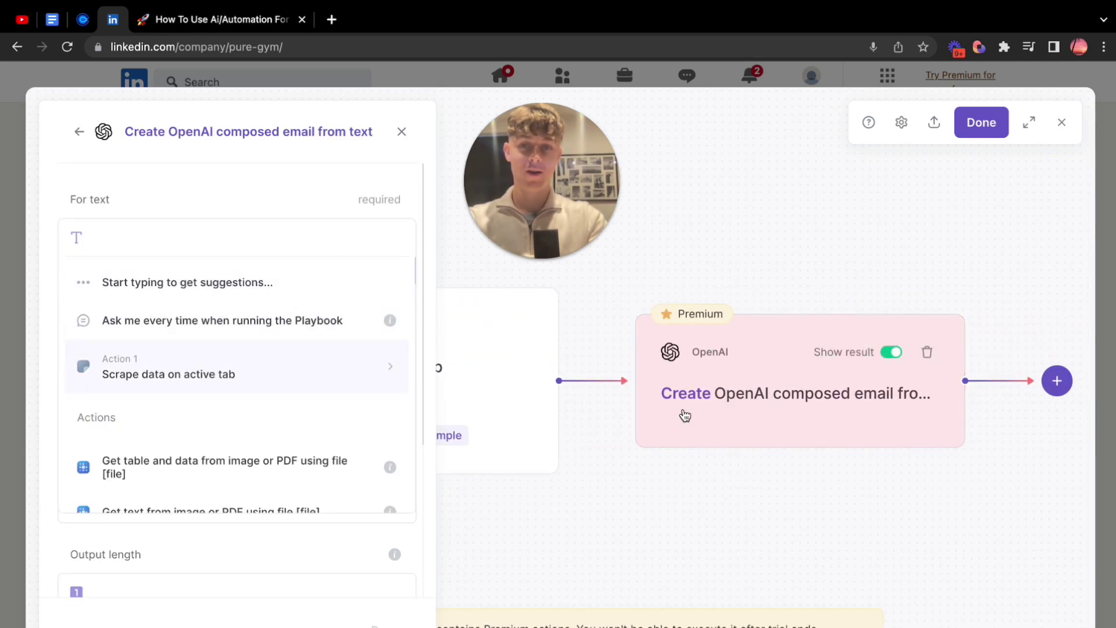
- Insert a Merge text action between the scrape and OpenAI actions, with its first text input asked every time the playbook runs
mouse_move(593, 381)
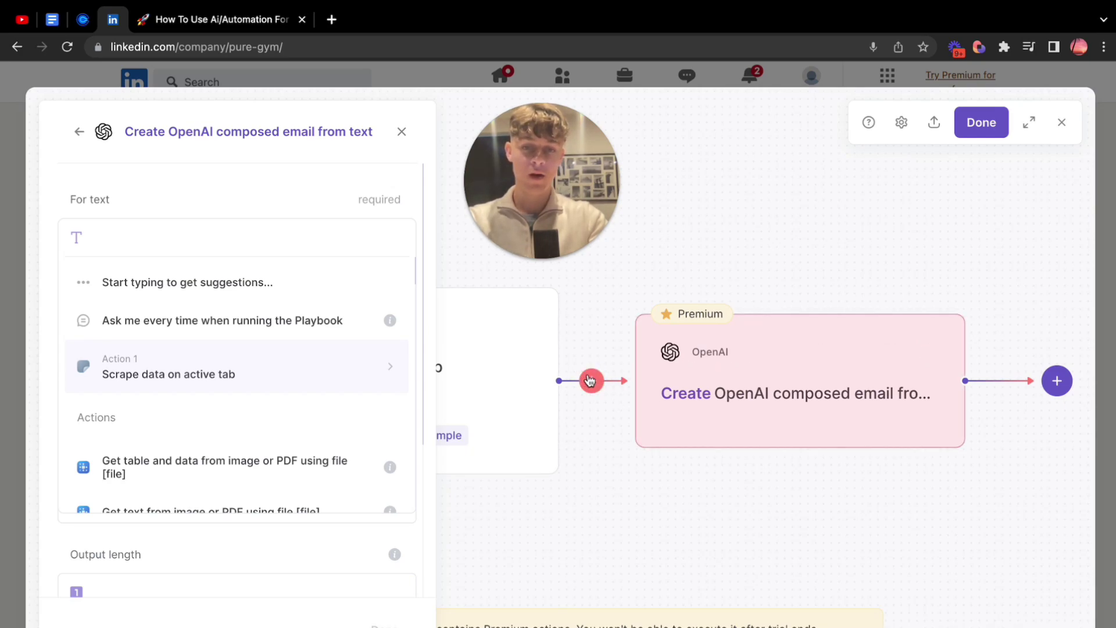
left_click(590, 381)
left_click(585, 419)
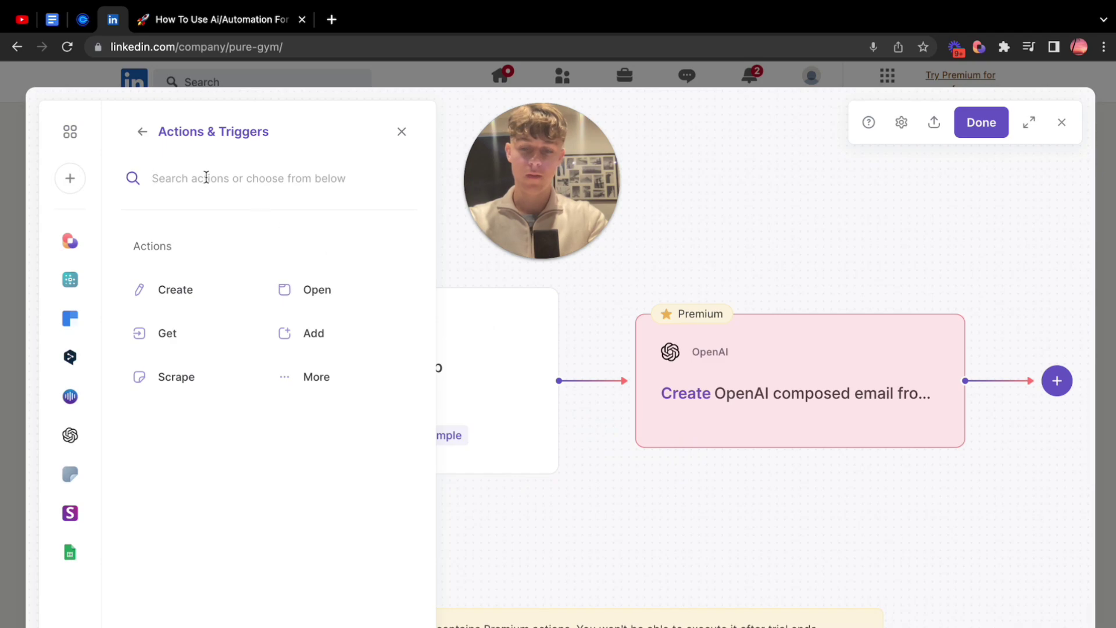
type("merge")
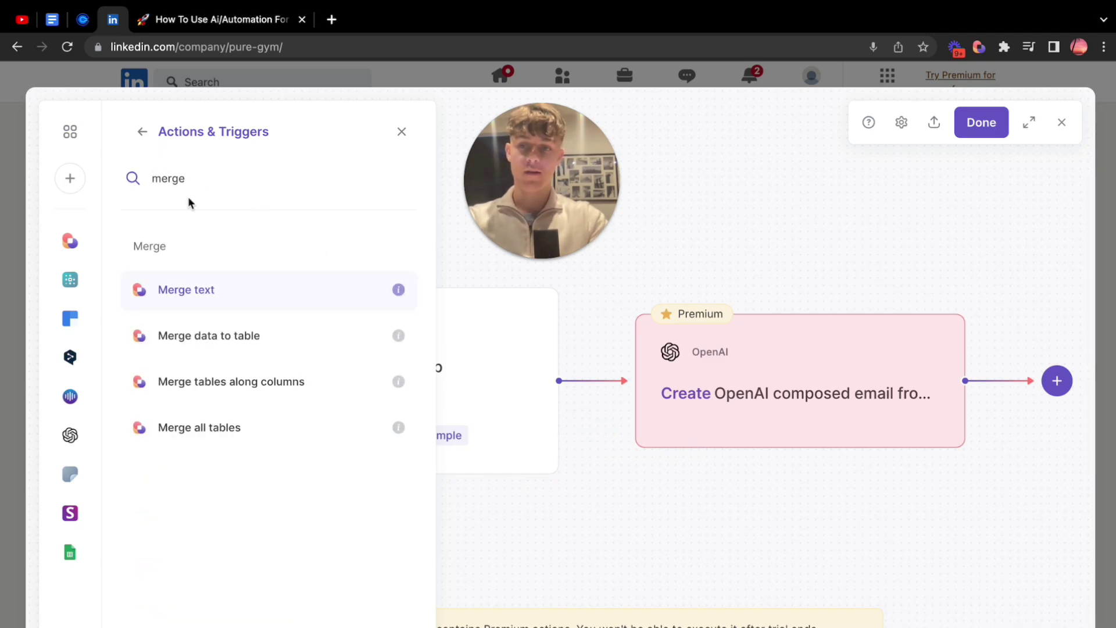
left_click(194, 289)
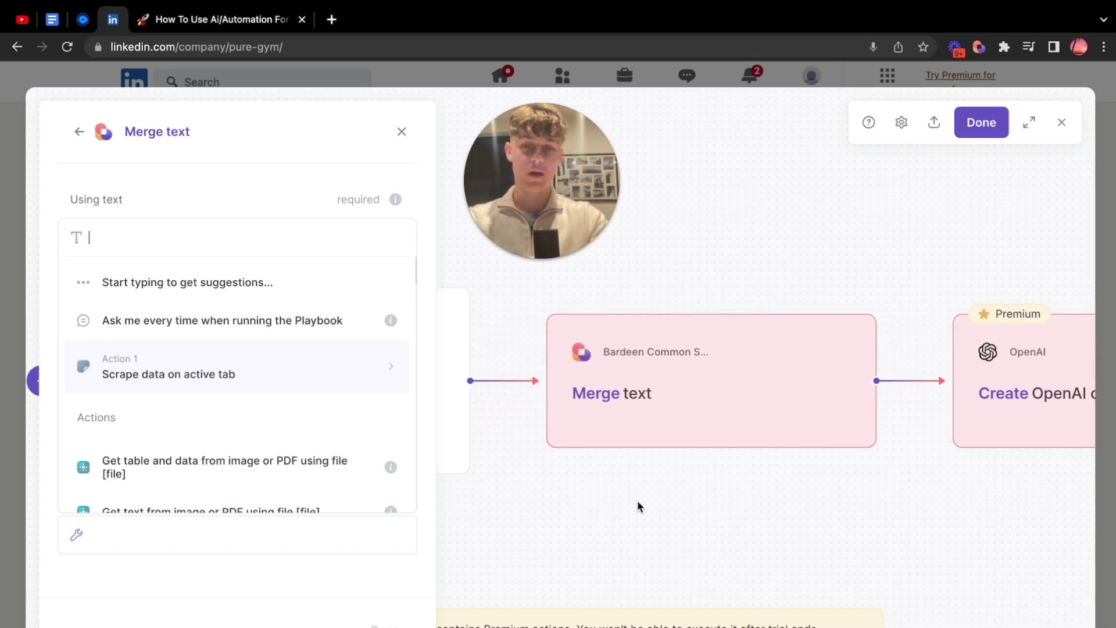
left_click(217, 321)
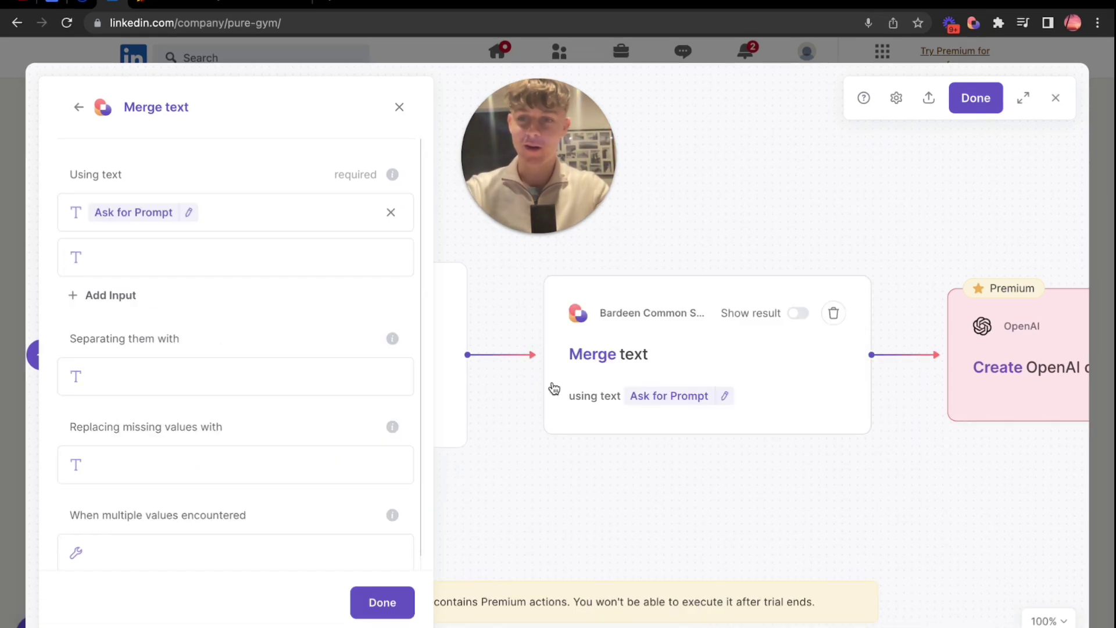
- Add the fixed text "For the person named:" to the Merge text inputs, followed by the scraped NAME field
left_click(163, 265)
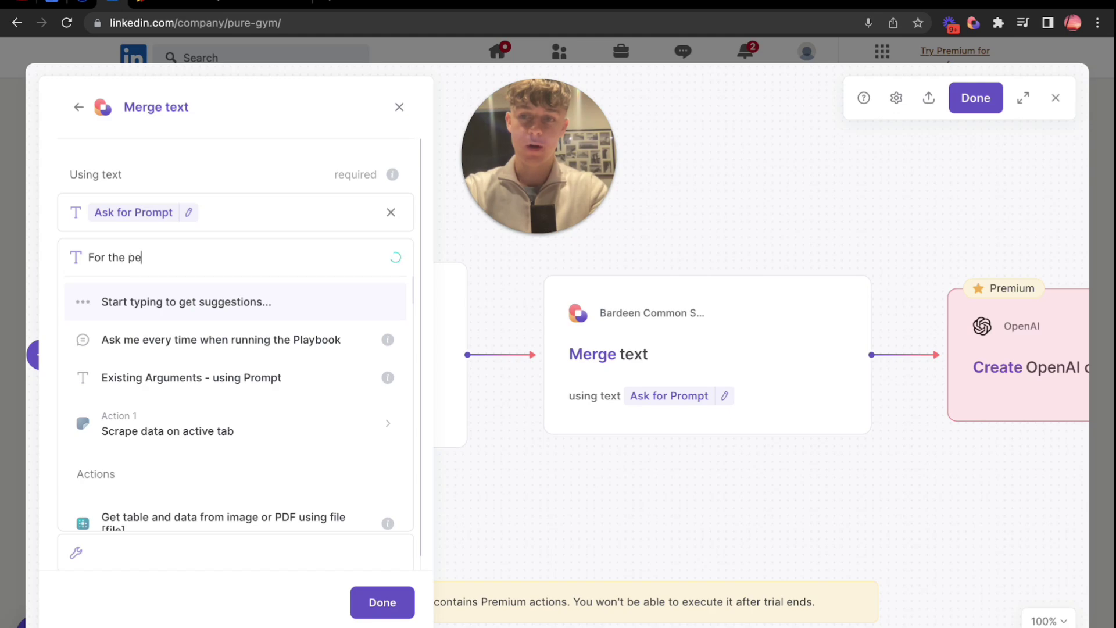
type("For the person named:")
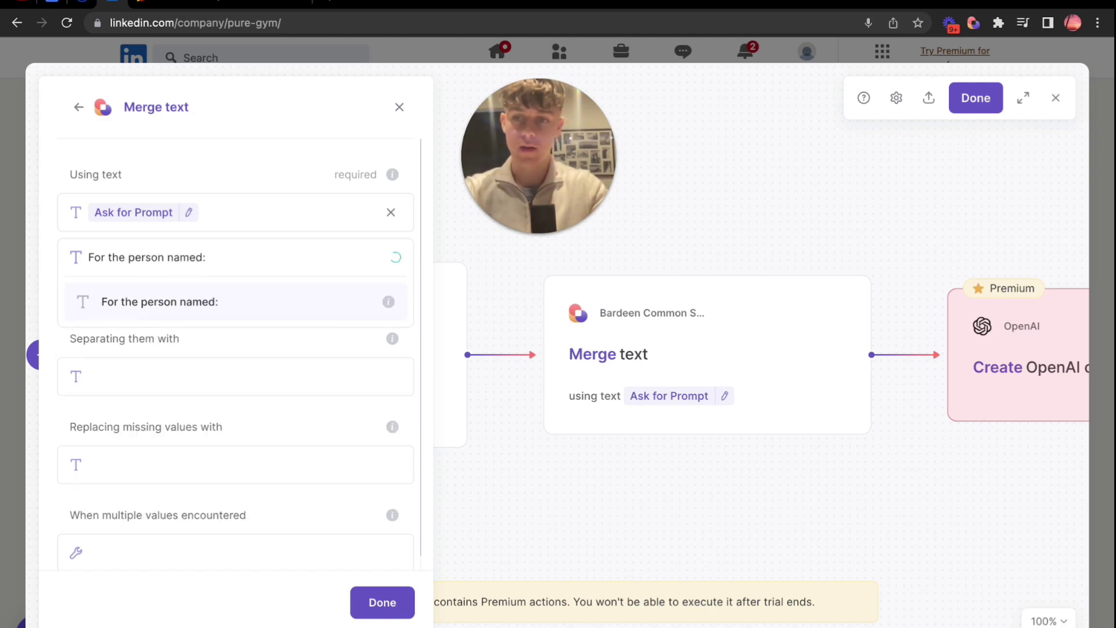
left_click(180, 301)
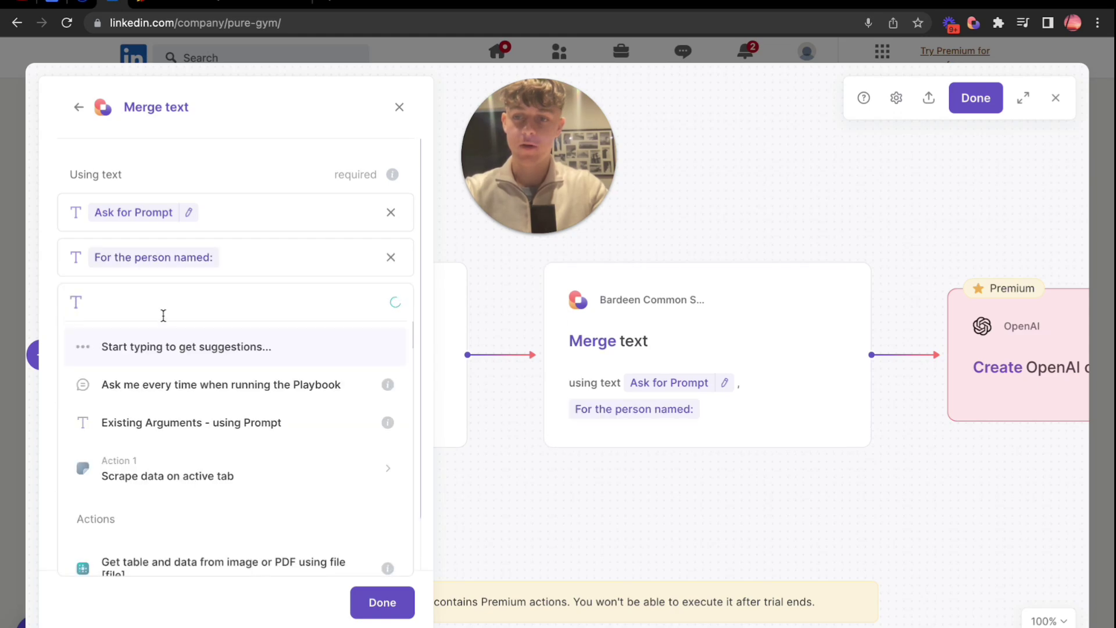
left_click(173, 474)
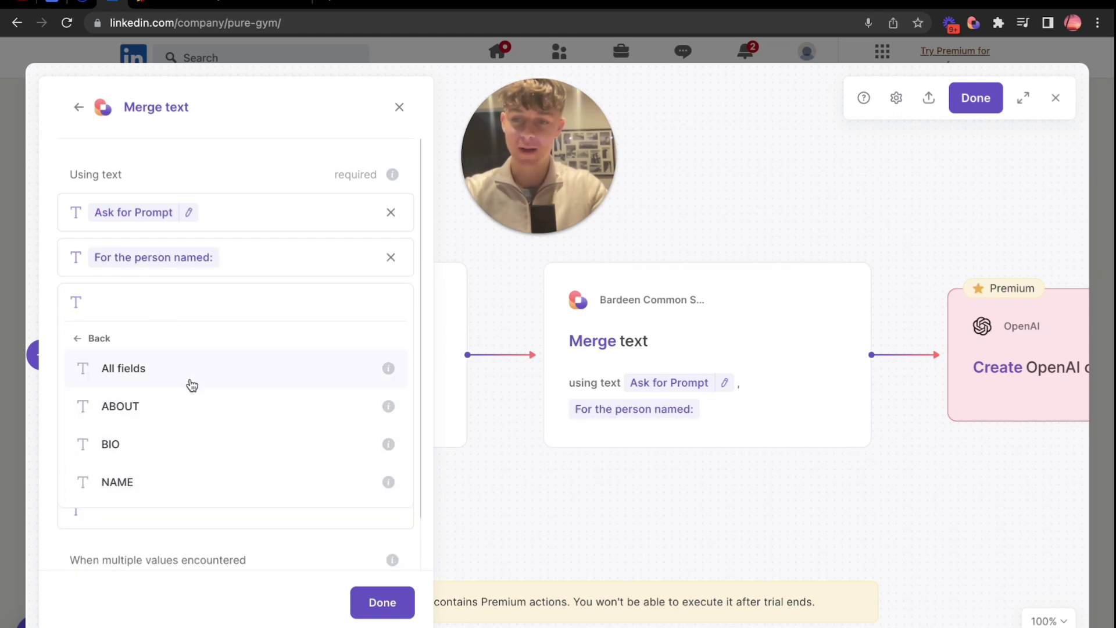
left_click(158, 484)
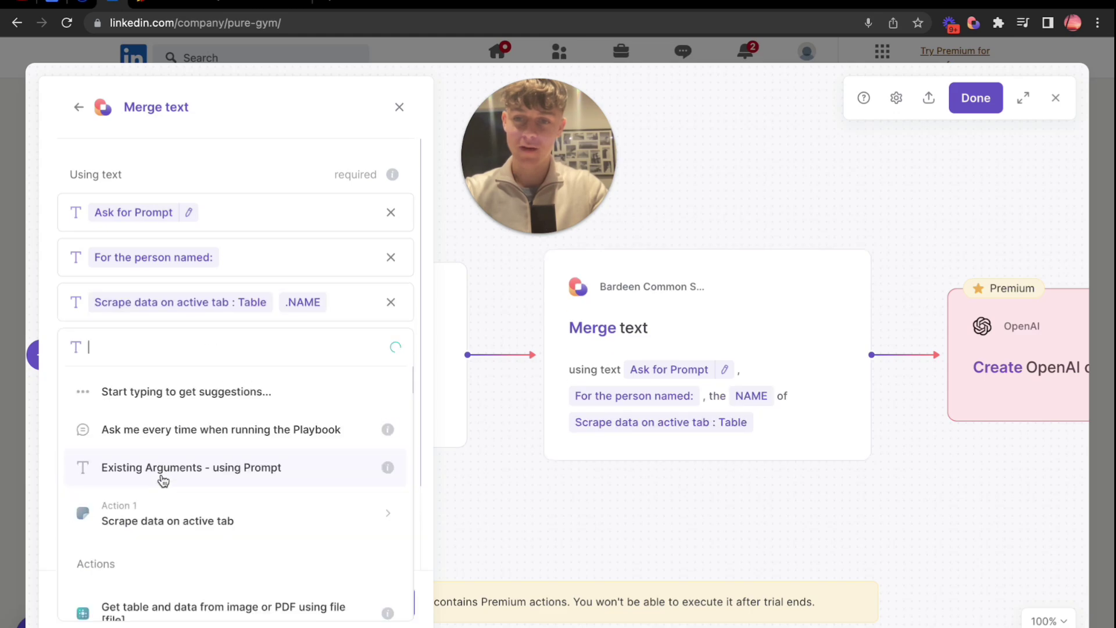
- Add the text "Based on their information from their LinkedIn profile:" and the scraped ABOUT field to Merge text, and finish the action
type("Based ")
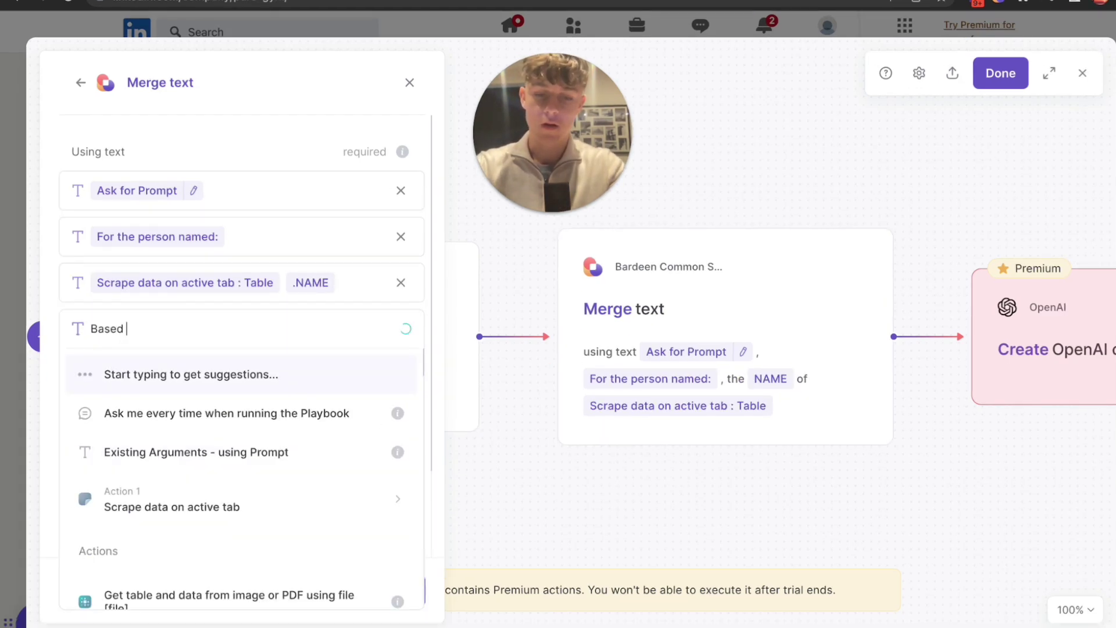
type("on information from their Li")
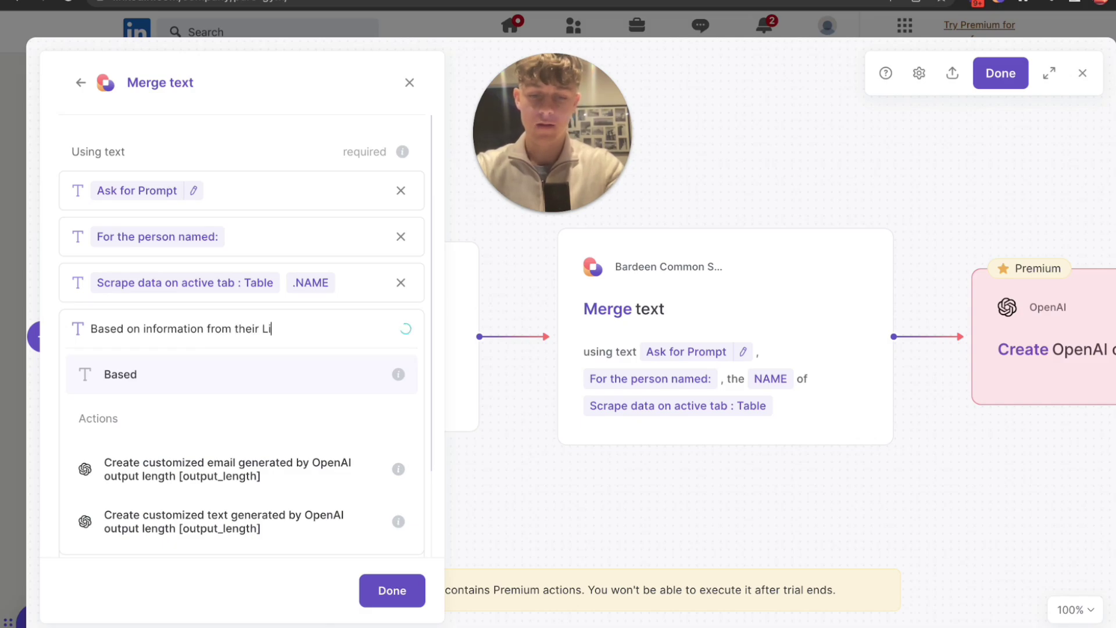
type("nkin")
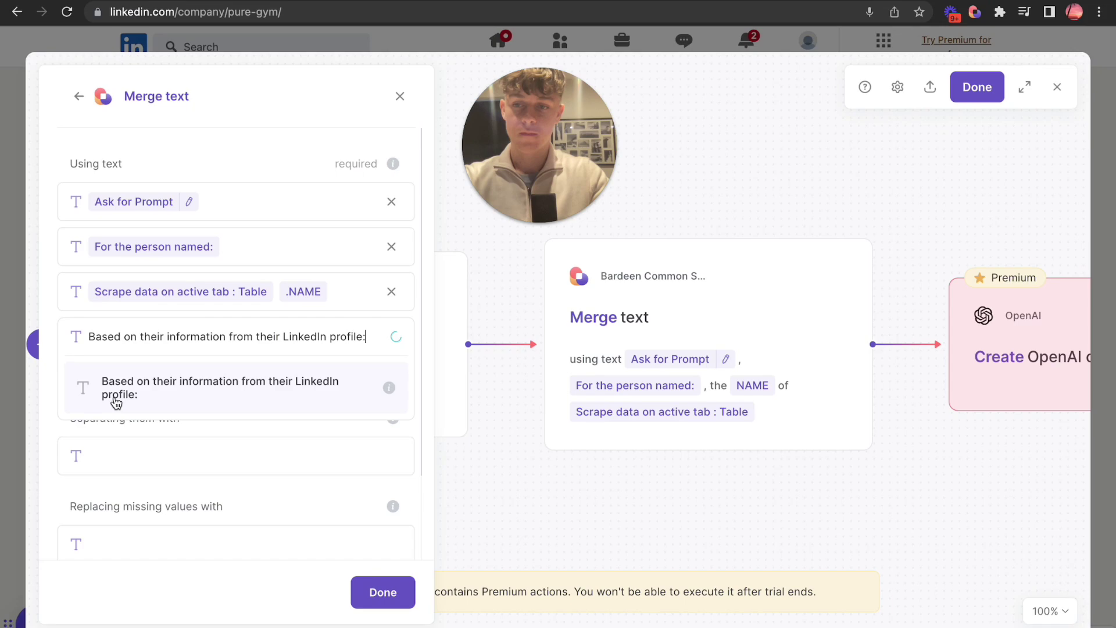
left_click(112, 398)
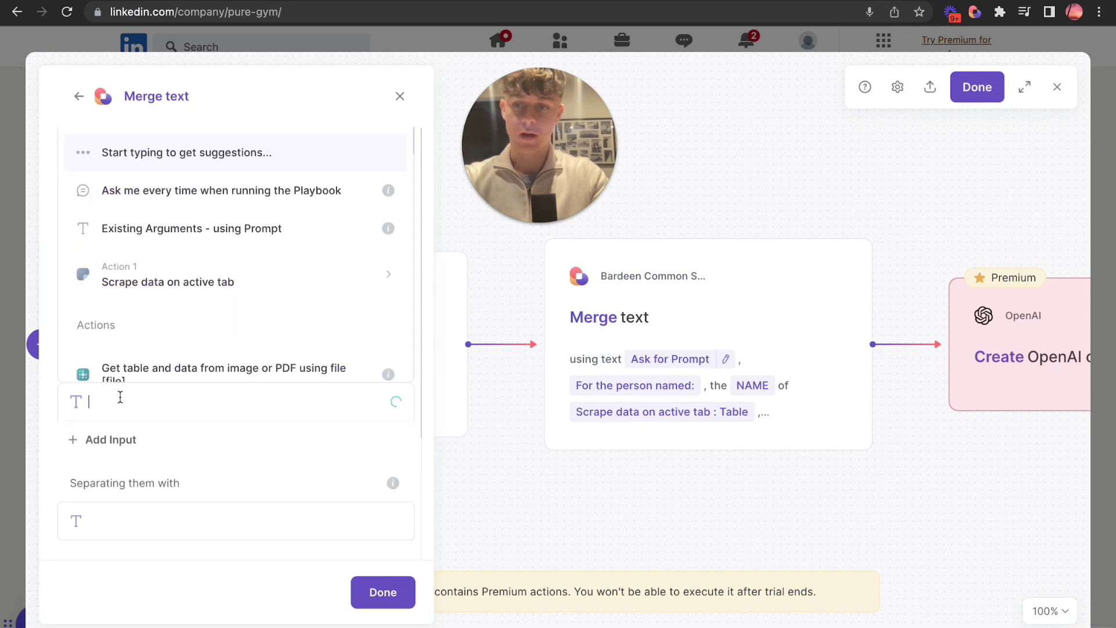
left_click(182, 291)
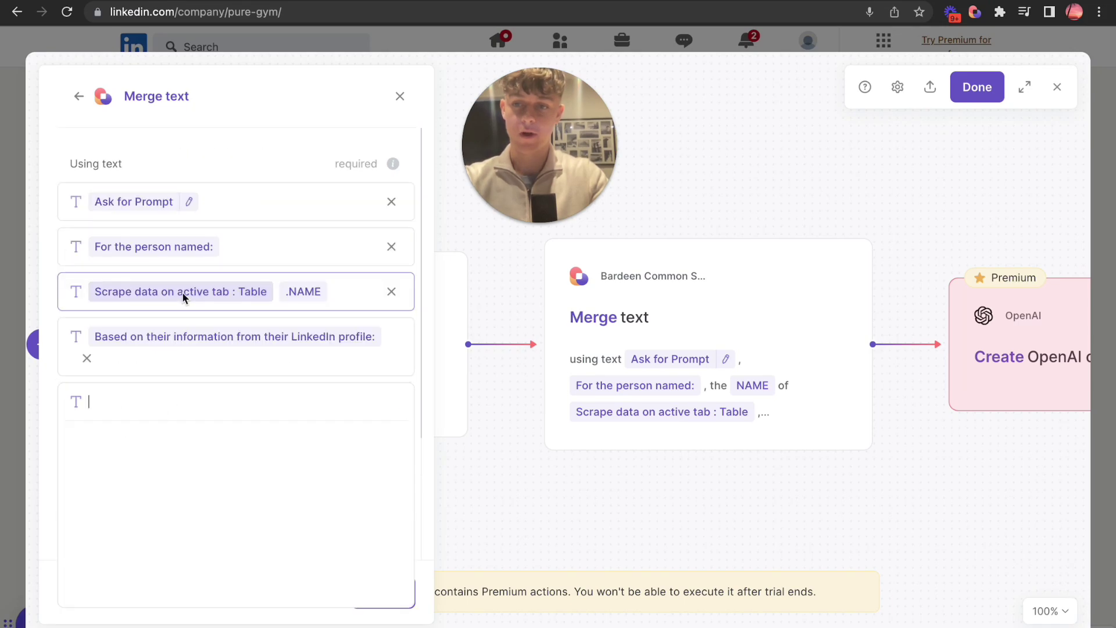
left_click(175, 505)
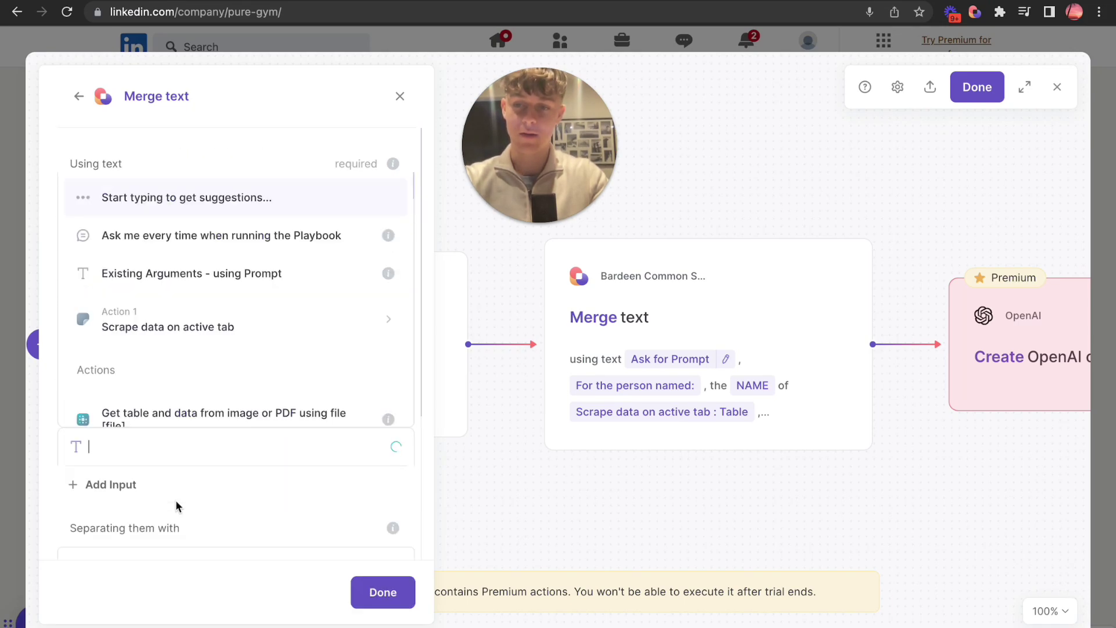
left_click(400, 600)
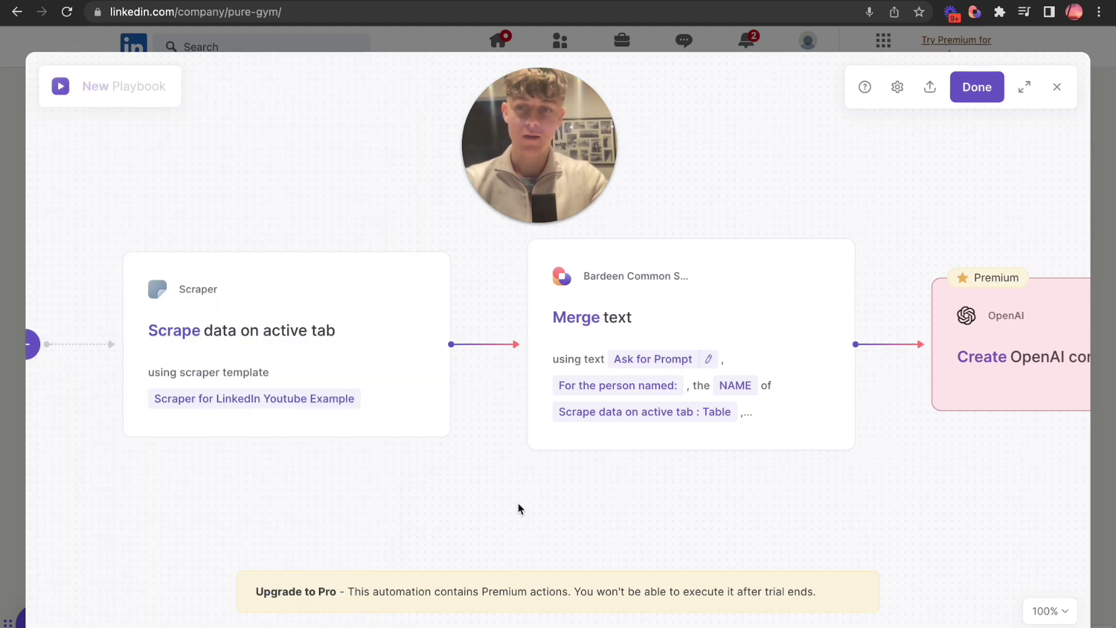
scroll(517, 508, "left", 5)
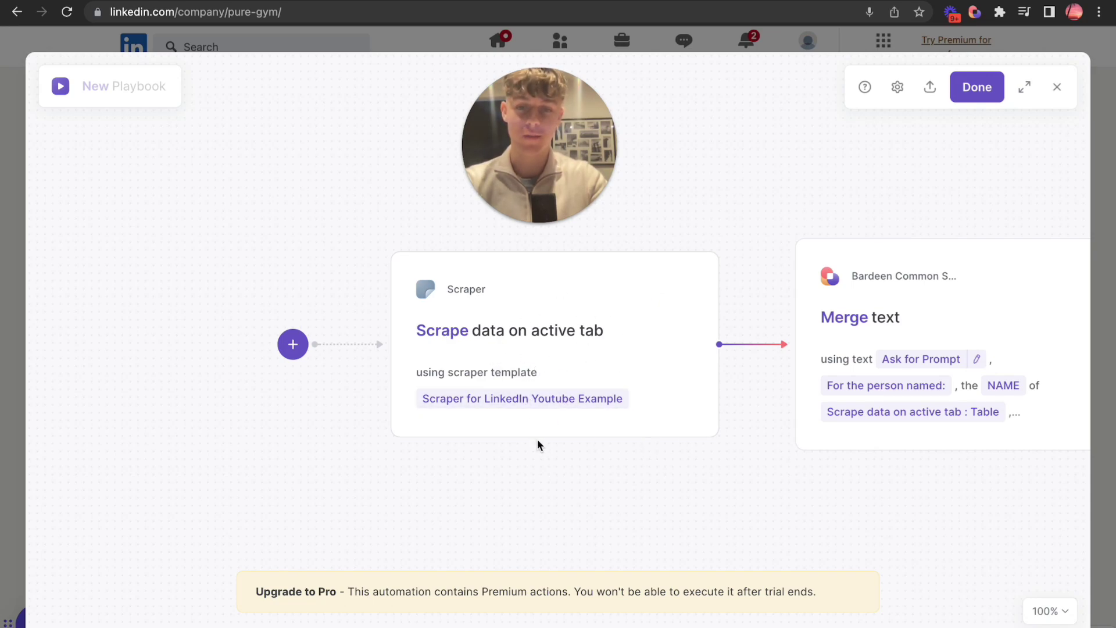
scroll(537, 438, "right", 6)
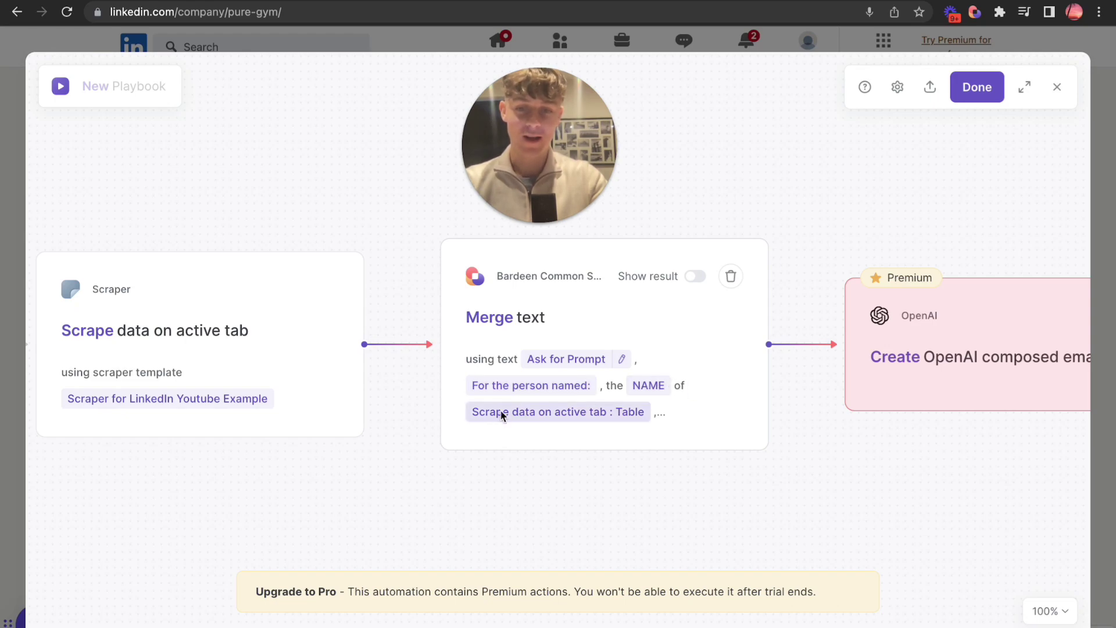
scroll(650, 441, "right", 3)
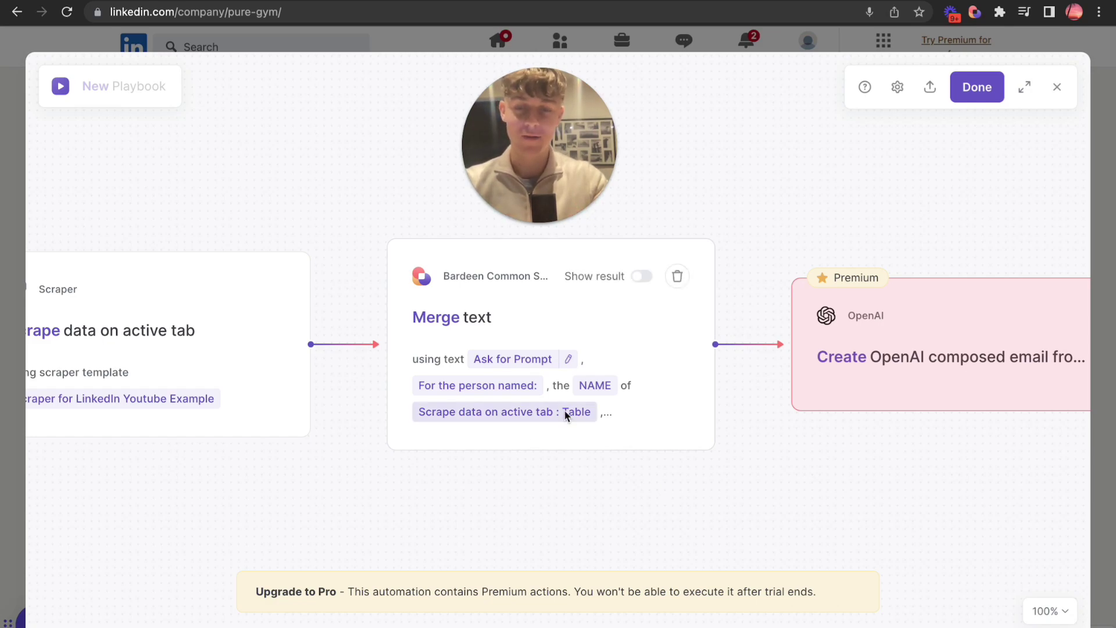
- Use the Merge text output as the source text of the "Create OpenAI composed email from text" action
scroll(563, 409, "right", 15)
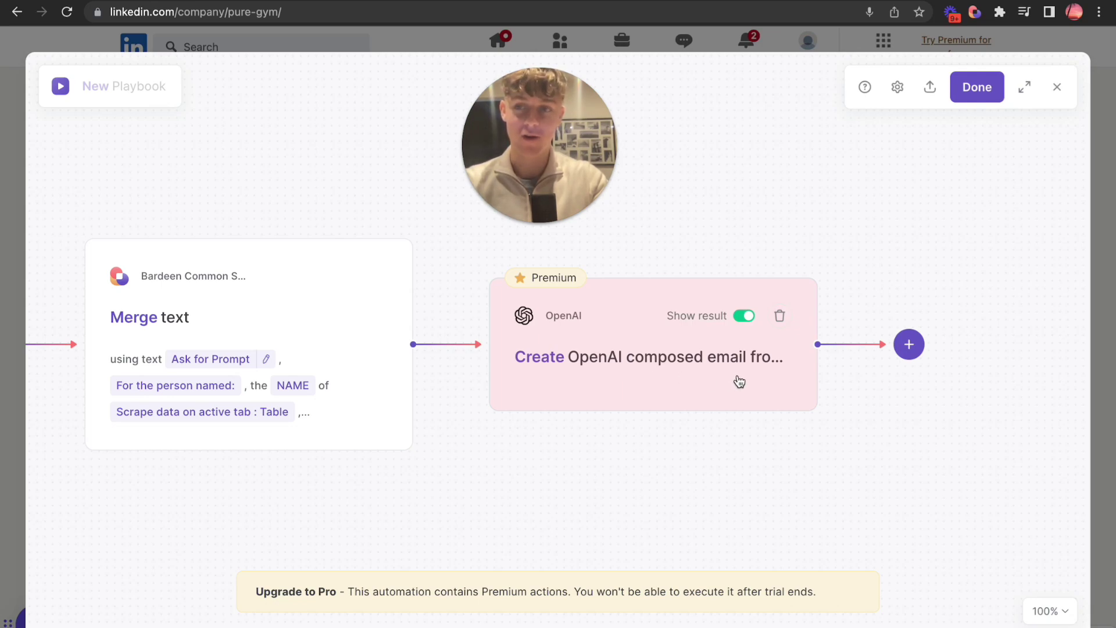
scroll(348, 439, "left", 10)
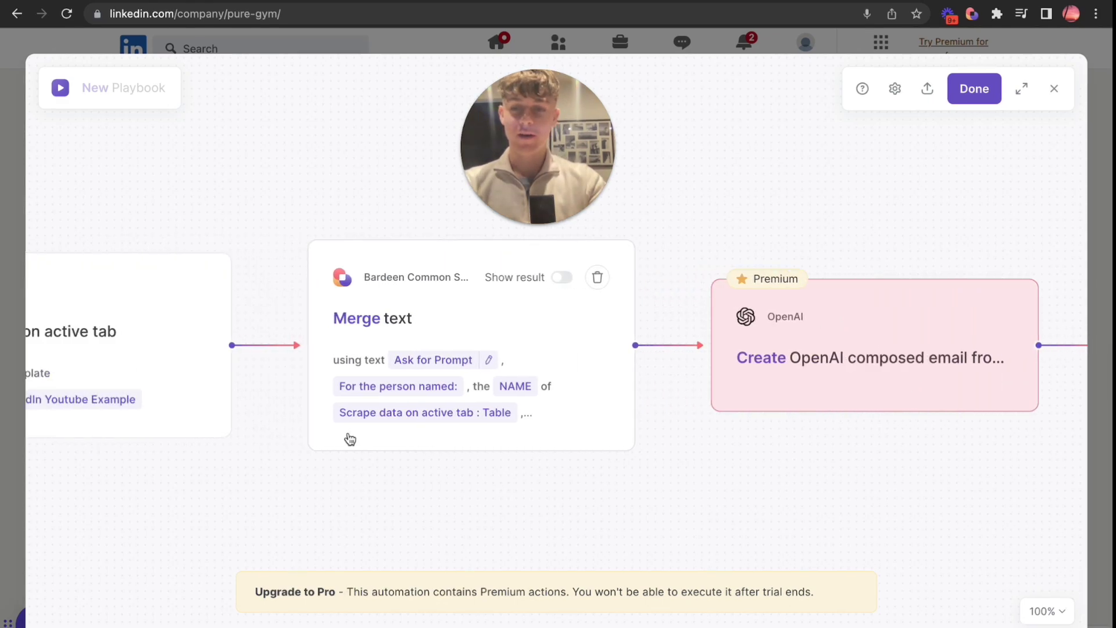
scroll(348, 439, "right", 8)
left_click(740, 334)
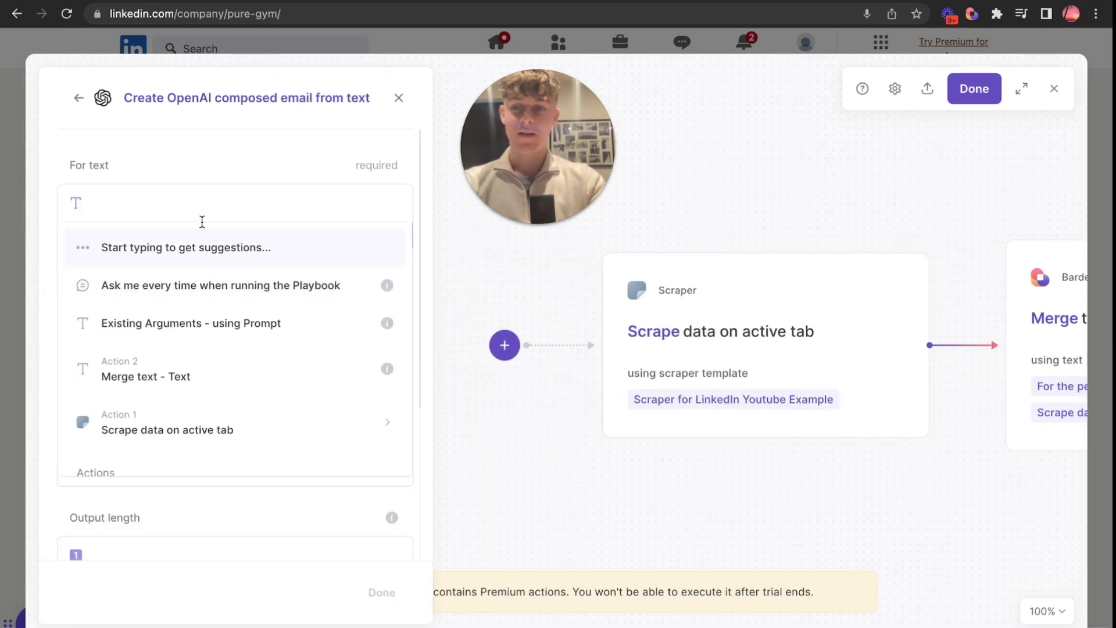
left_click(186, 375)
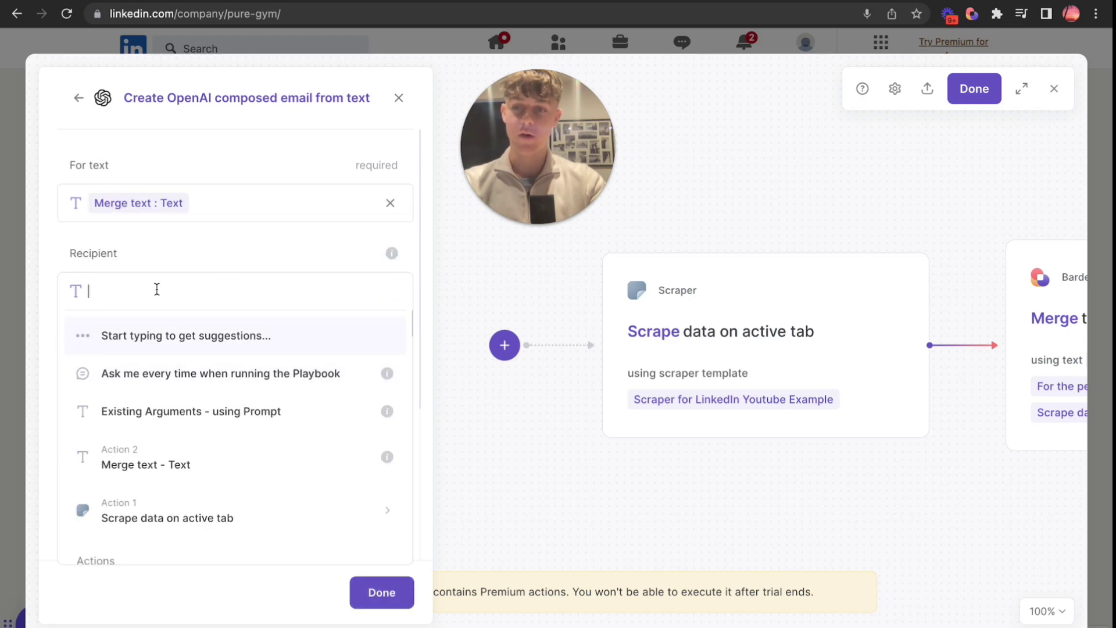
- Enter the recipient's first name in the OpenAI composed email settings and finish the action
scroll(157, 290, "down", 6)
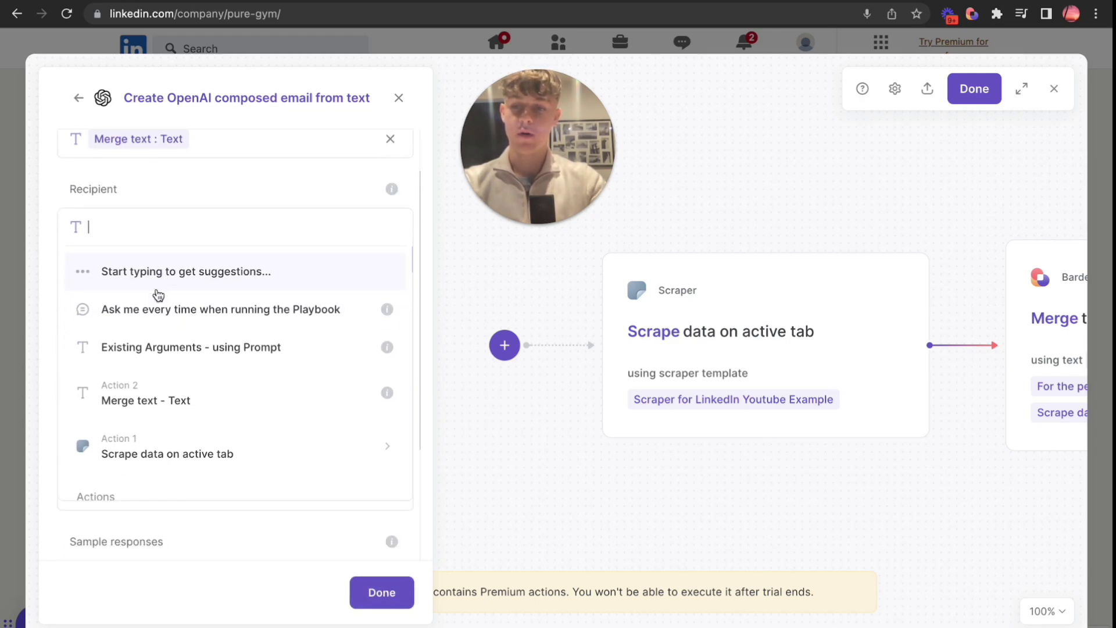
scroll(157, 279, "down", 2)
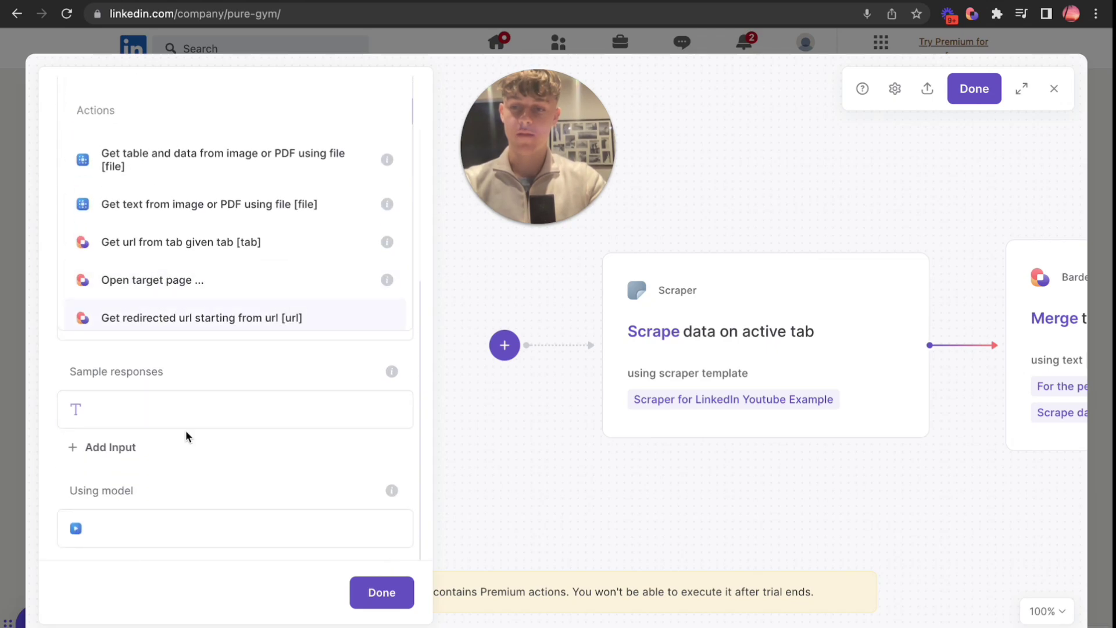
scroll(186, 428, "up", 4)
type("C")
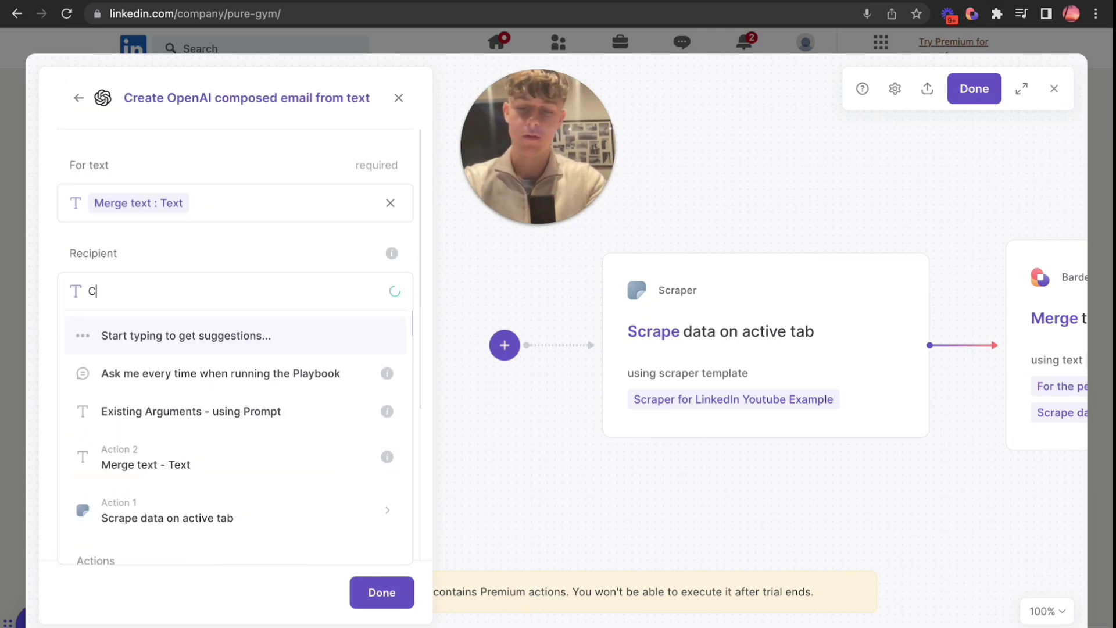
type("harlie")
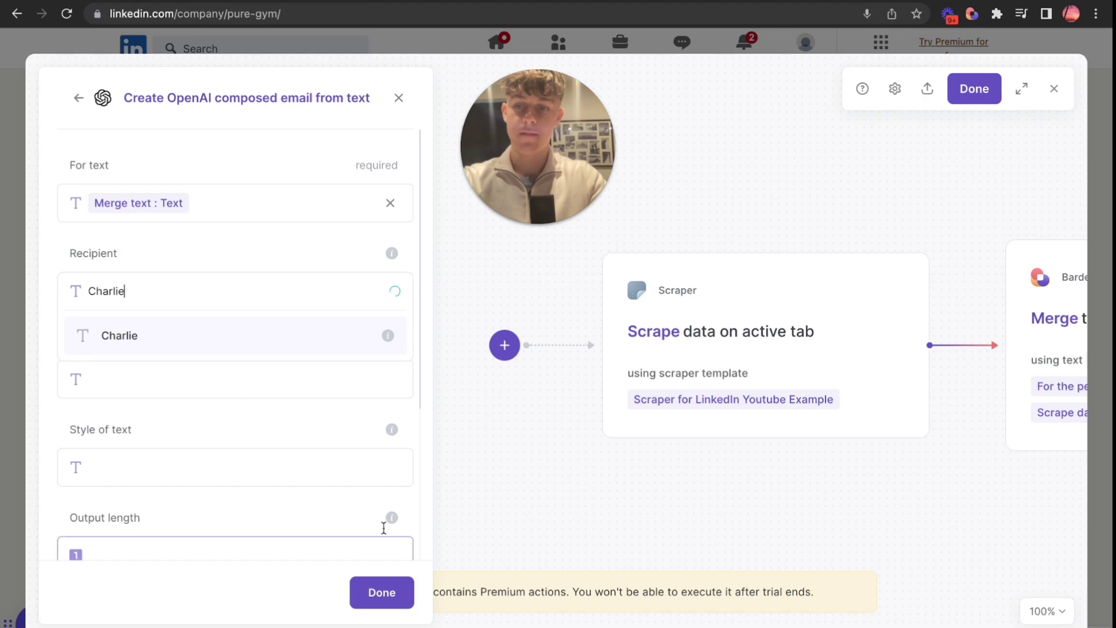
left_click(382, 592)
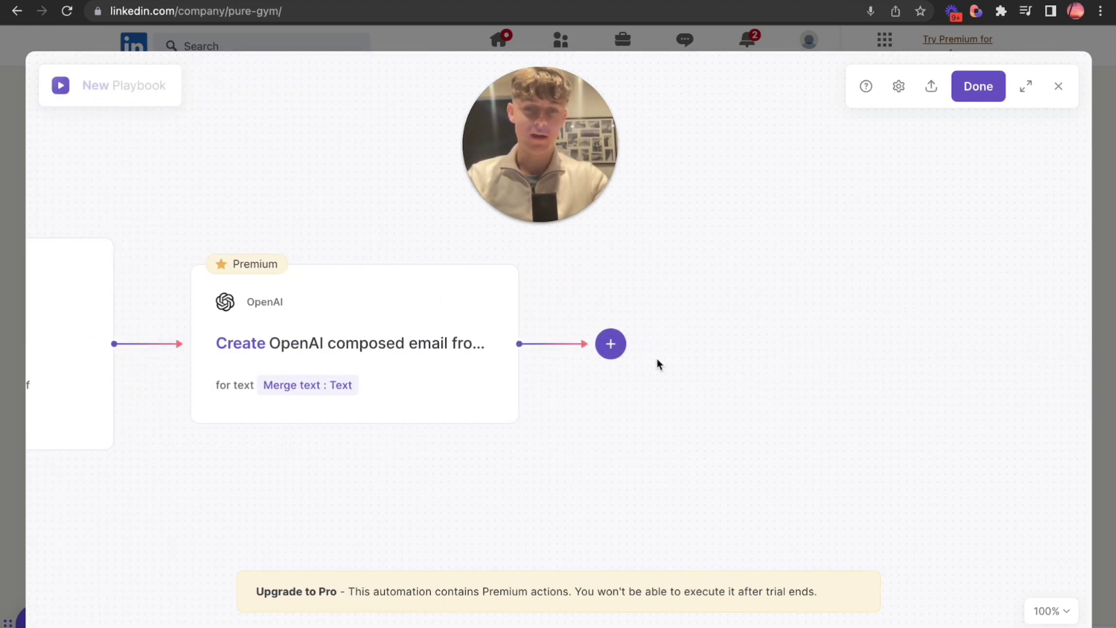
- Add the Snov action "Find email from linkedin" after the OpenAI action and check the scraped fields offered for its profile url
left_click(613, 344)
left_click(613, 386)
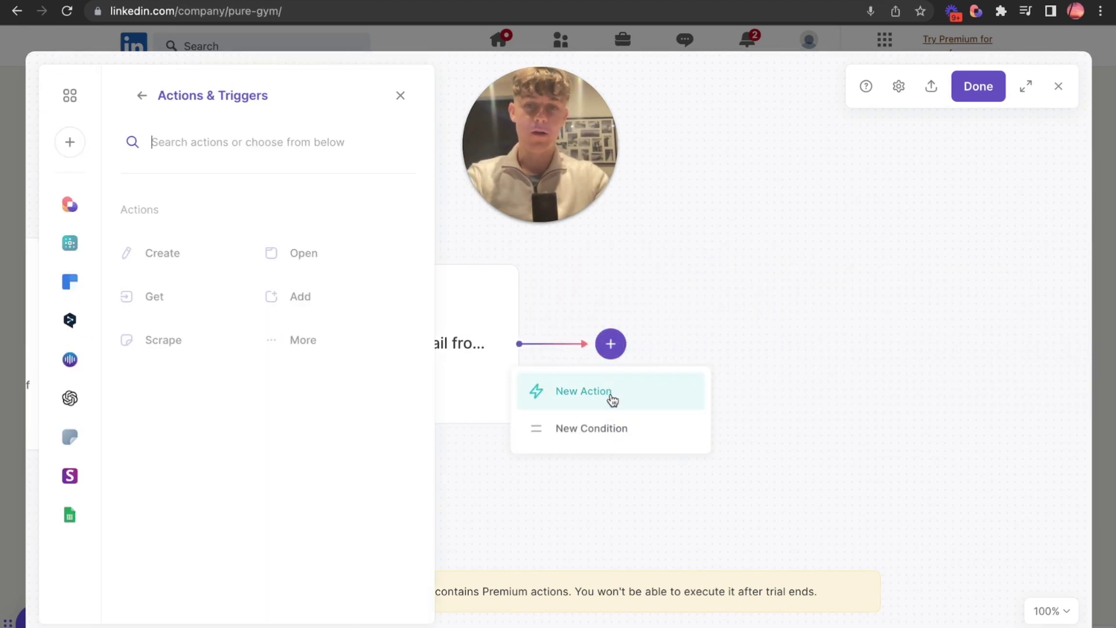
left_click(71, 473)
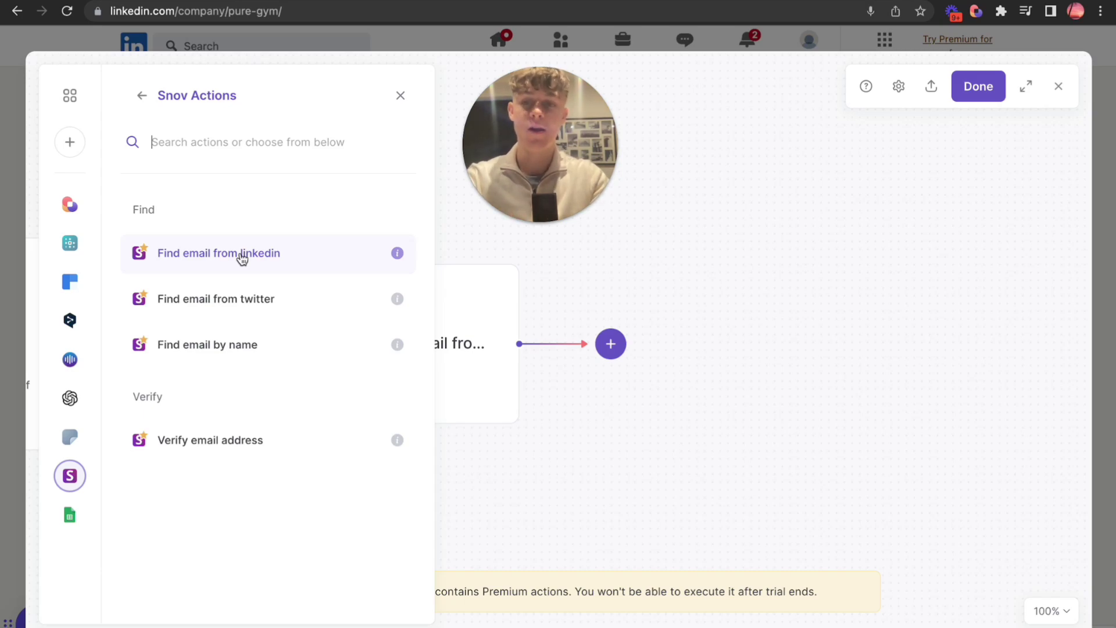
left_click(242, 255)
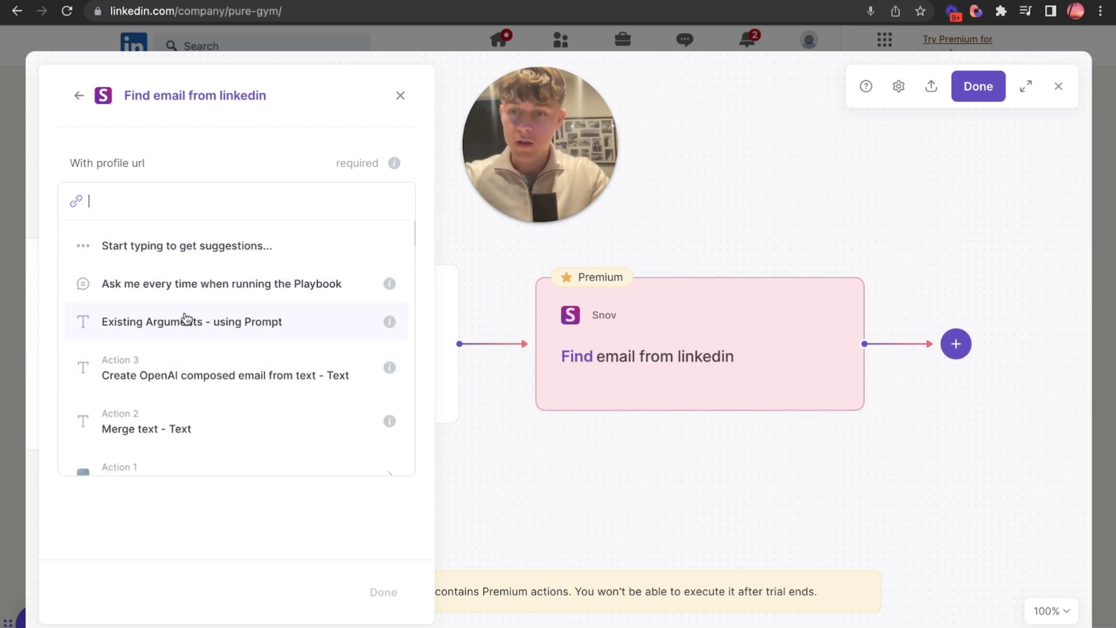
scroll(189, 409, "down", 2)
left_click(195, 369)
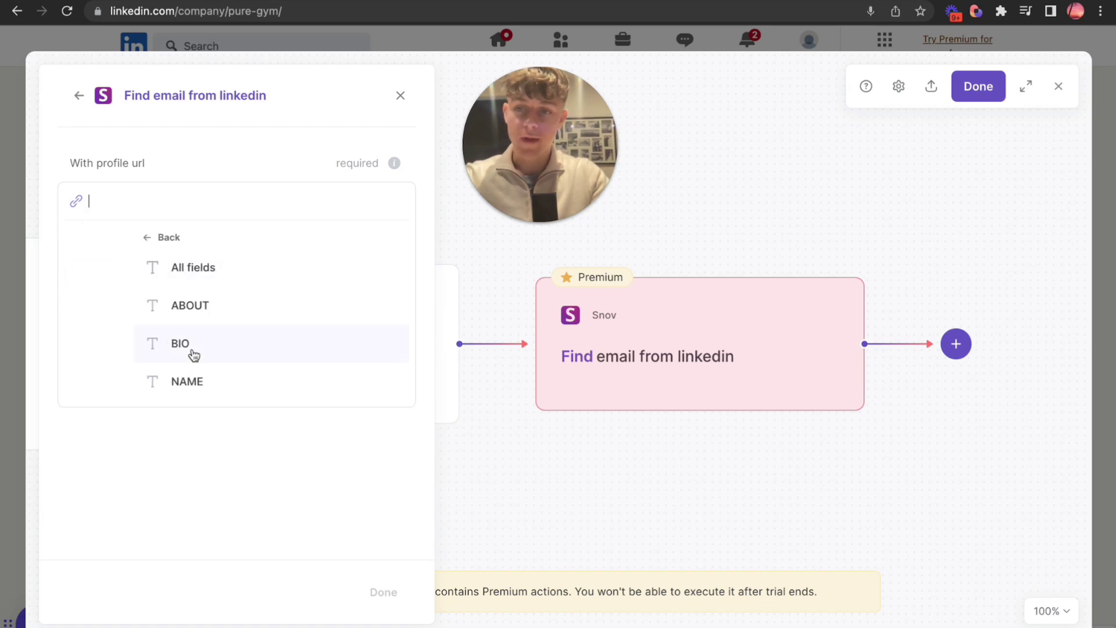
left_click(453, 277)
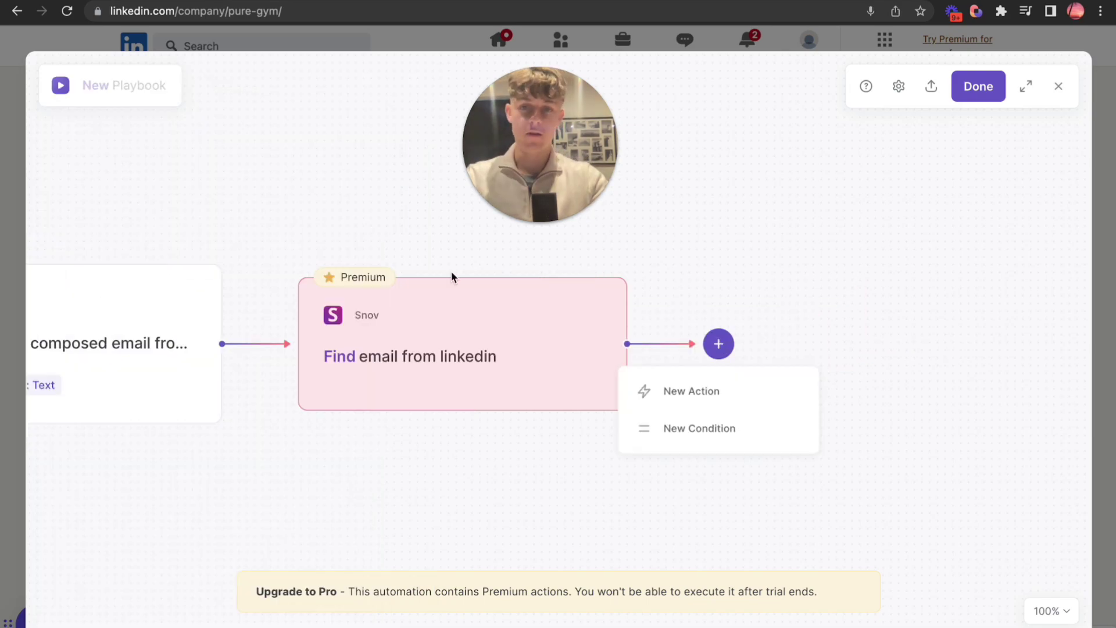
- Add a Google Mail "Create draft email" action after the Snov action, with the Emails from "Find email from linkedin" as recipient
left_click(703, 400)
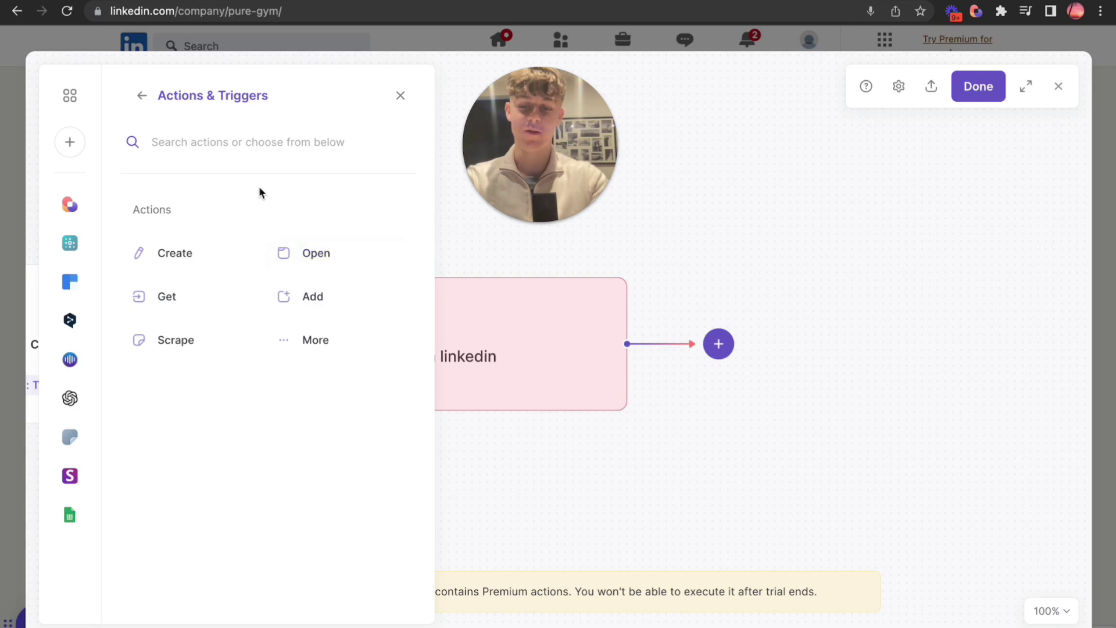
type("create")
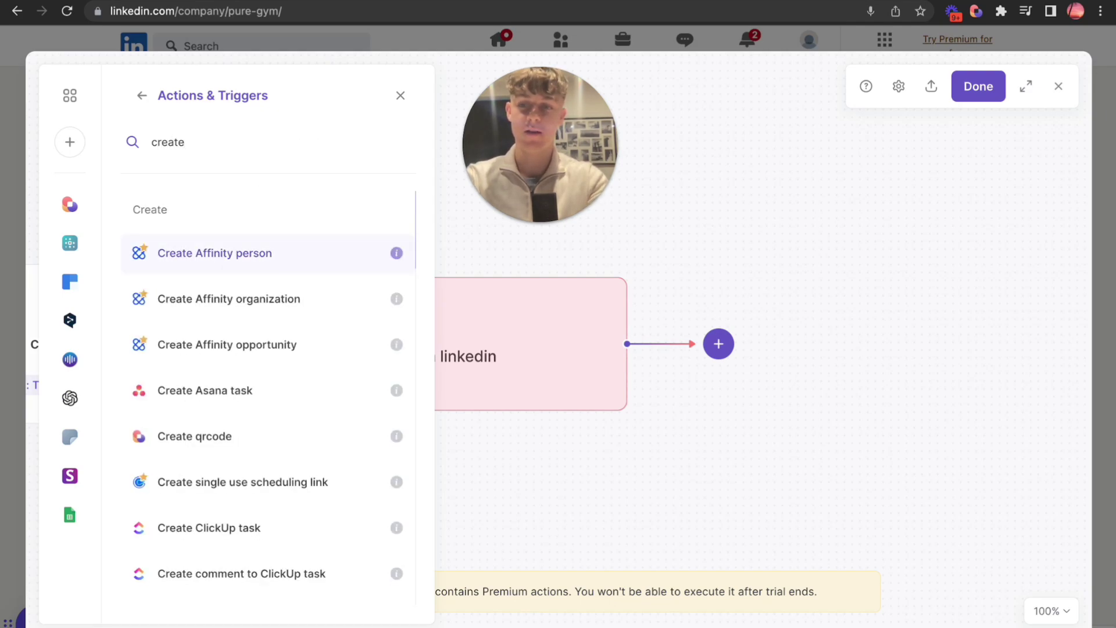
type(" email dra")
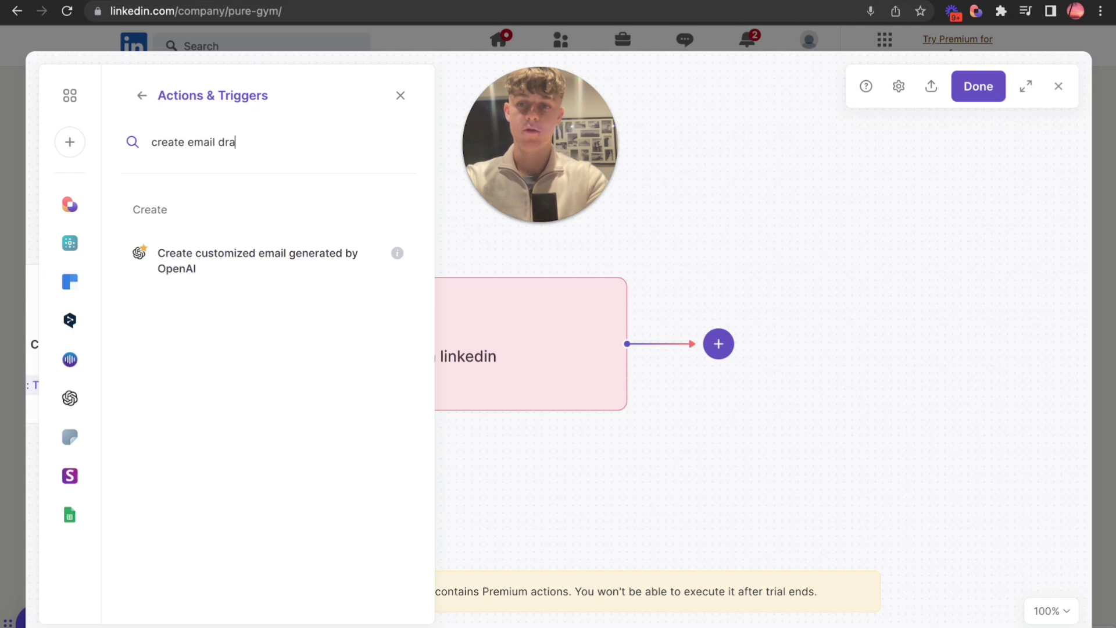
key("BackSpace")
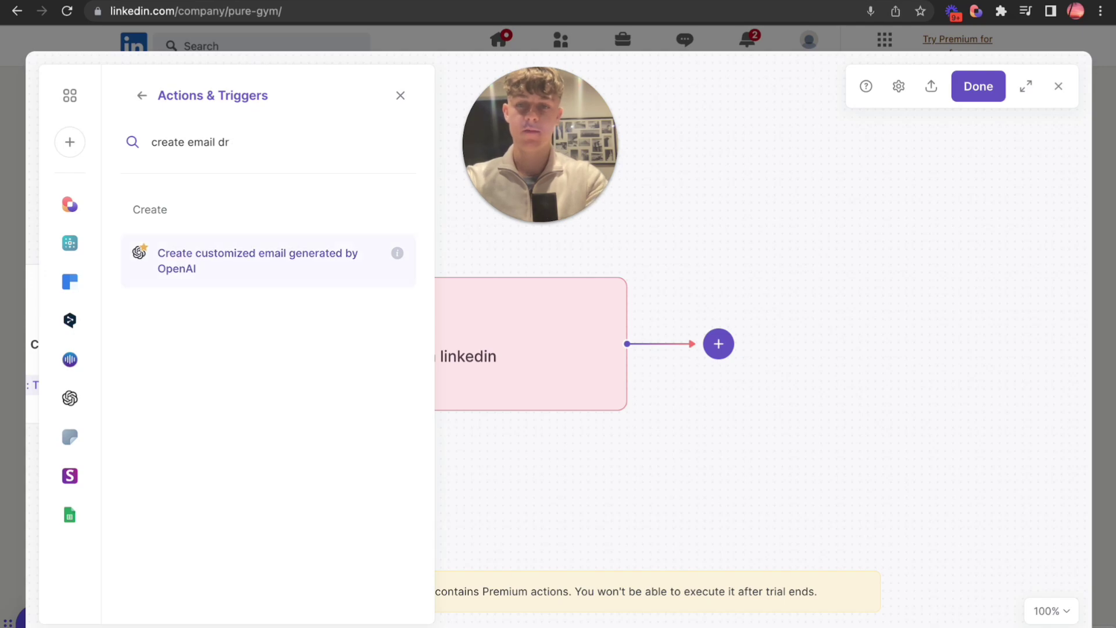
left_click(235, 266)
key("Return")
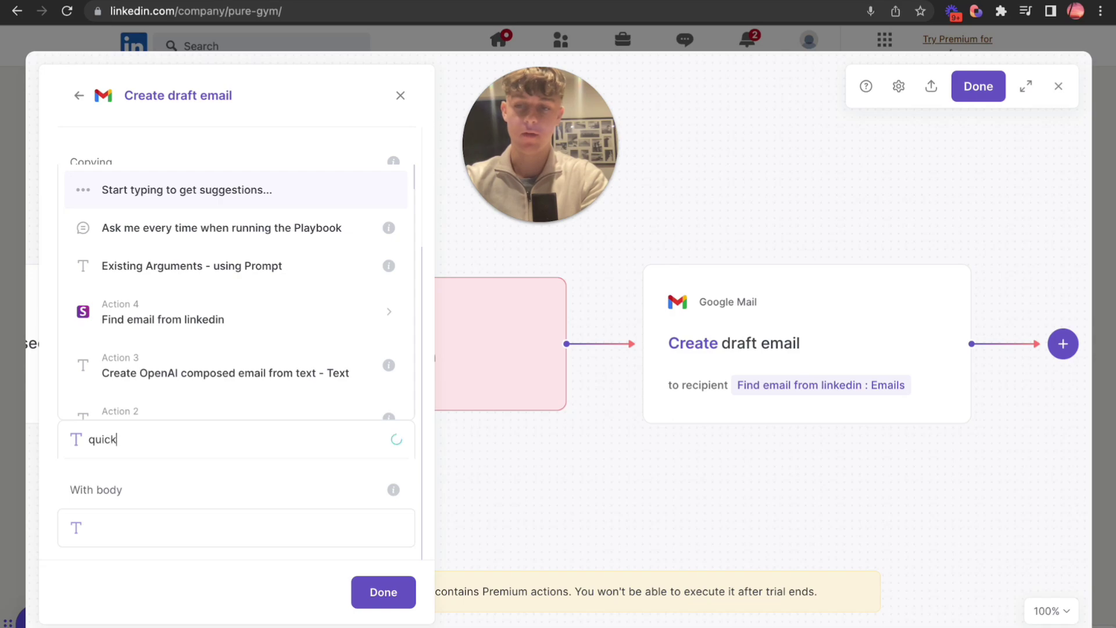
- Set the draft email's subject to "quick question" and its body to the OpenAI composed email text
type("question")
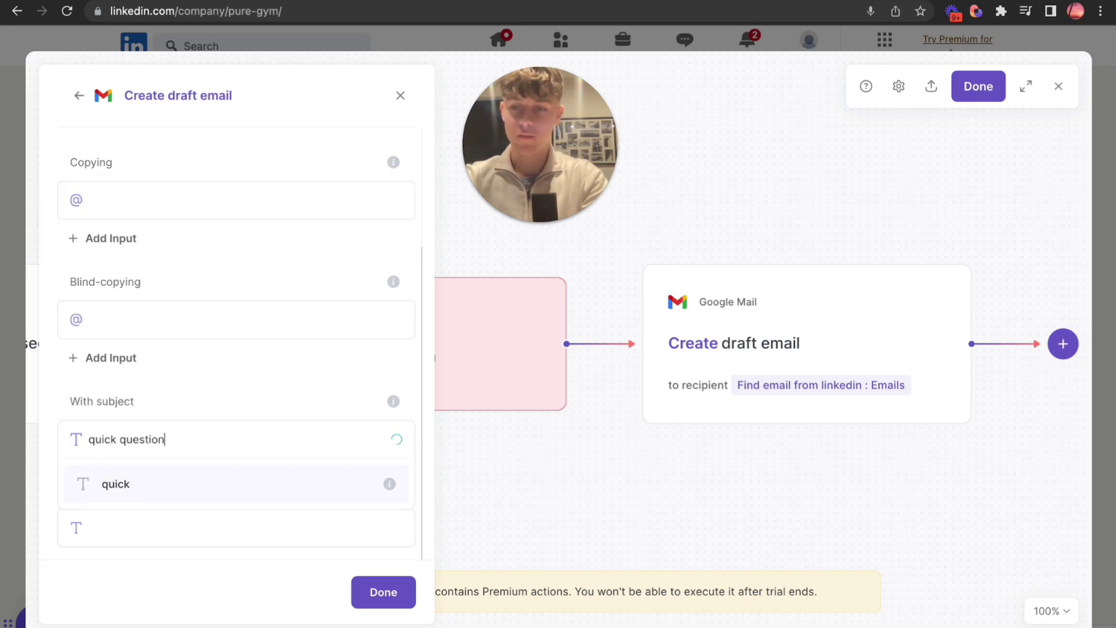
left_click(186, 492)
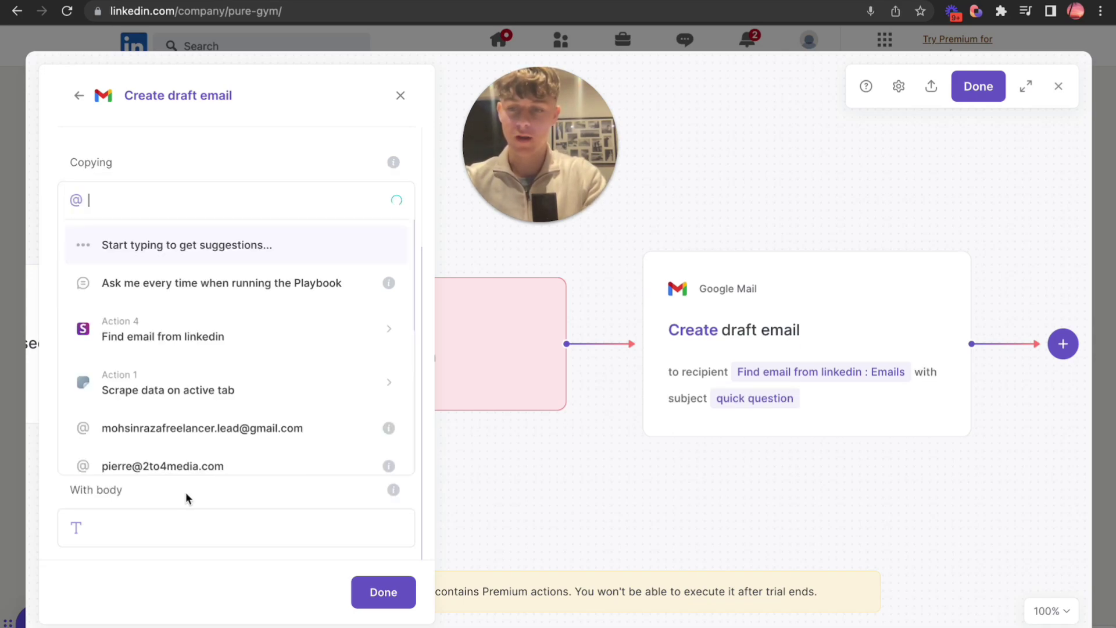
left_click(158, 511)
left_click(153, 521)
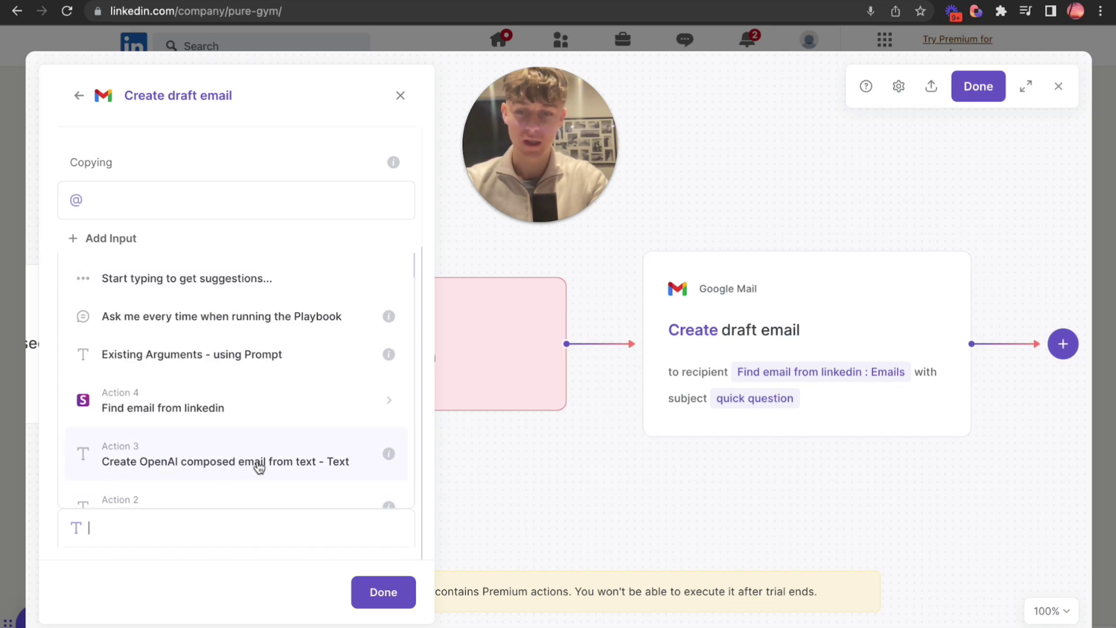
scroll(258, 467, "down", 1)
left_click(213, 419)
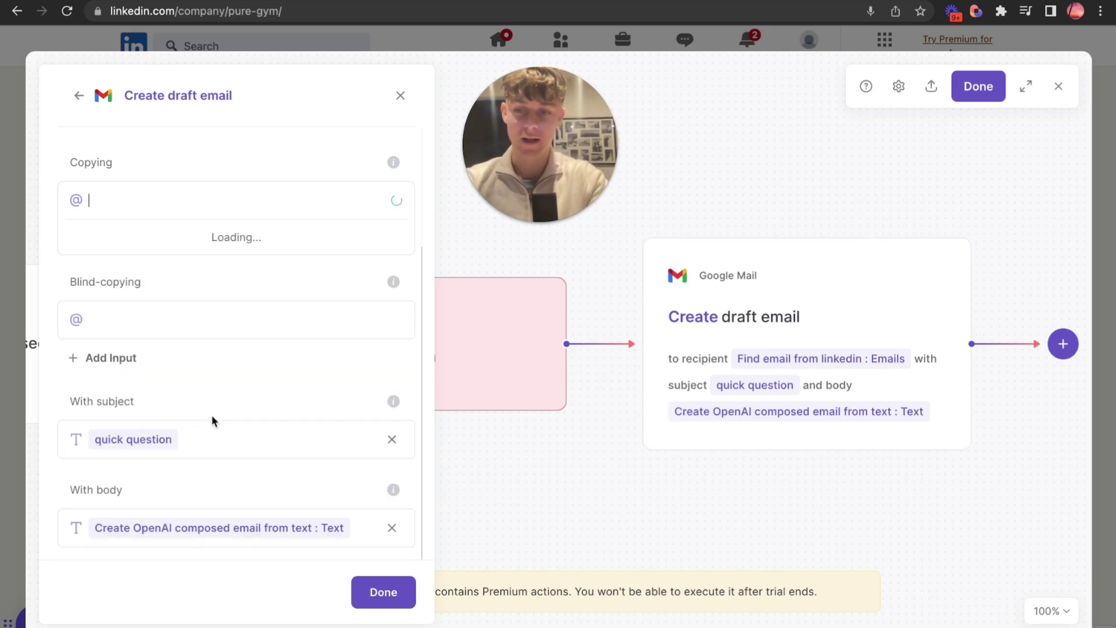
left_click(416, 486)
- Review the draft email's recipient, subject and body settings, and finish the action
scroll(348, 345, "up", 3)
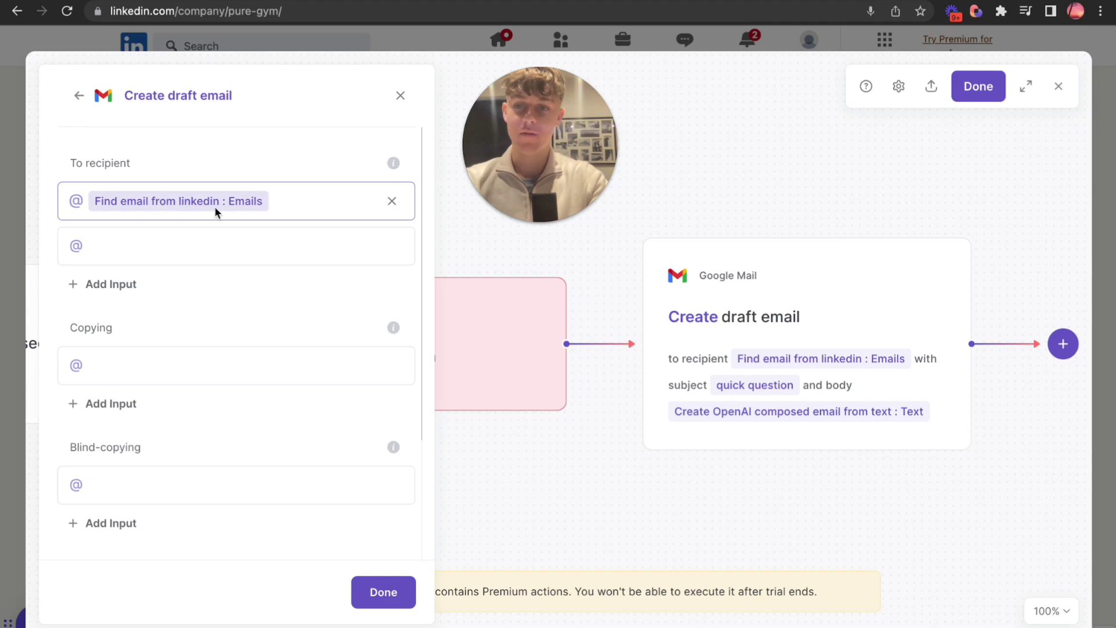
scroll(232, 207, "down", 2)
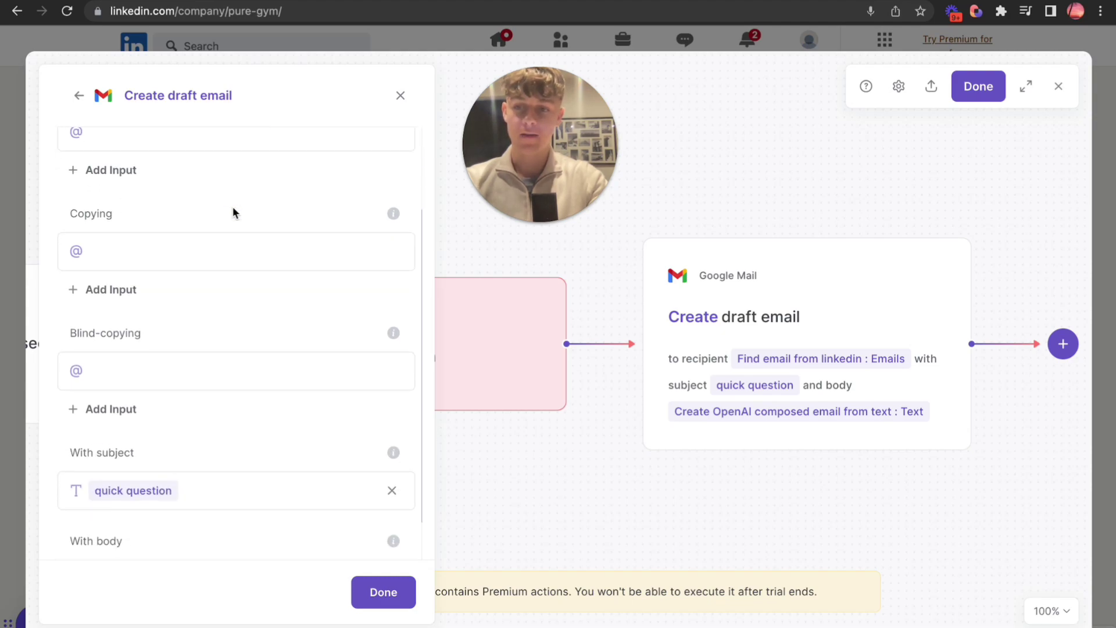
scroll(197, 397, "down", 1)
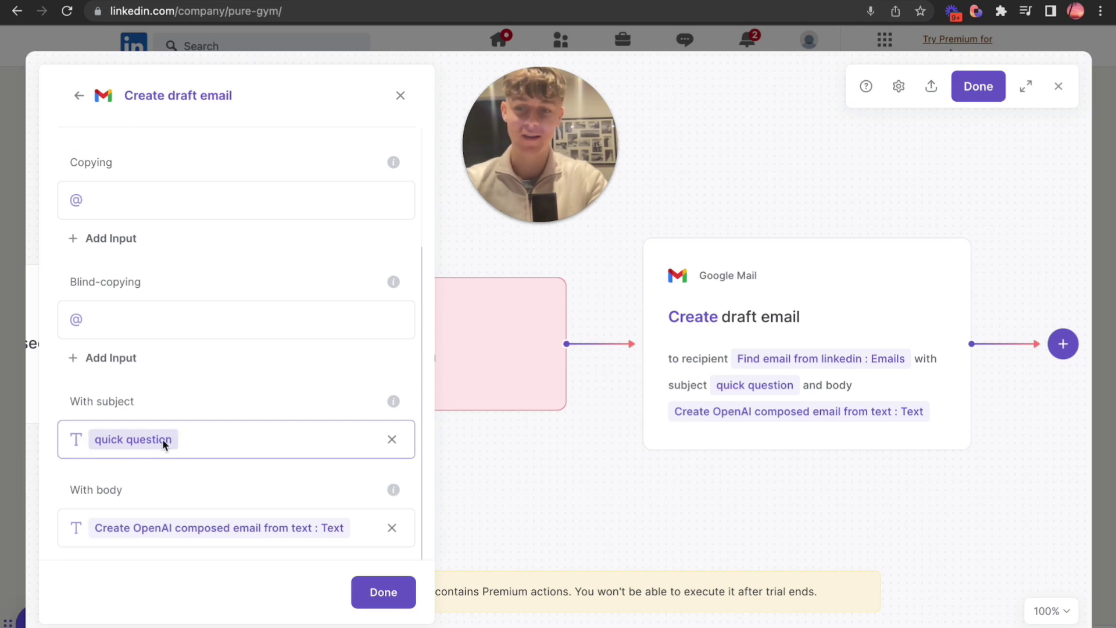
left_click_drag(69, 489, 124, 488)
left_click(124, 486)
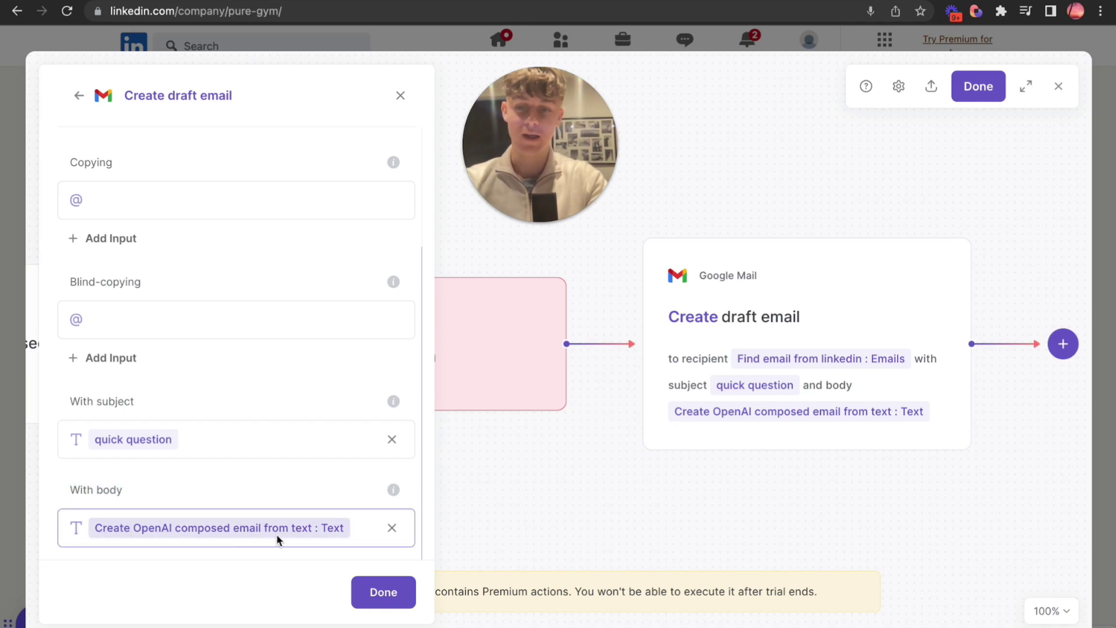
left_click(377, 594)
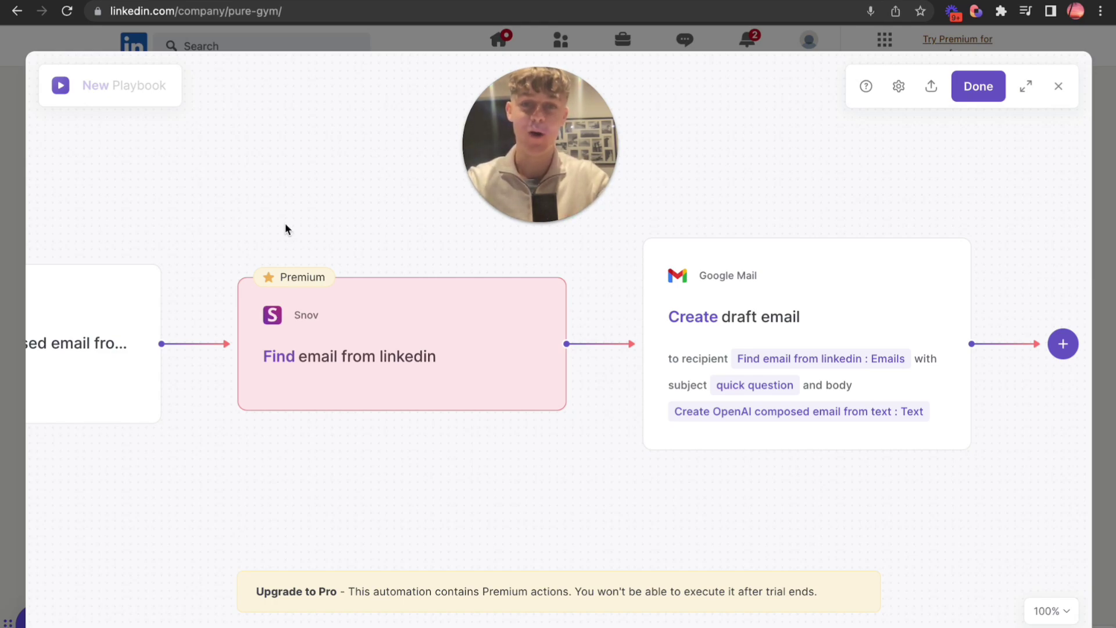
- Finish editing the playbook and name the automation "LinkedIn Ai Email Scraper"
left_click(973, 93)
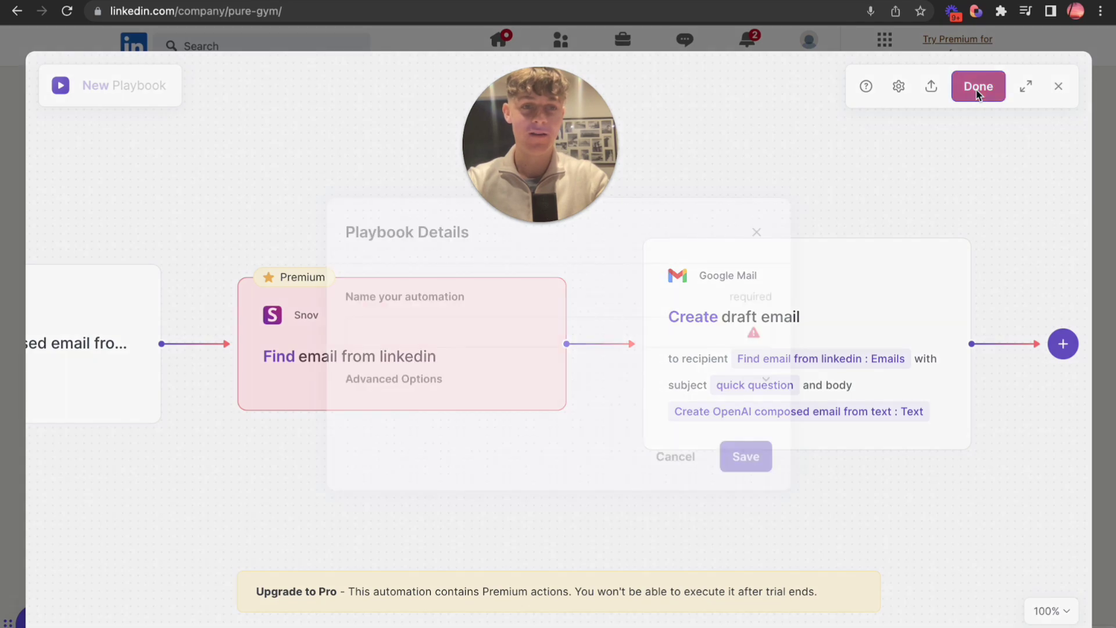
left_click(498, 333)
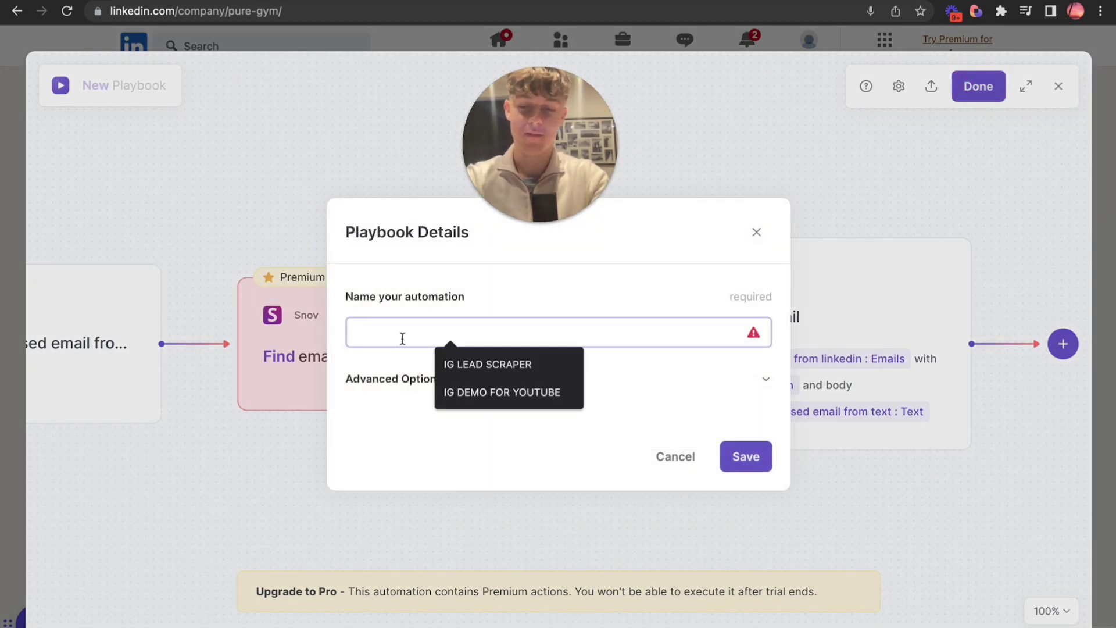
type("LinkedIn Ai Email")
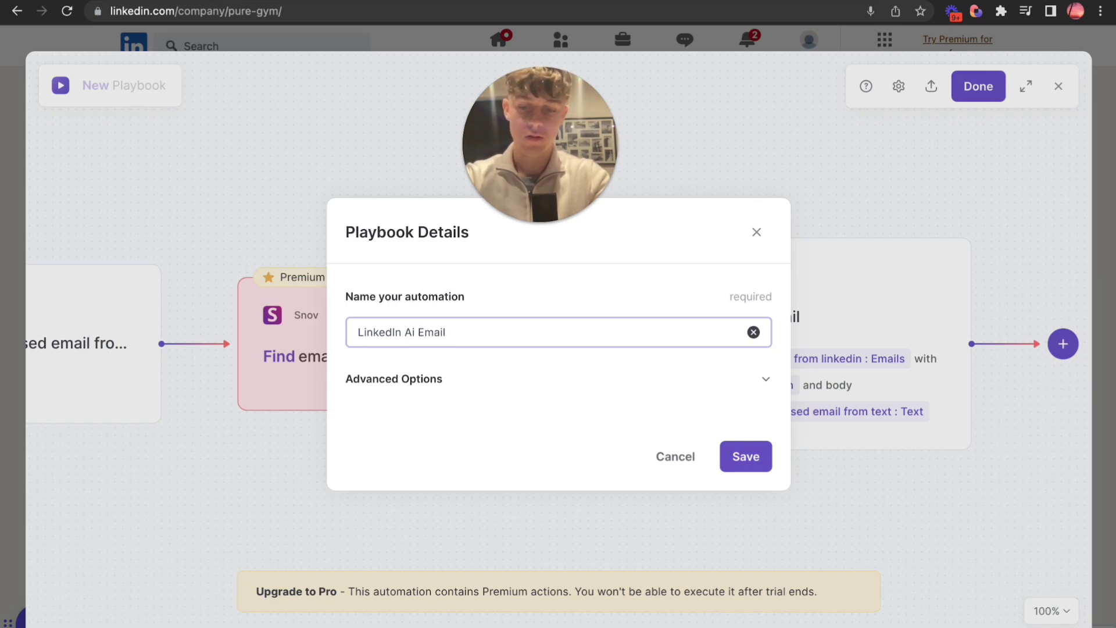
type("Sc")
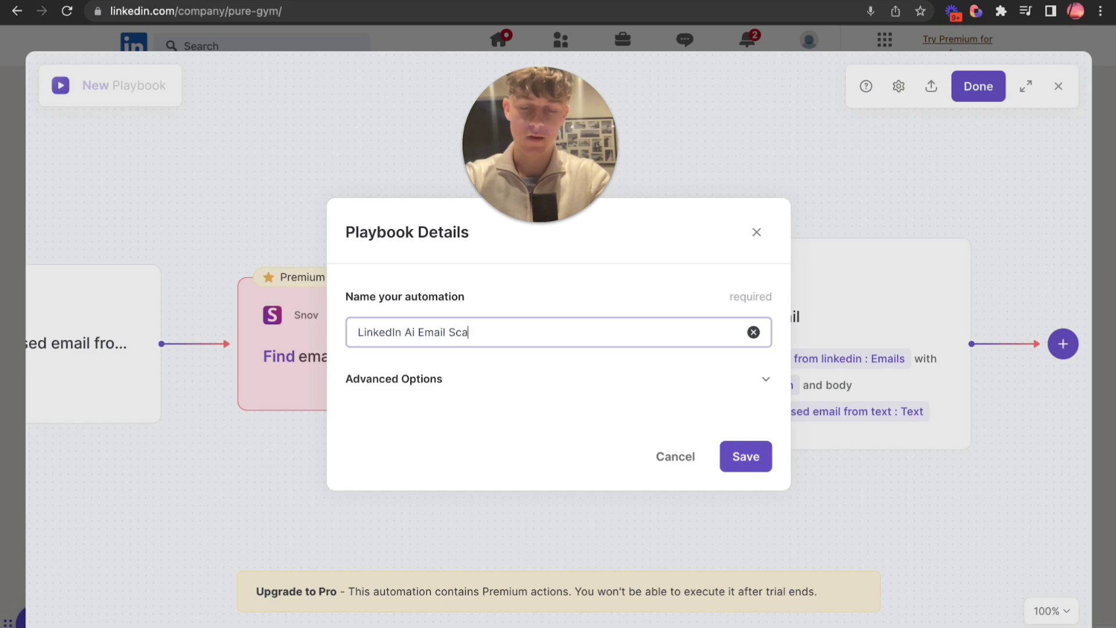
type("raper")
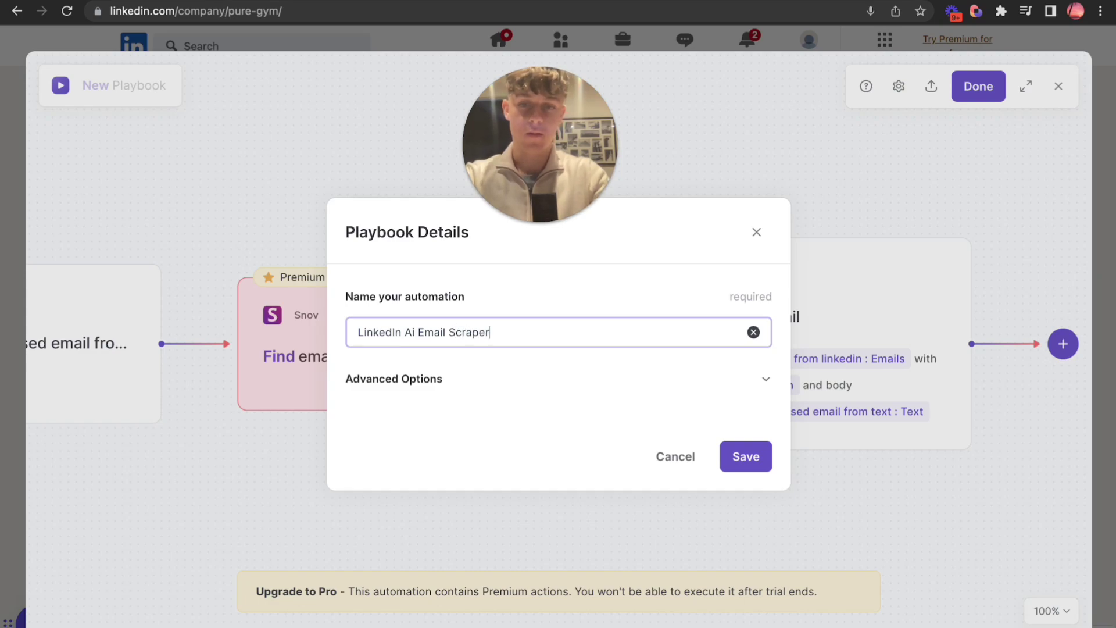
- Start the "Personalized Email from LinkedIn" playbook with the prompt "Write an email about grabbing coffee to char about machine learning!"
key("alt+b")
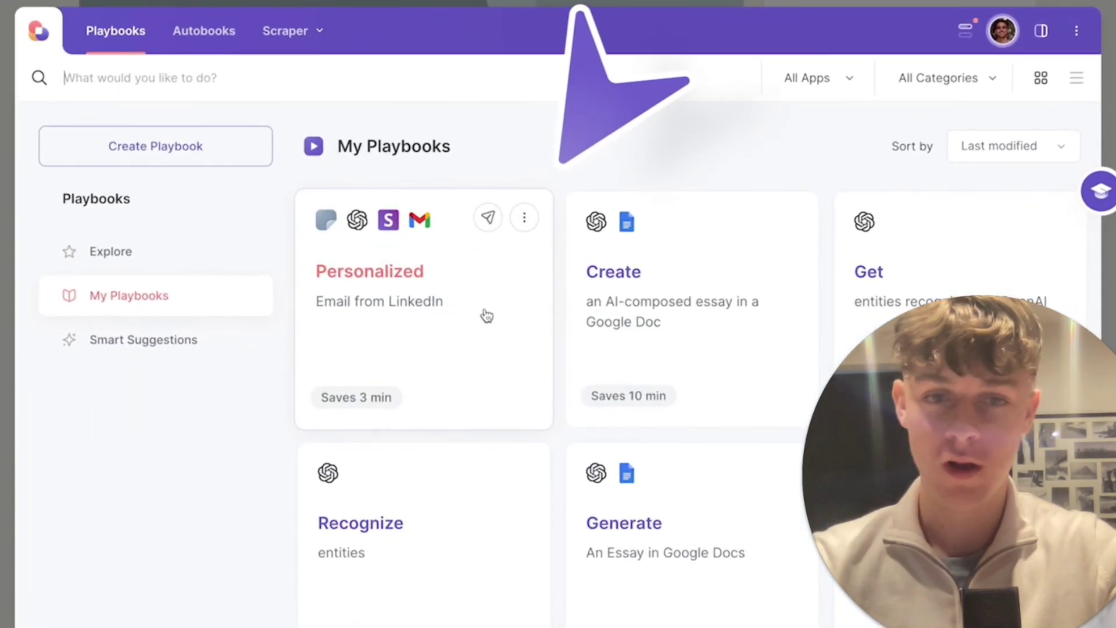
left_click(483, 309)
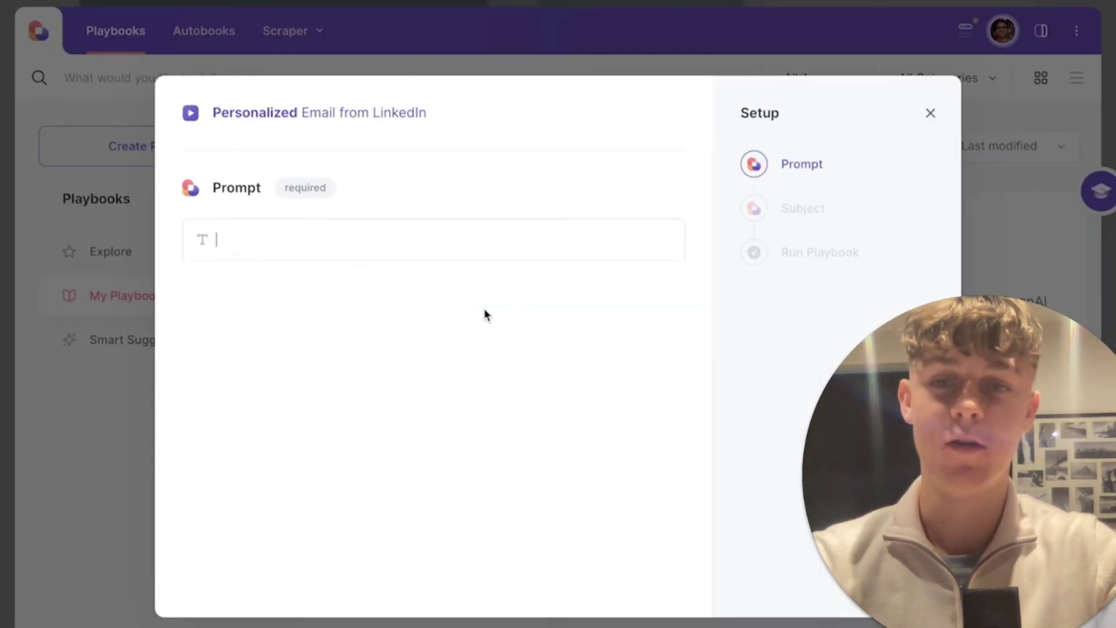
type("Write an email about gra")
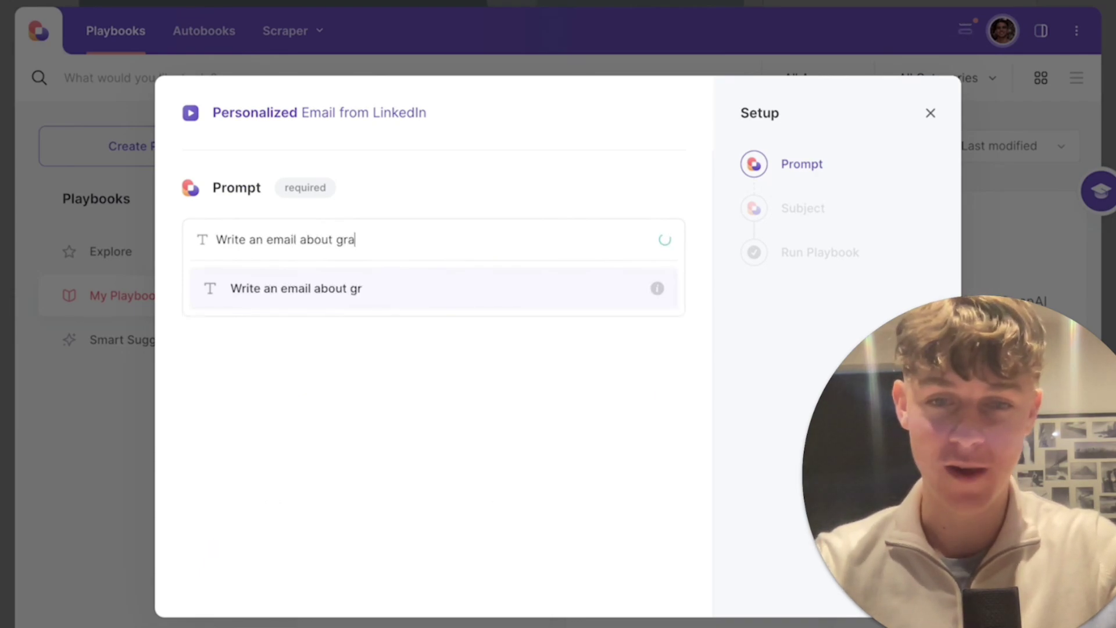
type("bbing coffee to chat about machi")
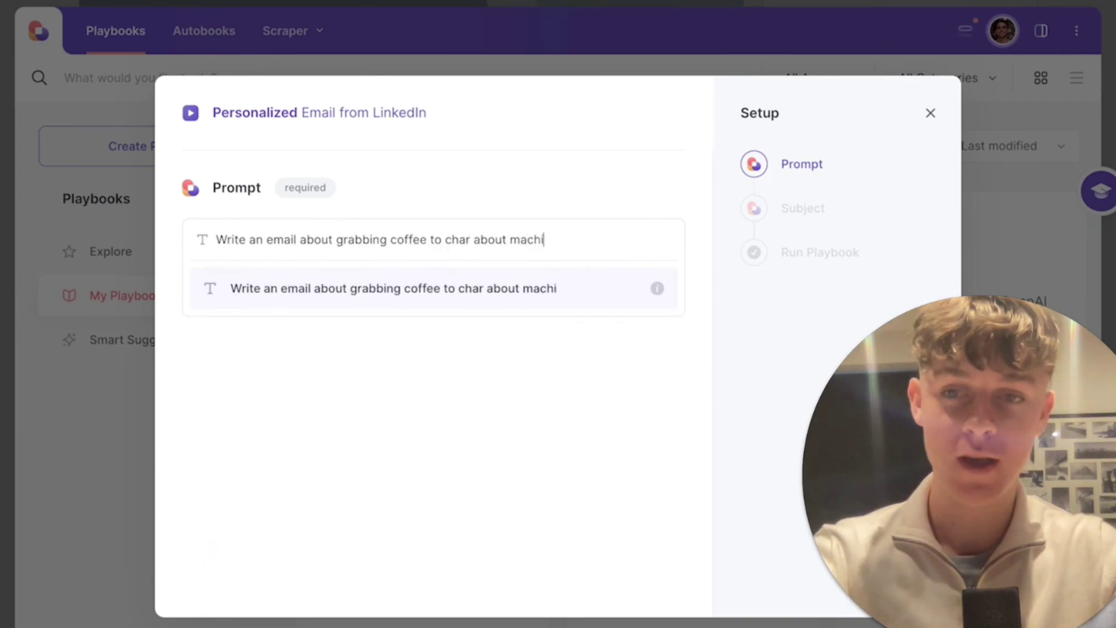
key("Return")
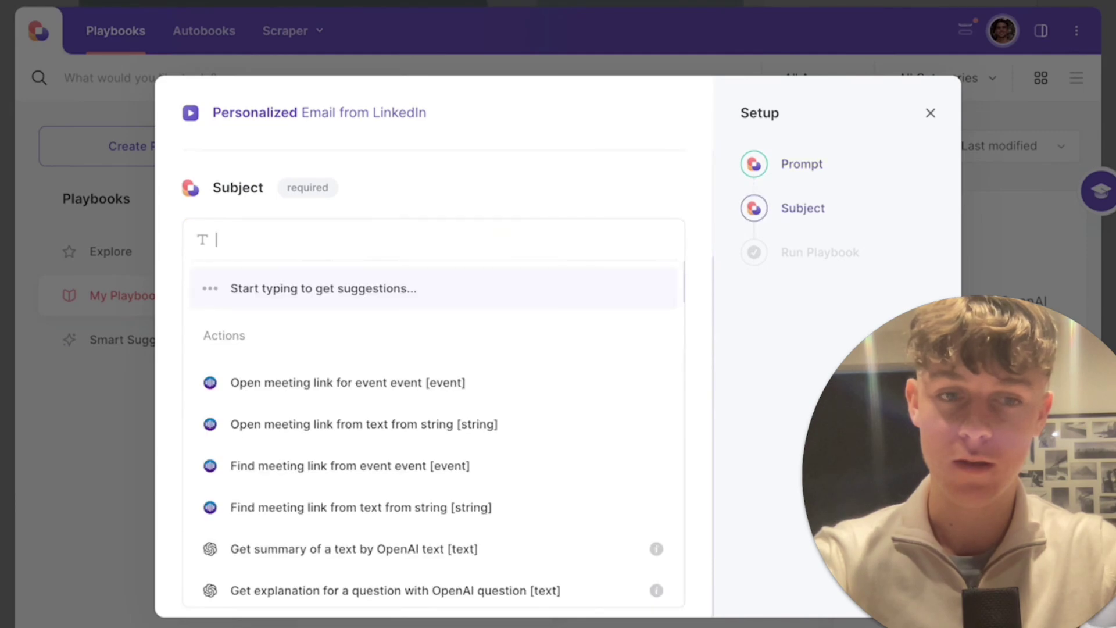
- Set the email subject to "Let's do this!" and run the playbook on the open LinkedIn profile
type("Let's do this!")
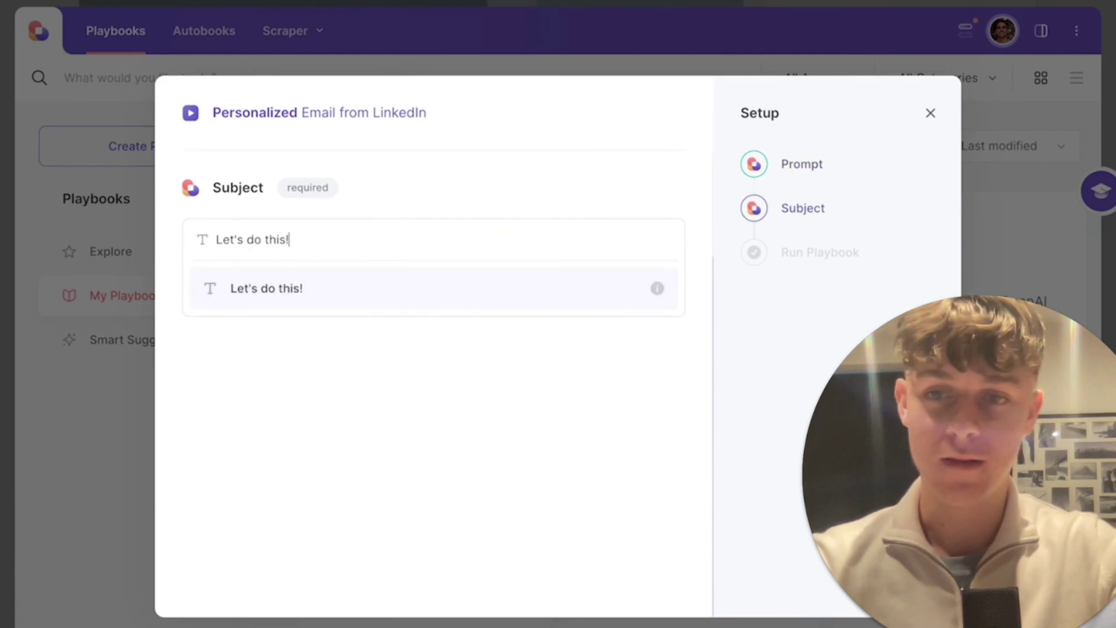
key("Return")
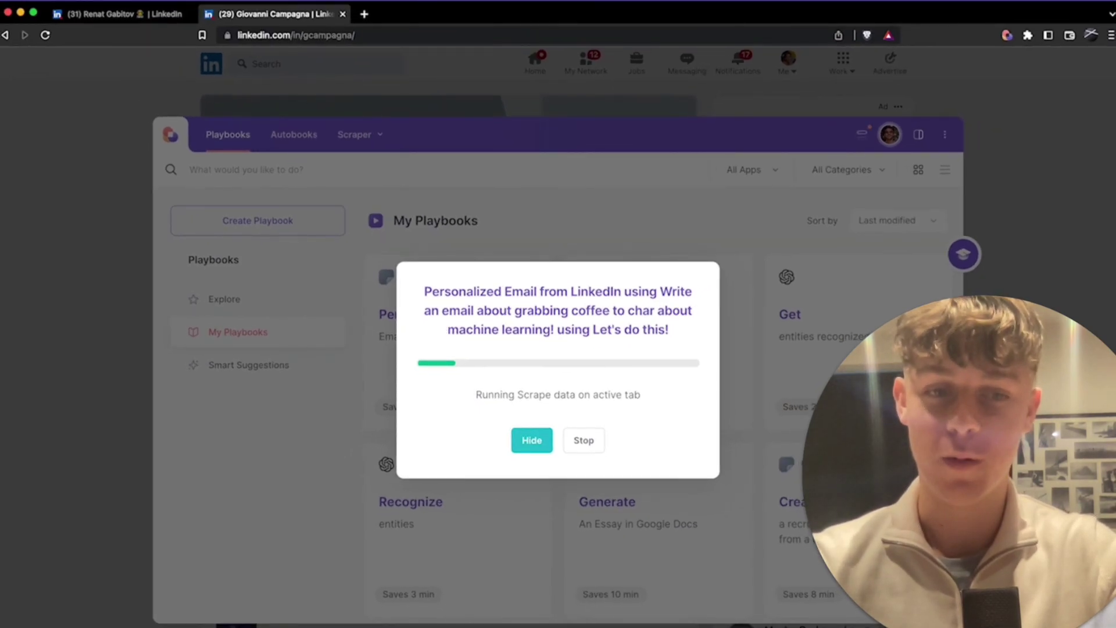
left_click(391, 382)
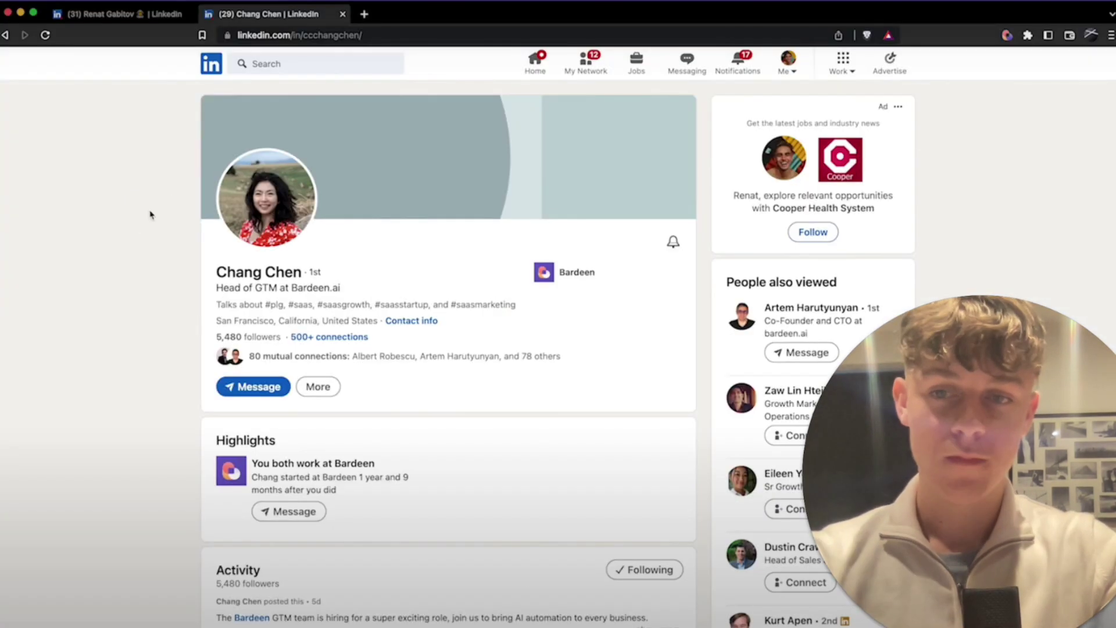
- Start the "Personalized Email from LinkedIn" playbook with the prompt "rite an email about grabbing a coffee and chatting marketing and your past experience"
key("alt+b")
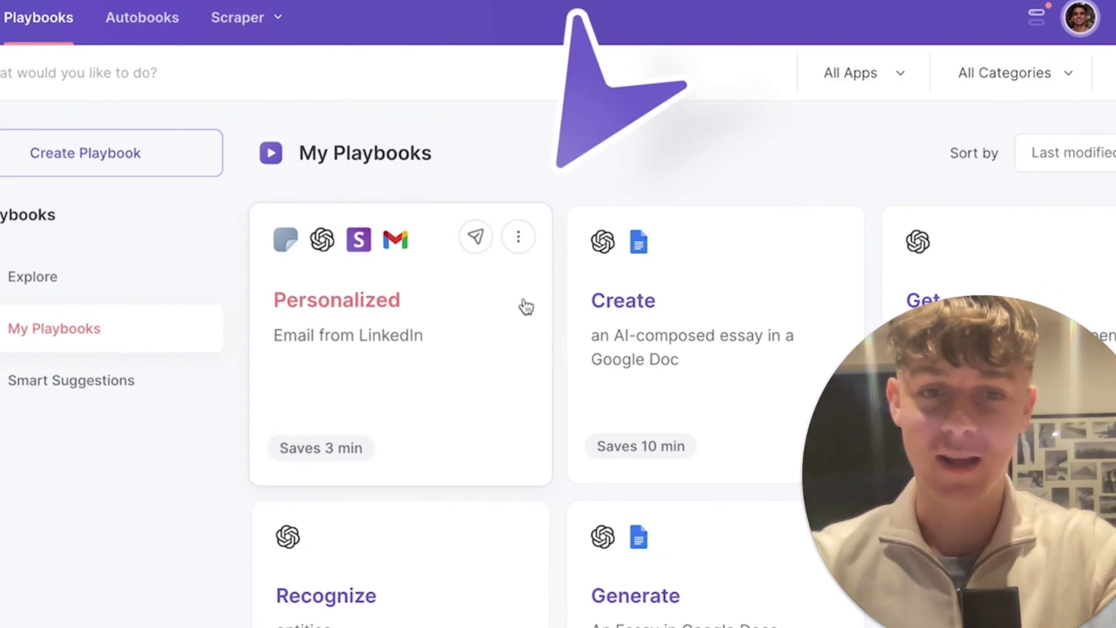
left_click(481, 308)
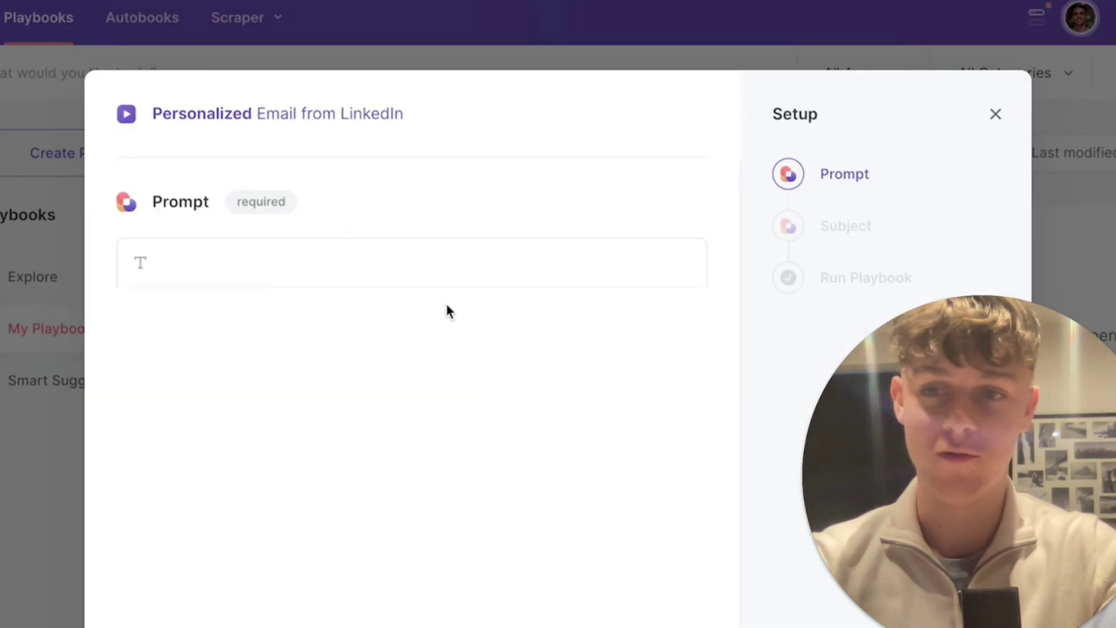
left_click(436, 274)
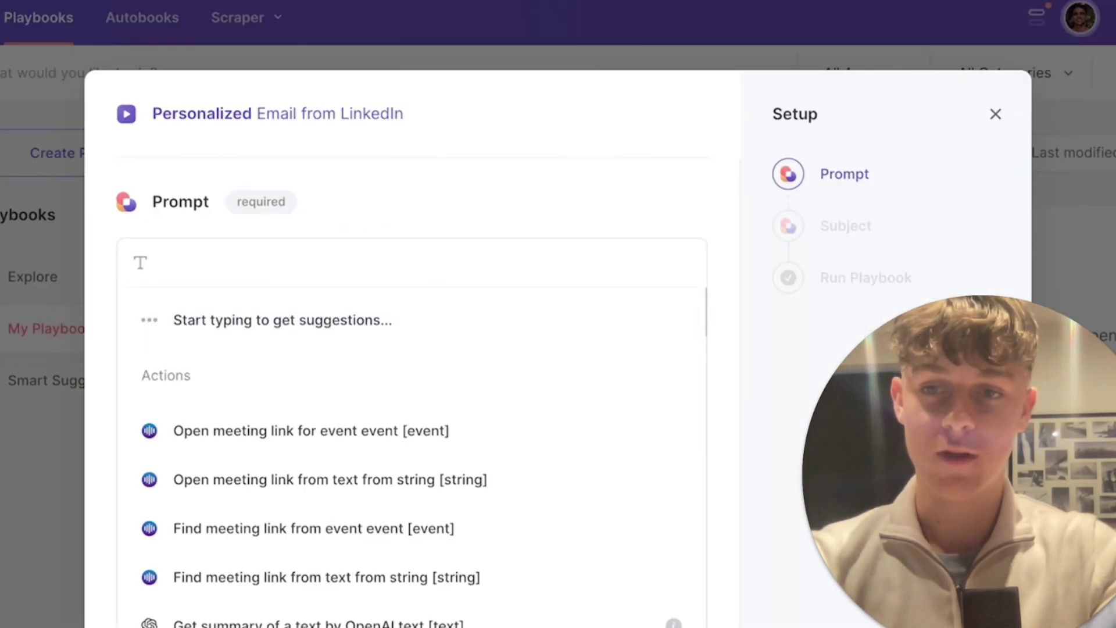
type("rite an email about grab")
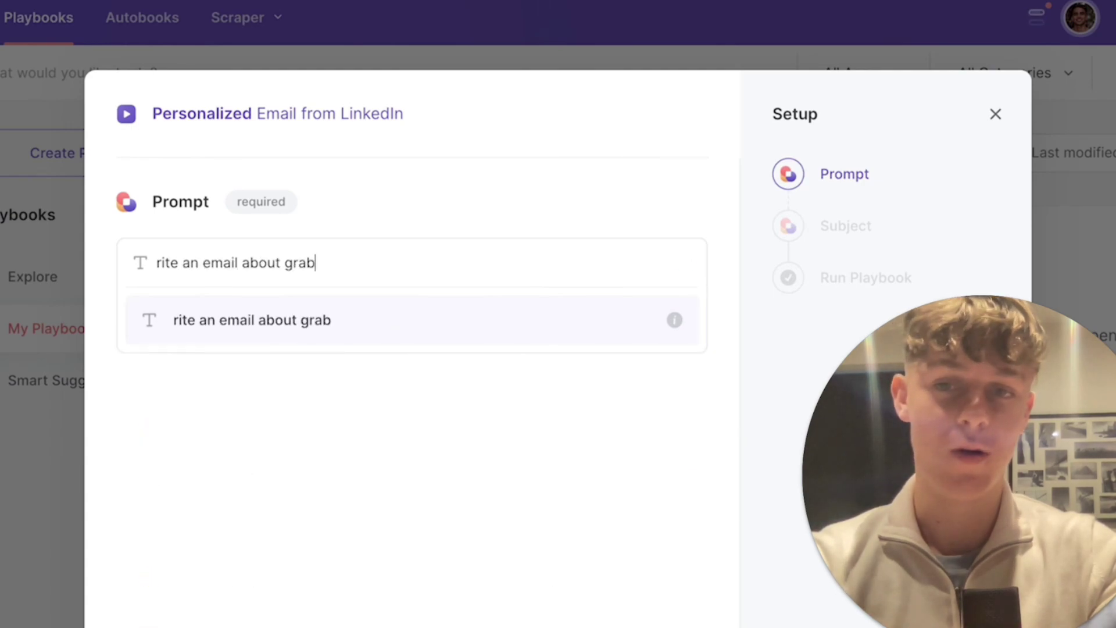
type("bing a coffee and chatting marketing ")
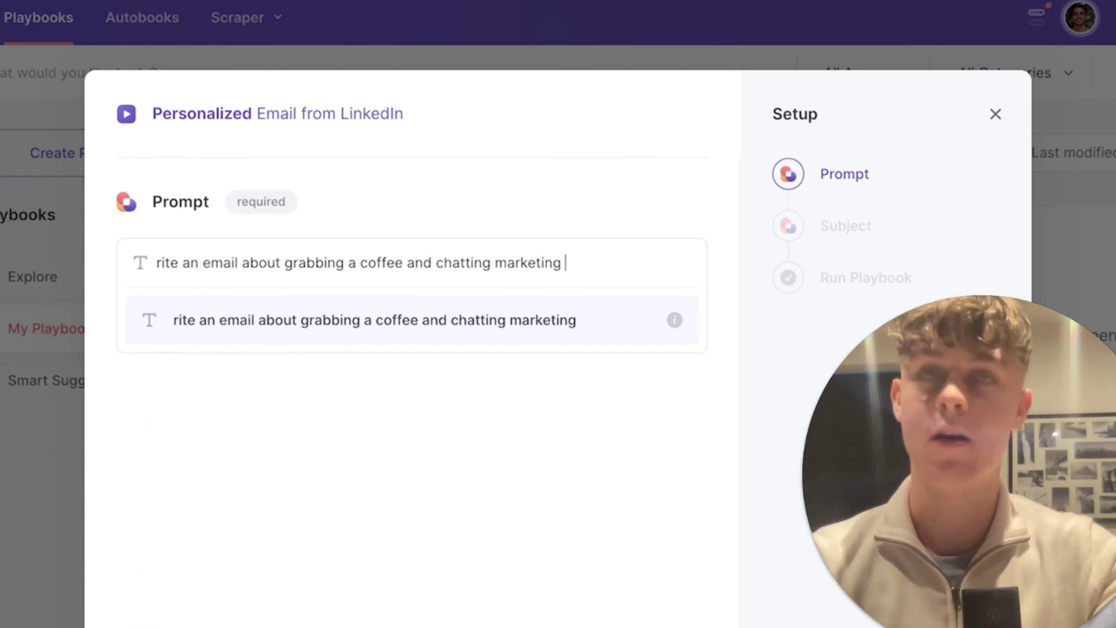
type("and your past e")
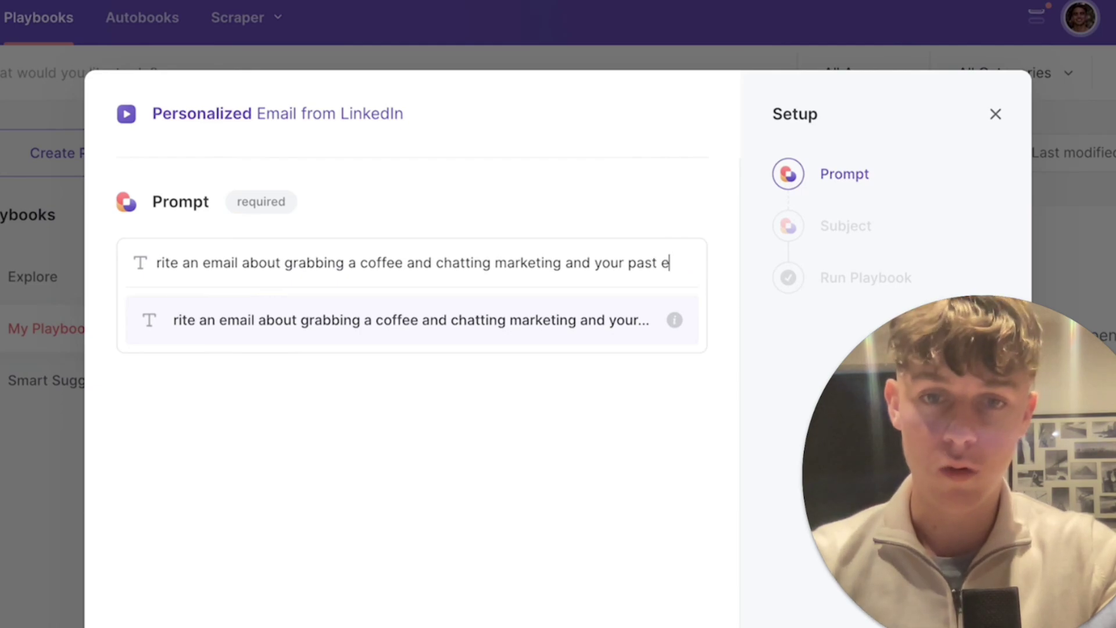
type("xperience")
key("Return")
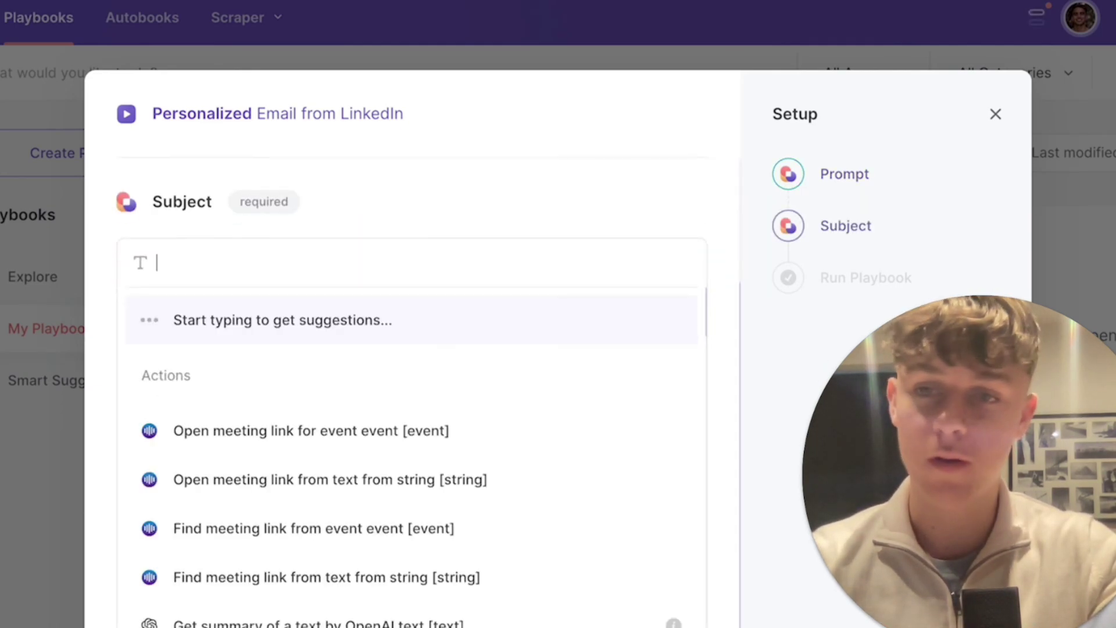
- Set the email subject to "Coffee?" and run the playbook on the open profile
type("Coffee?")
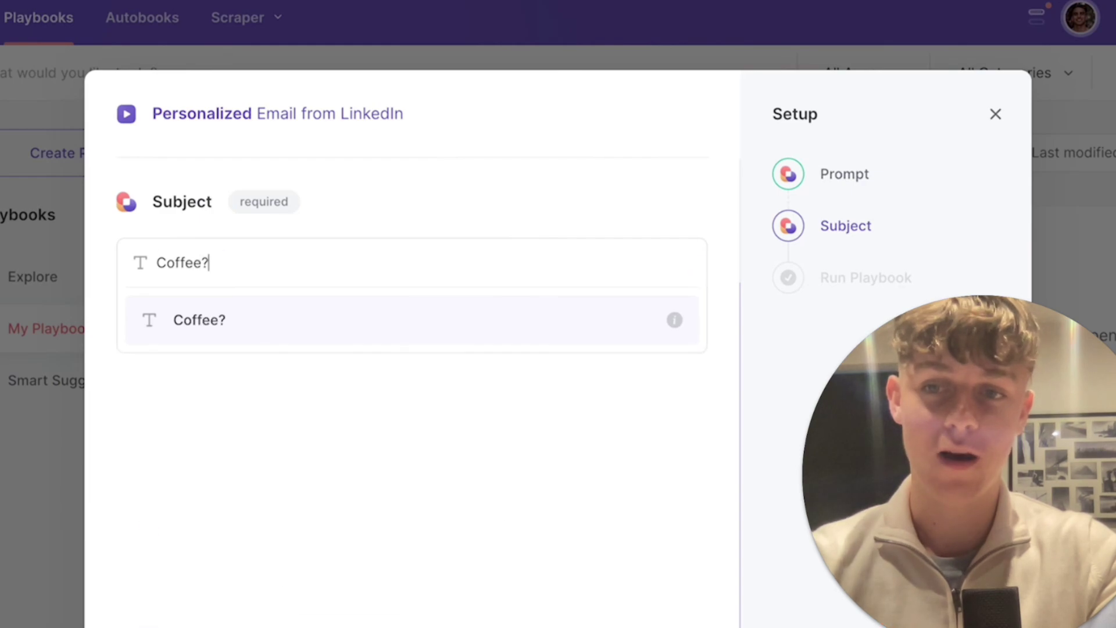
key("Return")
left_click(551, 439)
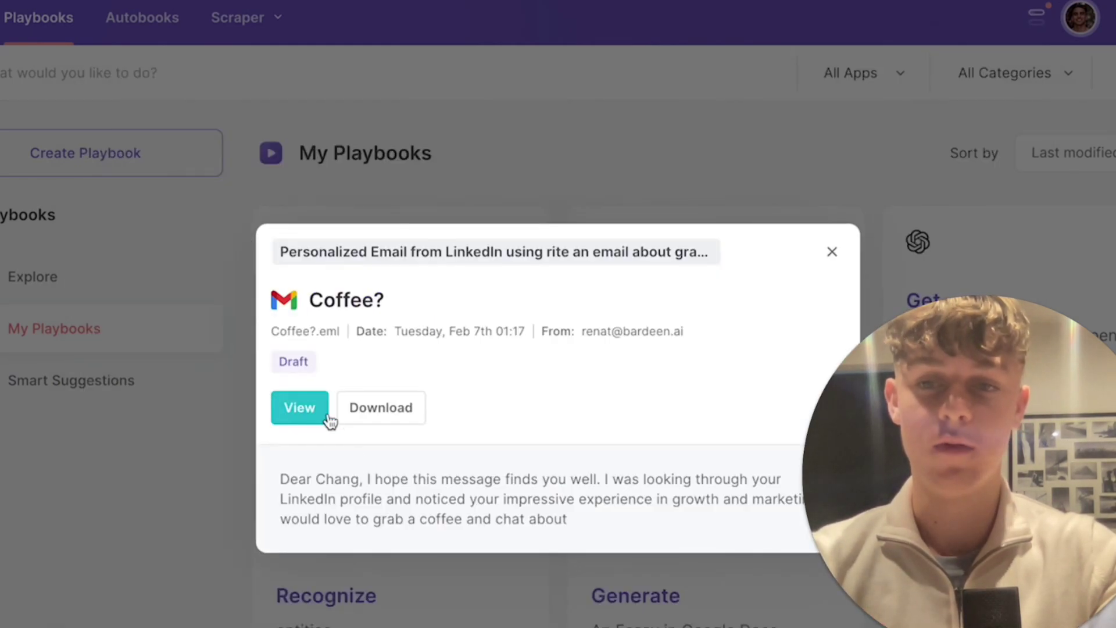
- Open the generated "Coffee?" draft in Gmail and read through its personalized message
left_click(317, 406)
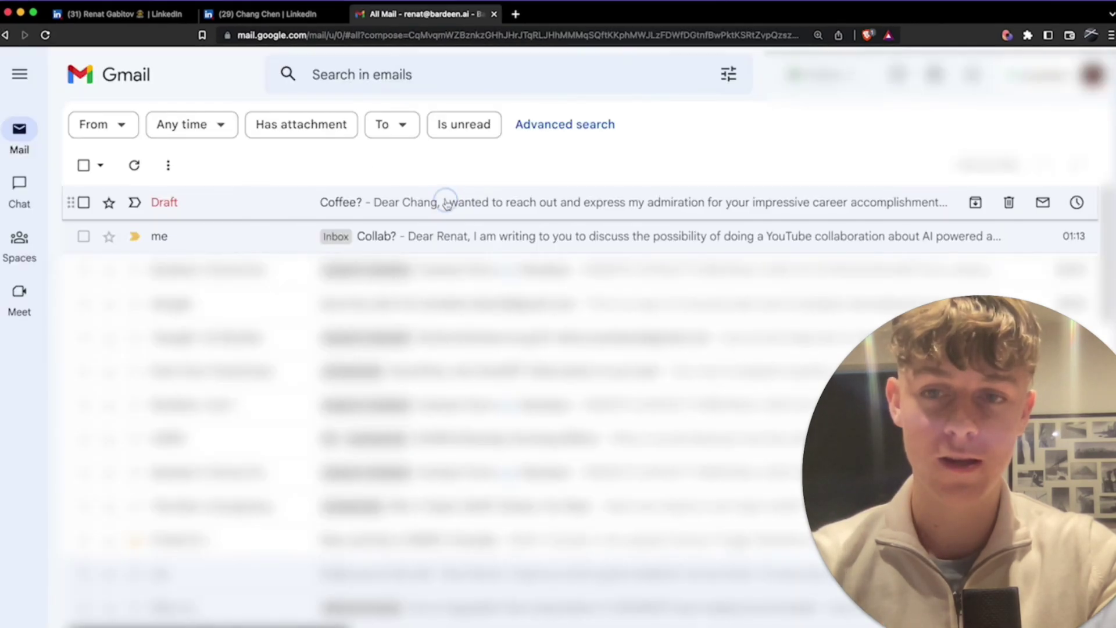
left_click(444, 200)
left_click(539, 243)
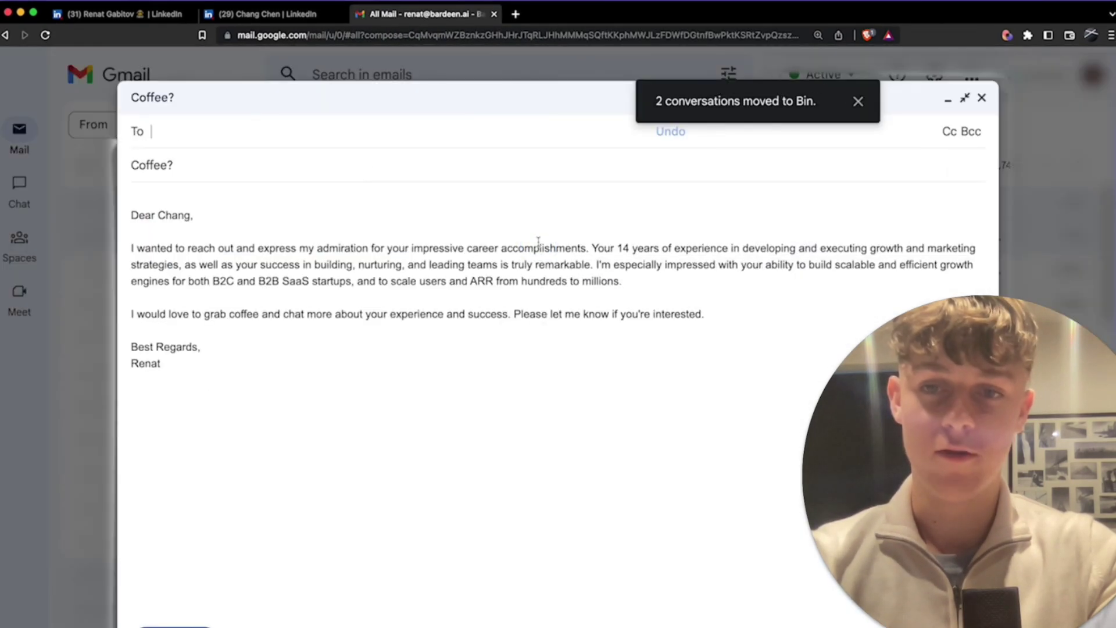
left_click(530, 387)
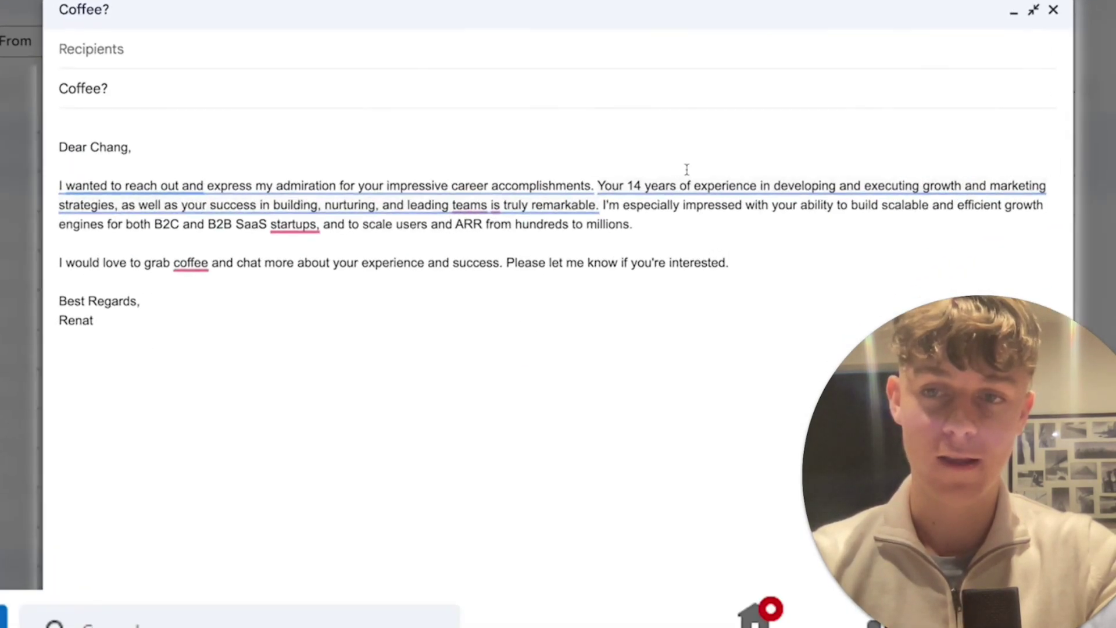
mouse_move(836, 245)
left_click(1022, 97)
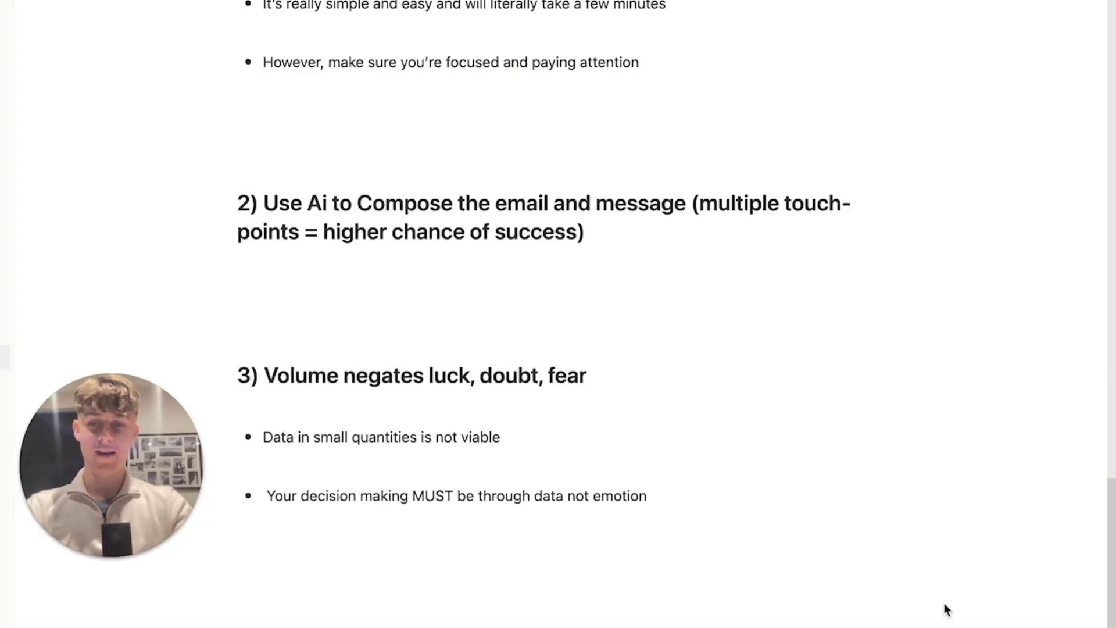
- Review the outline notes on scraping LinkedIn leads and using Ai to compose the email and message
scroll(944, 602, "up", 3)
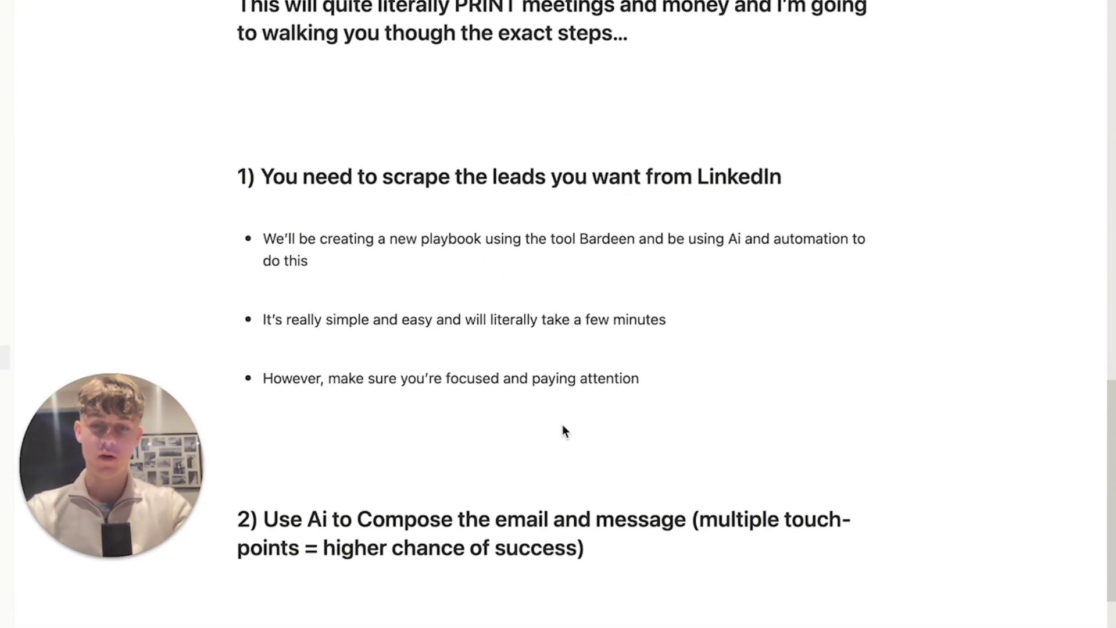
scroll(563, 424, "down", 1)
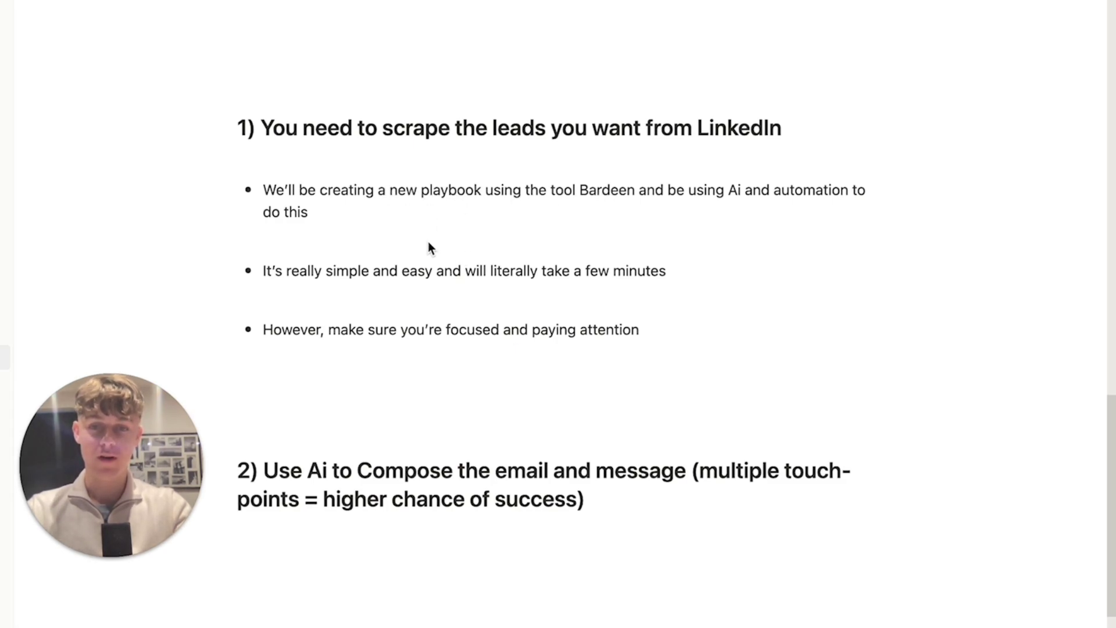
scroll(453, 250, "down", 2)
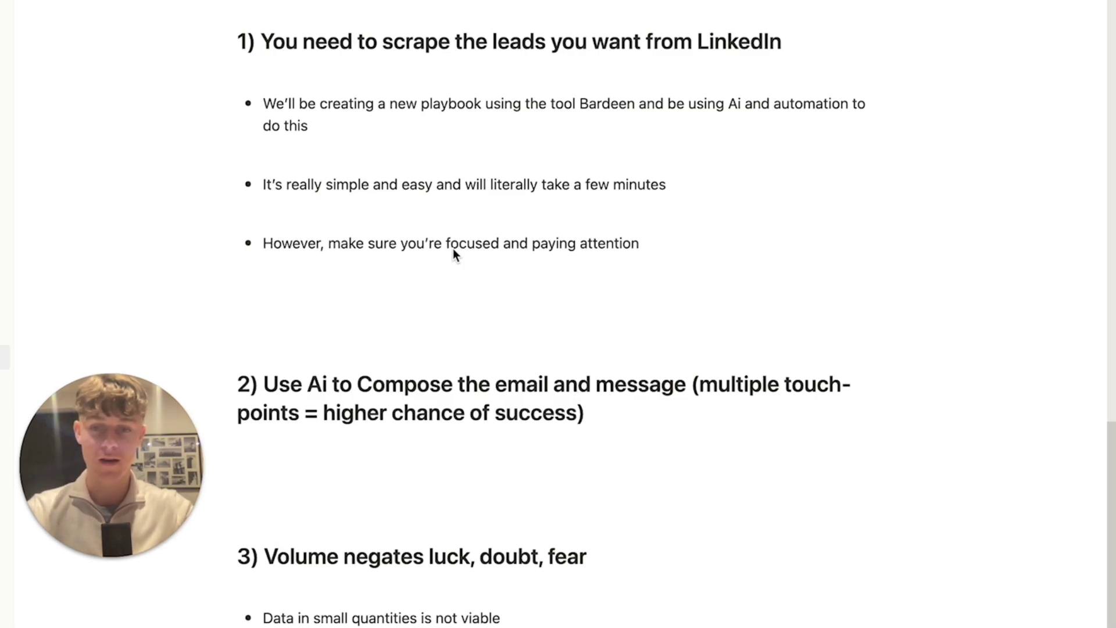
scroll(453, 251, "down", 2)
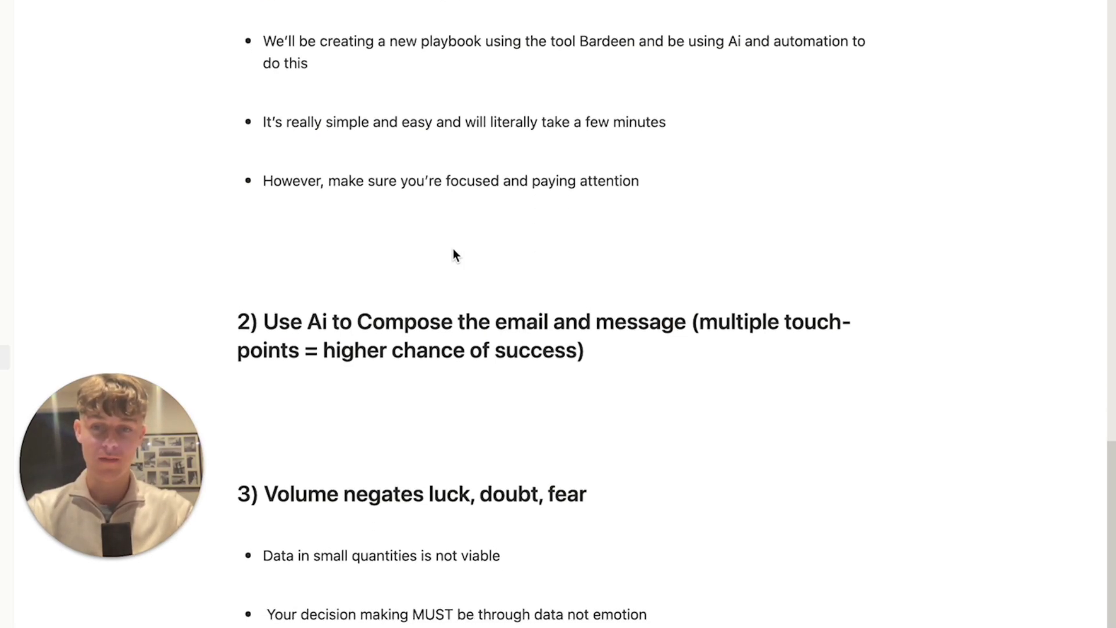
double_click(276, 323)
left_click(352, 321)
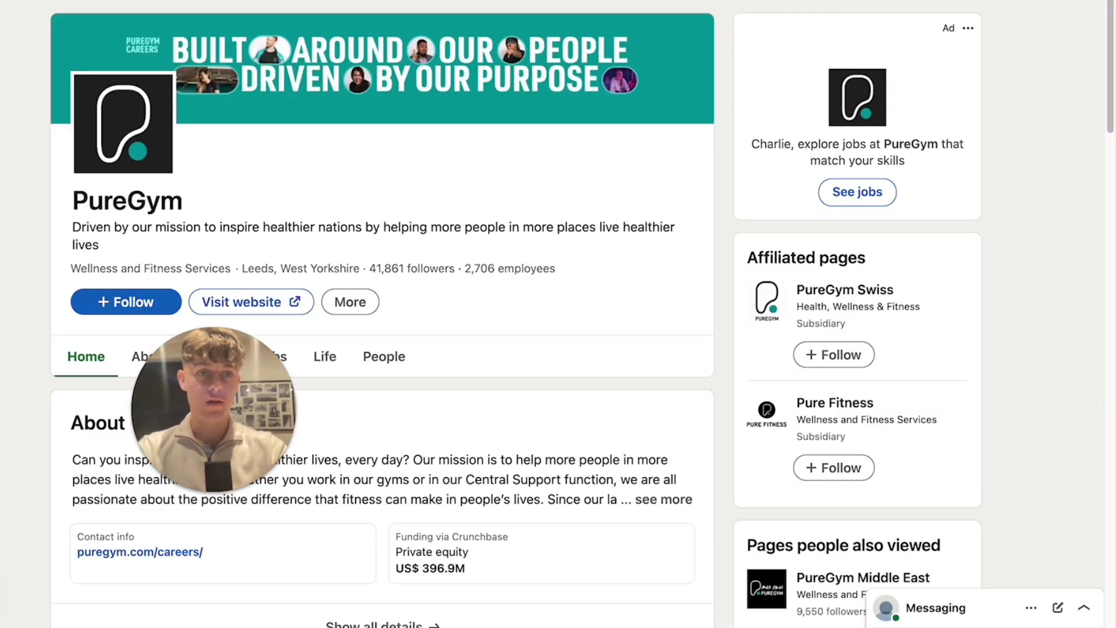
- Create a new Bardeen playbook from the PureGym LinkedIn page and add a "Scrape data on active tab" action
key("alt+b")
left_click(907, 573)
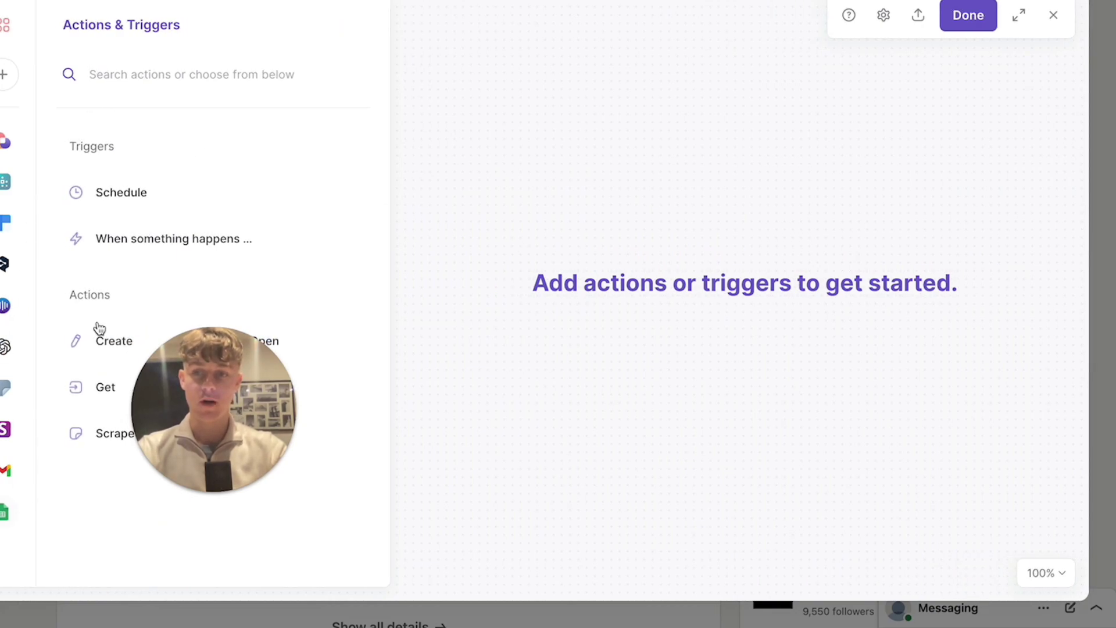
left_click(108, 438)
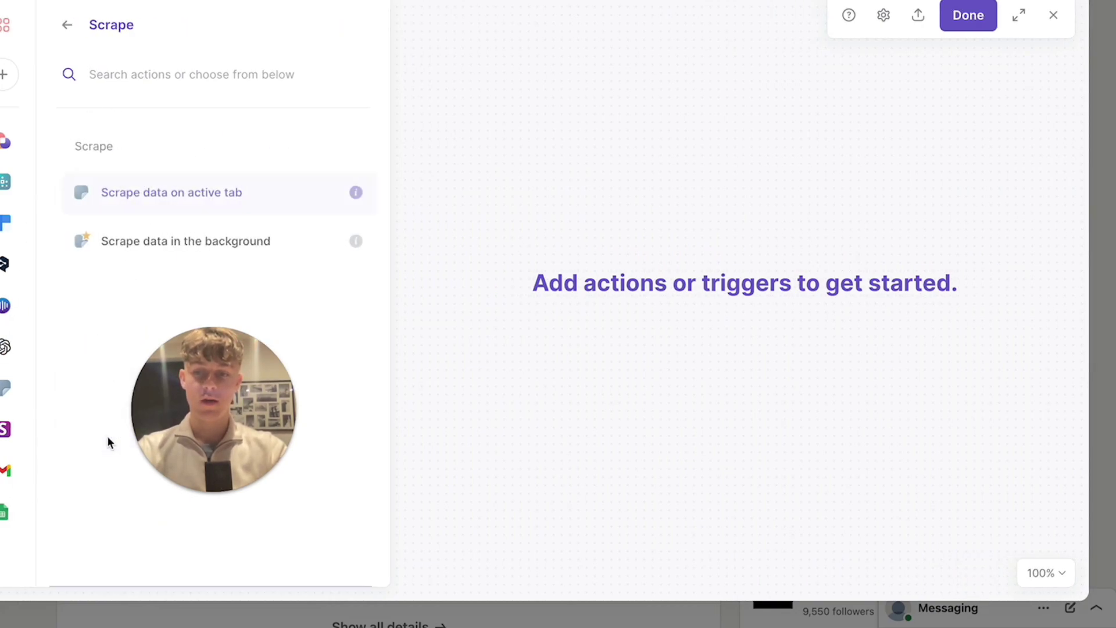
left_click(135, 194)
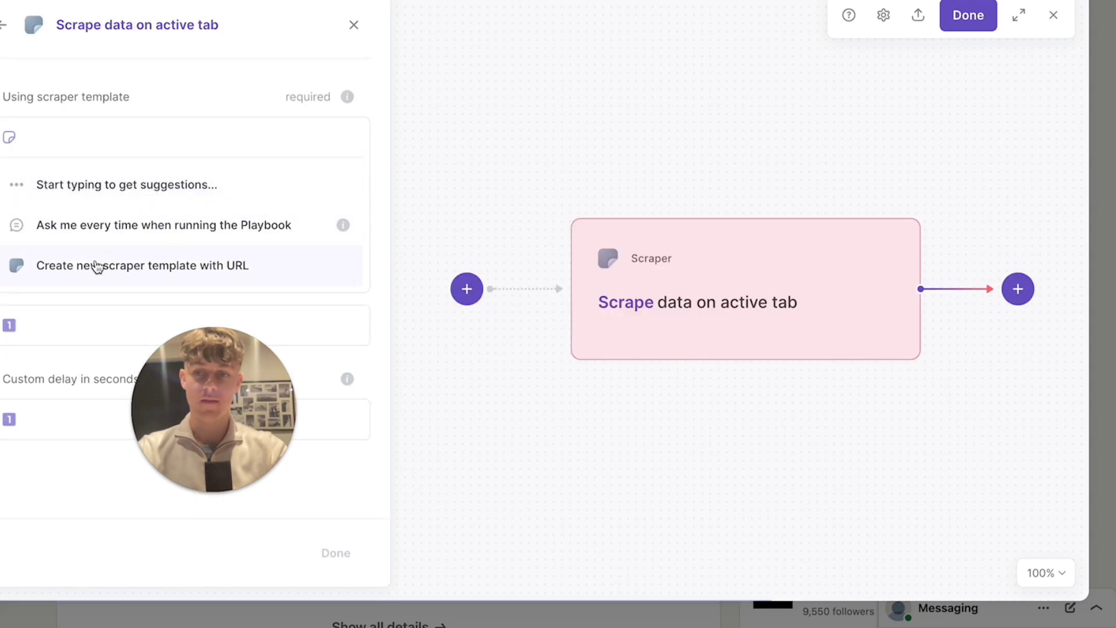
- Set the scrape action's template to "LinkedIn profile (by Bardeen)" and finish the action
scroll(97, 266, "down", 5)
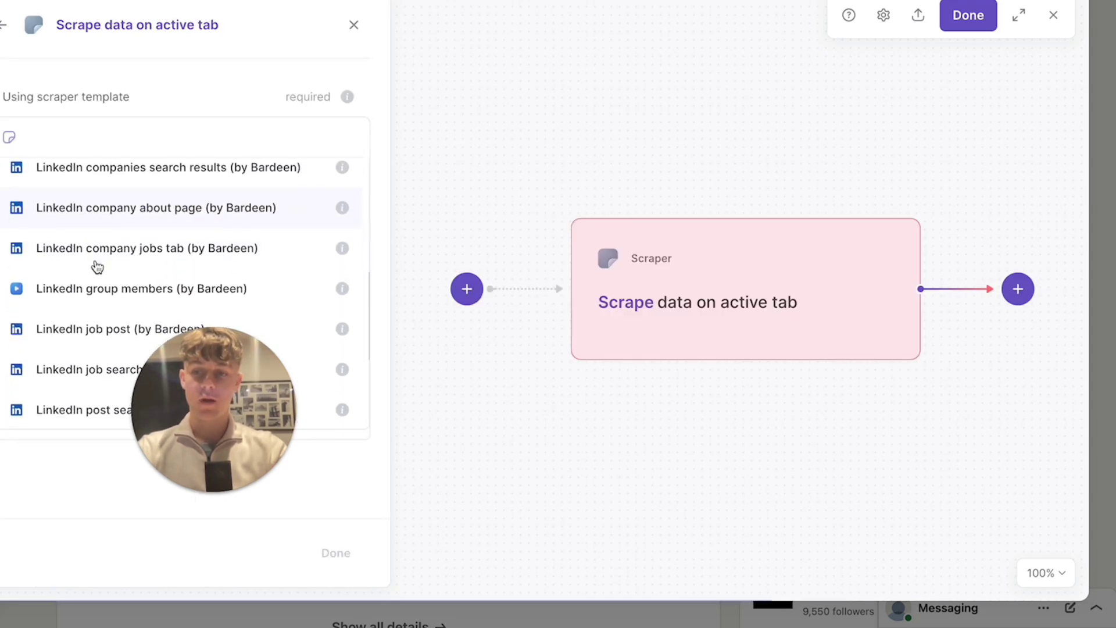
scroll(97, 266, "down", 3)
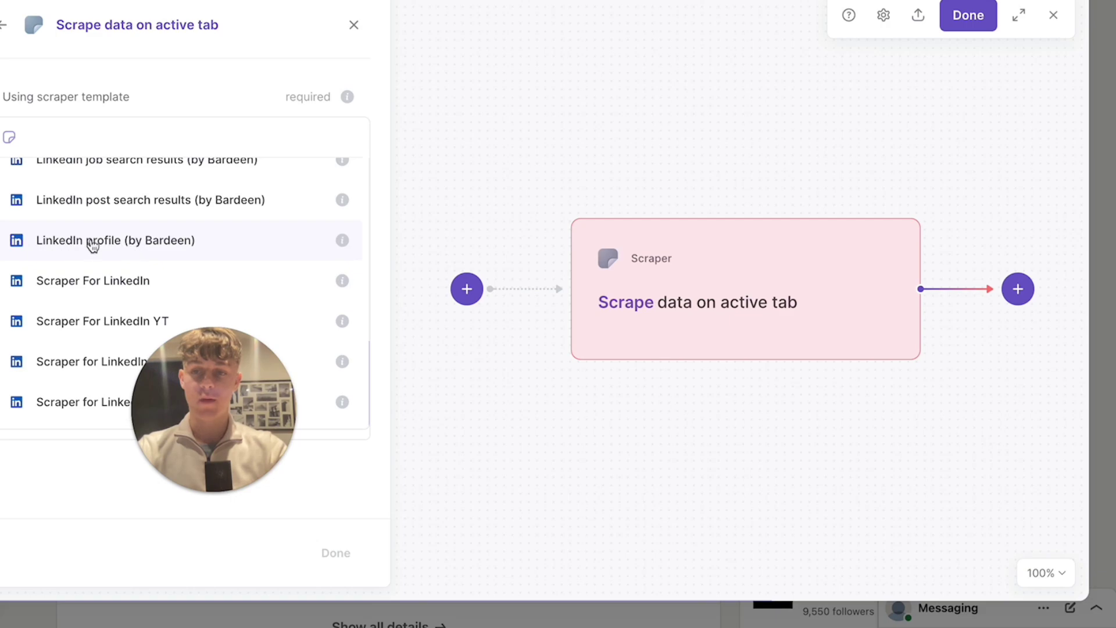
left_click(112, 243)
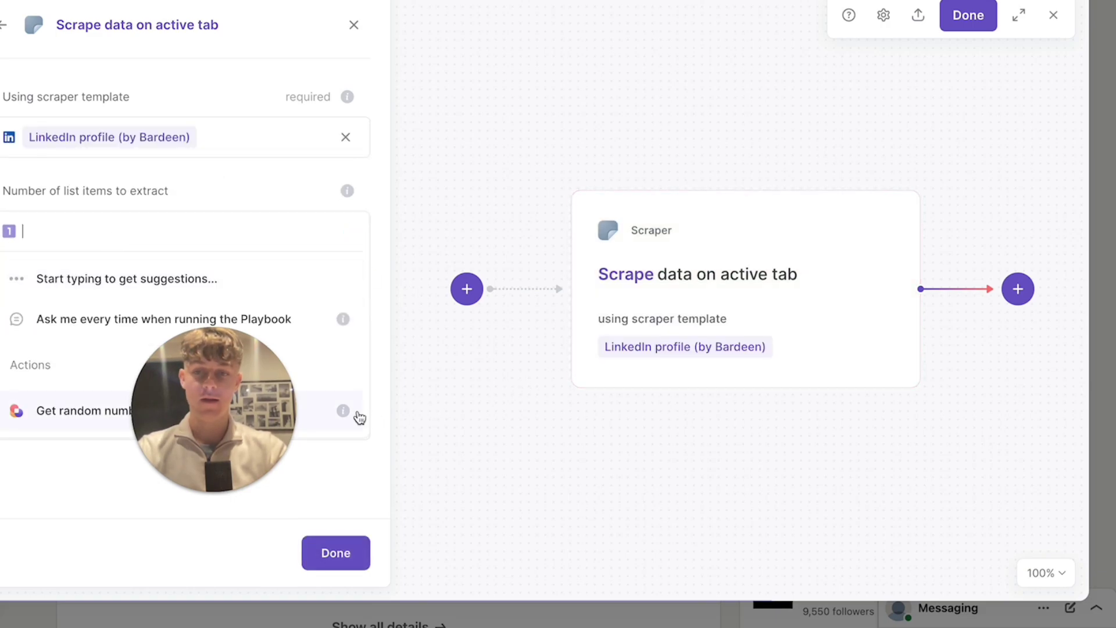
left_click(336, 553)
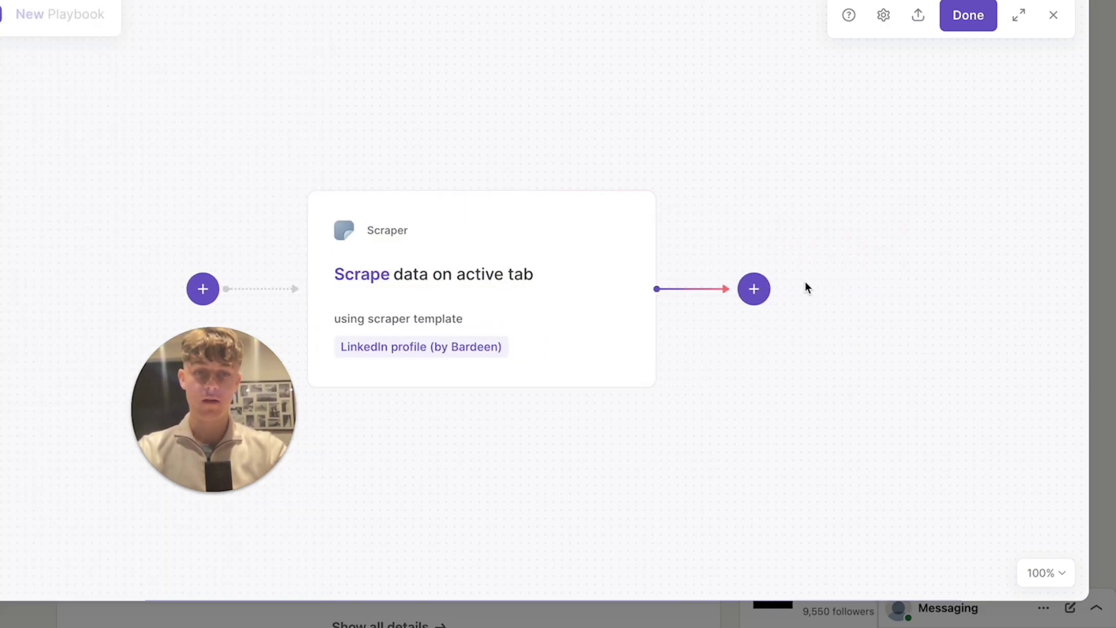
- Add an "Add rows to Google Sheet" action after the scrape action in the playbook
left_click(750, 339)
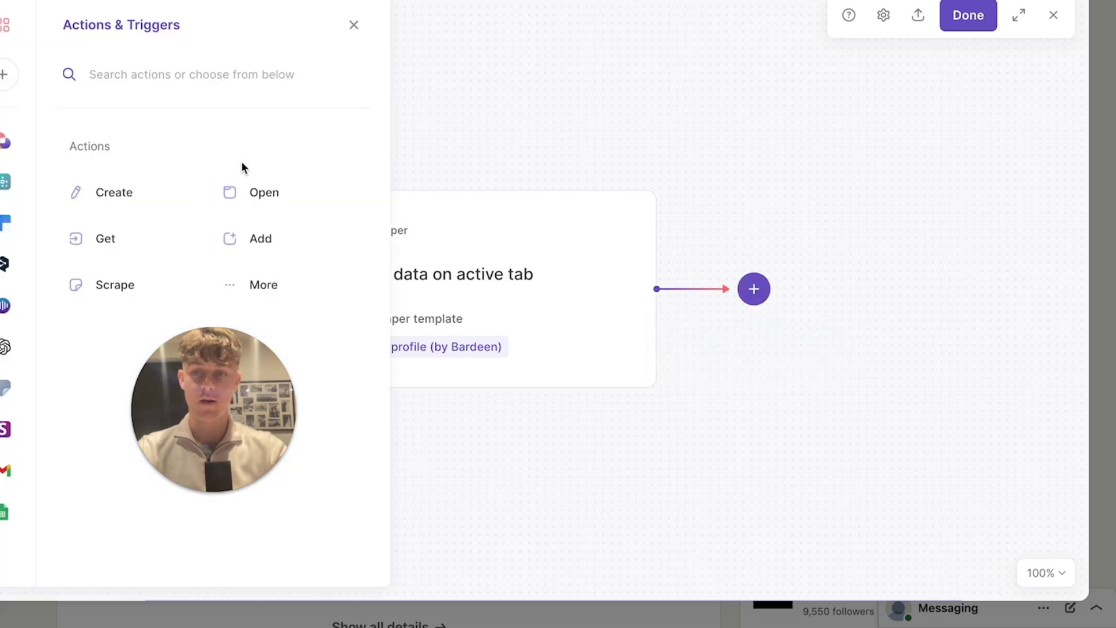
type("sheets")
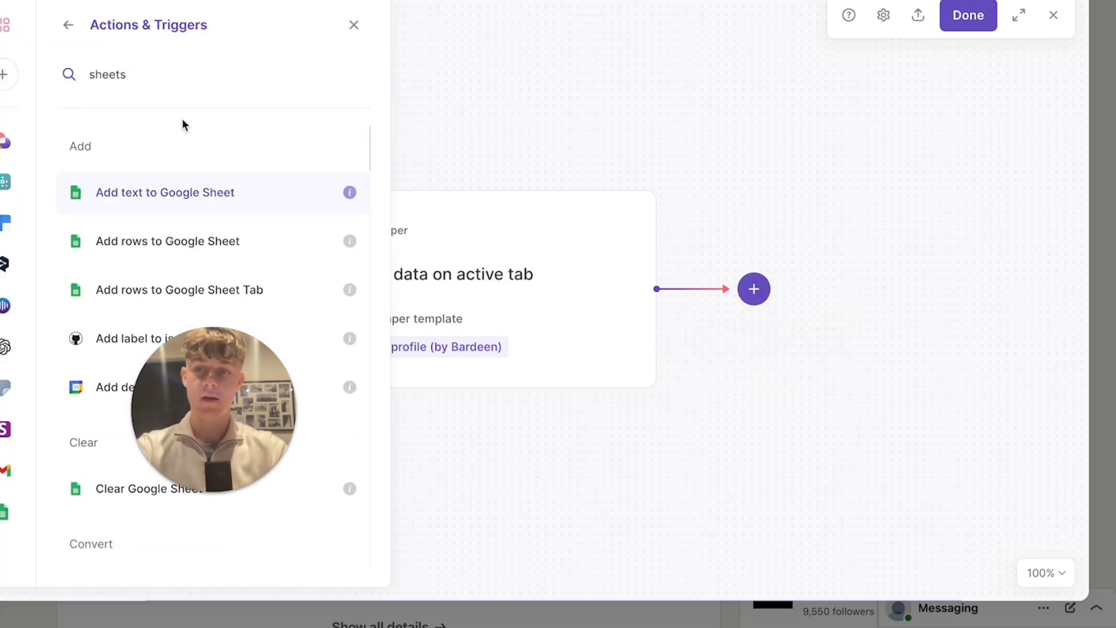
left_click(162, 242)
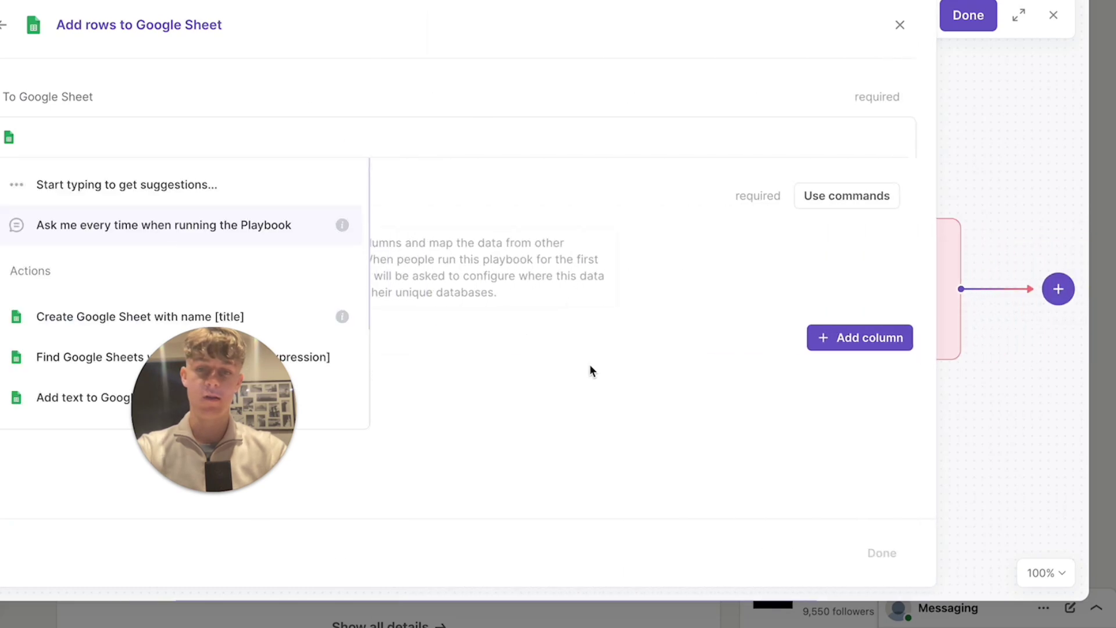
- Set the action's target to create a Google Sheet with the name "Linkedin Leads"
scroll(174, 264, "down", 5)
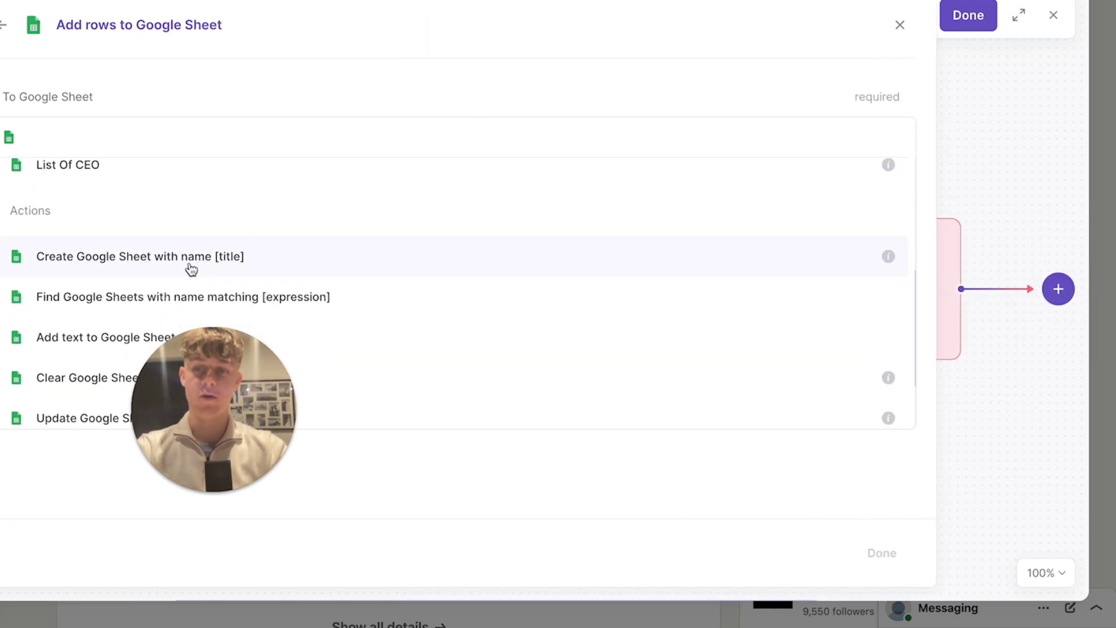
left_click(210, 260)
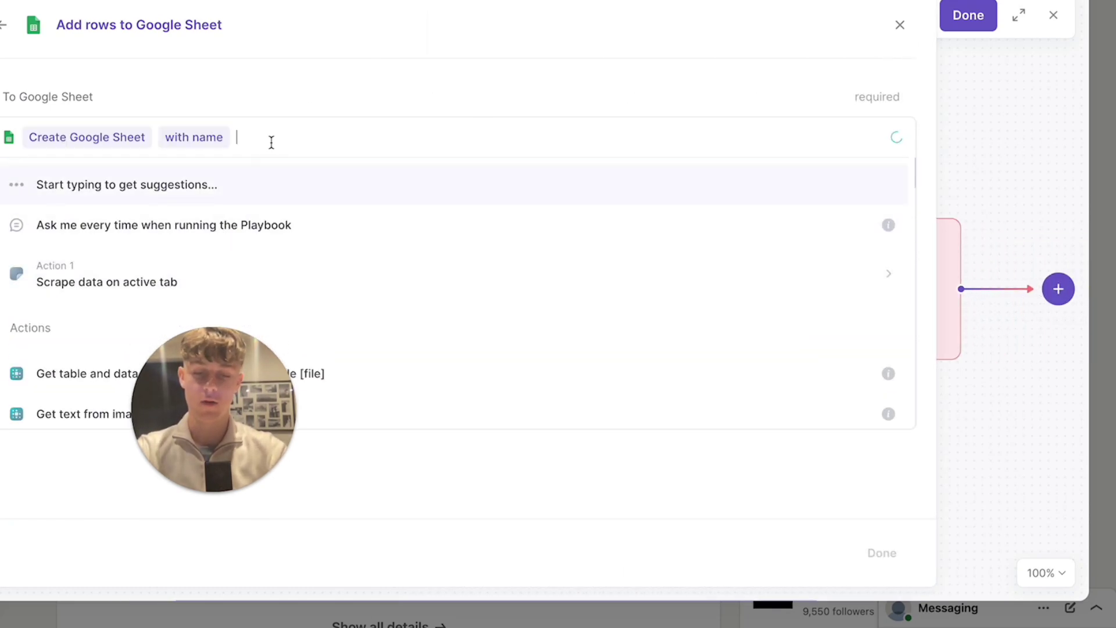
type("Linkedin ")
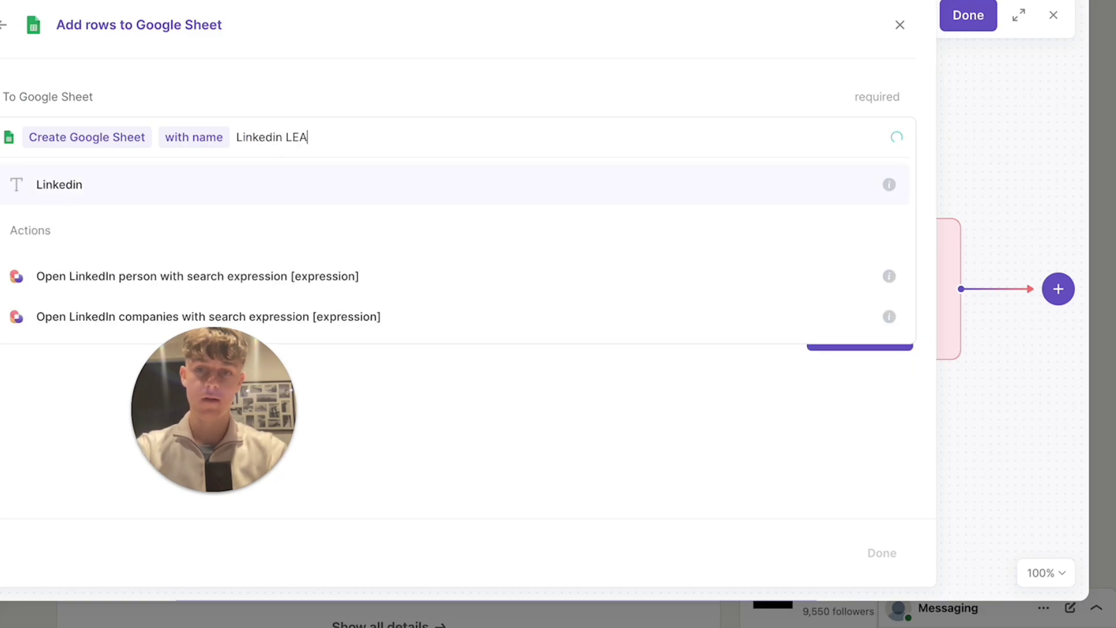
type("LEA")
key("BackSpace")
key("BackSpace")
type("eads")
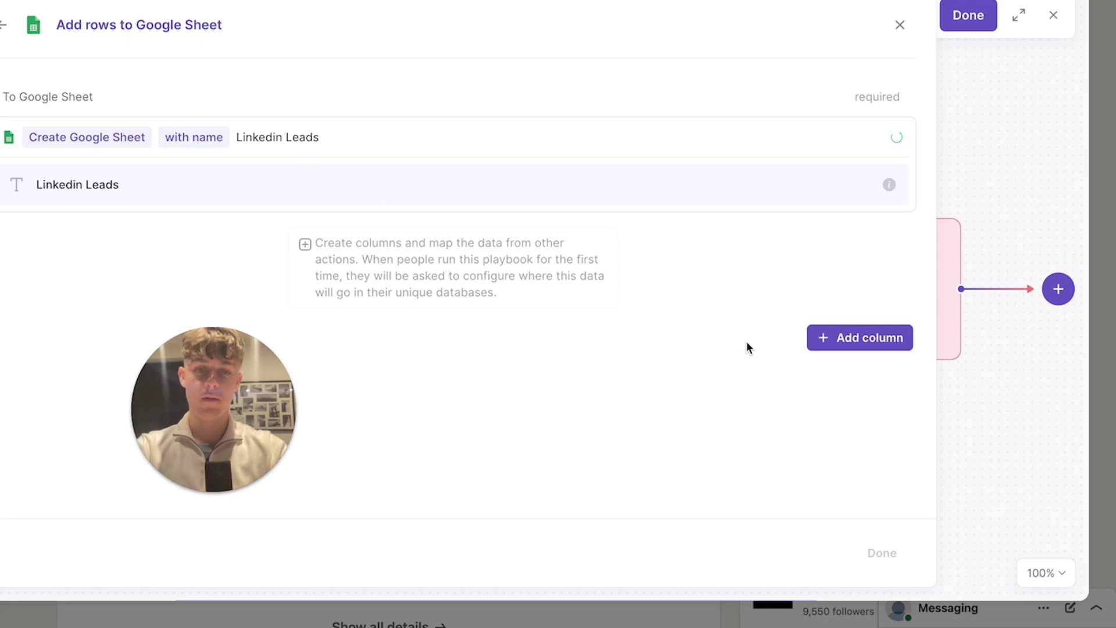
key("Return")
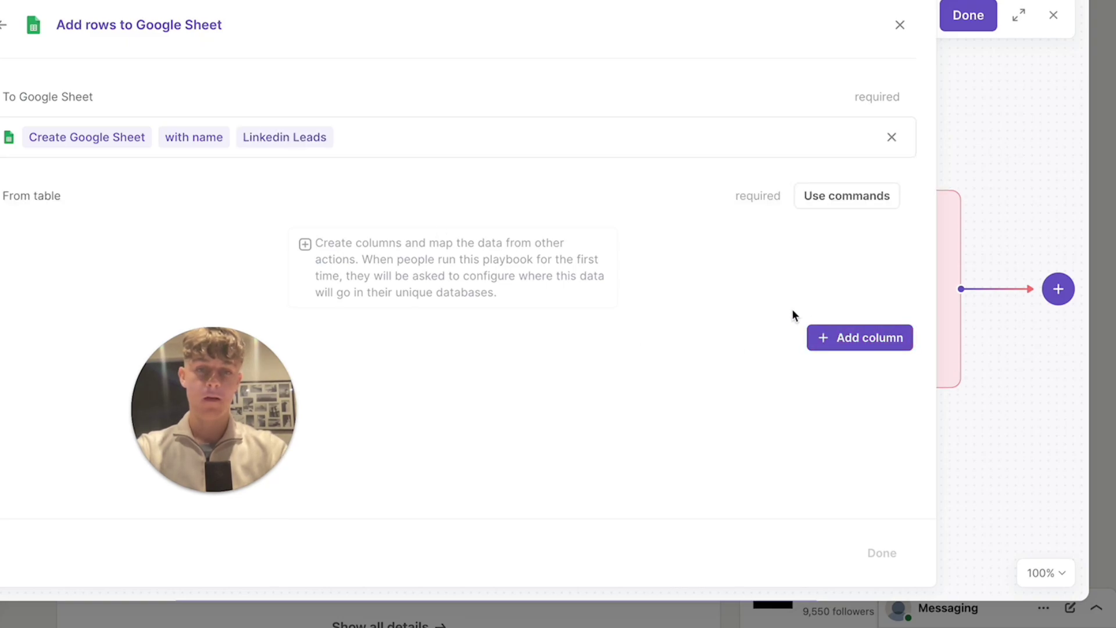
- Add a column named "LEADS" with the URL type to the action's source table
left_click(837, 337)
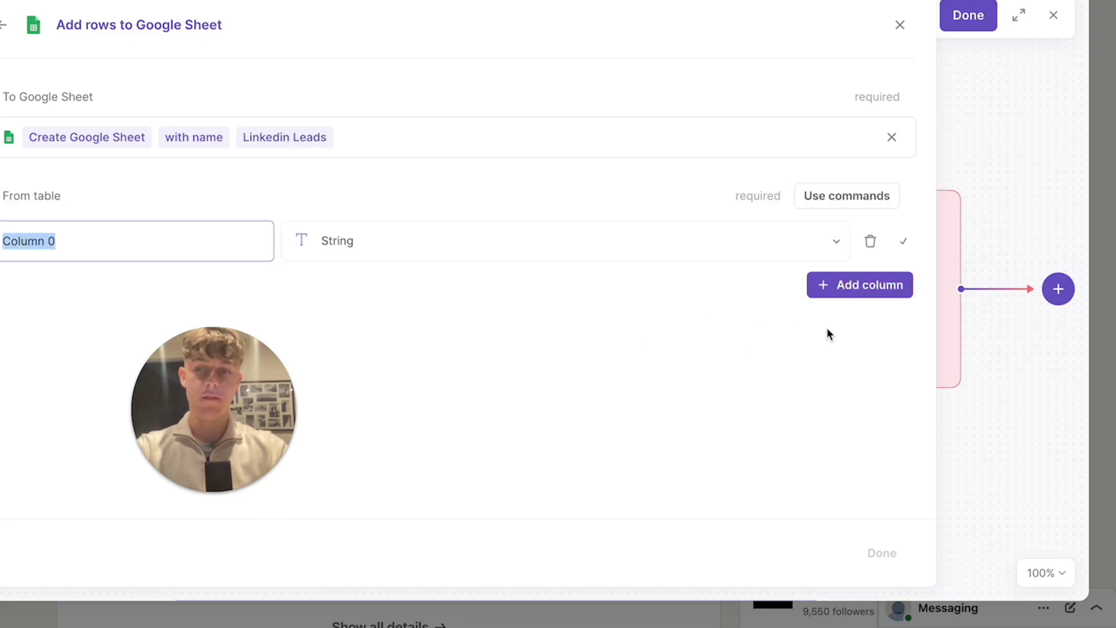
type("L")
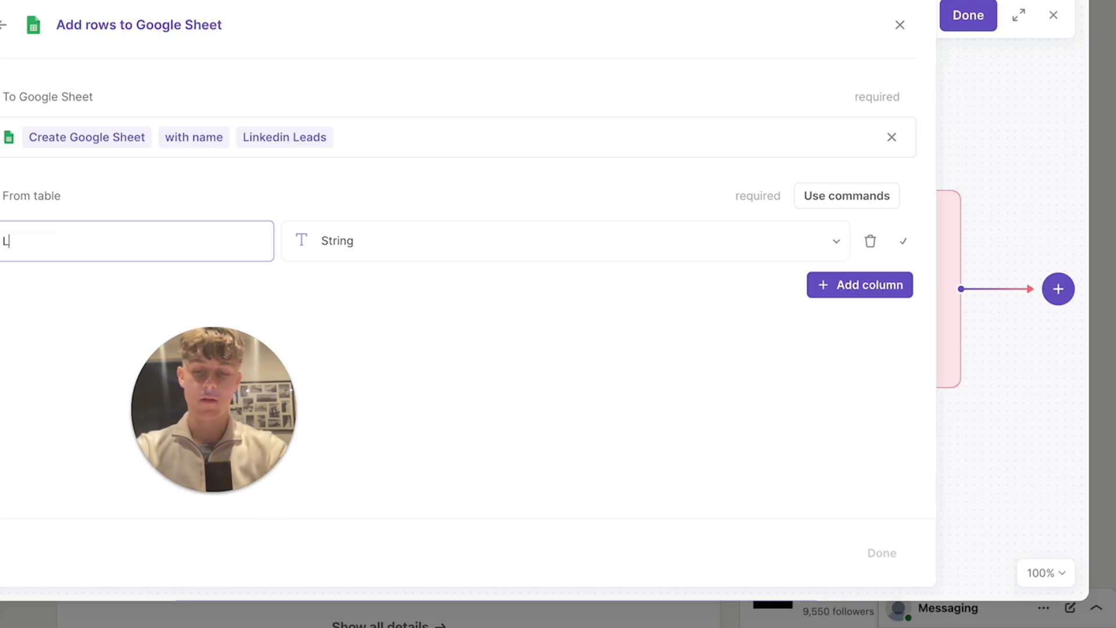
type("EADS")
left_click(604, 250)
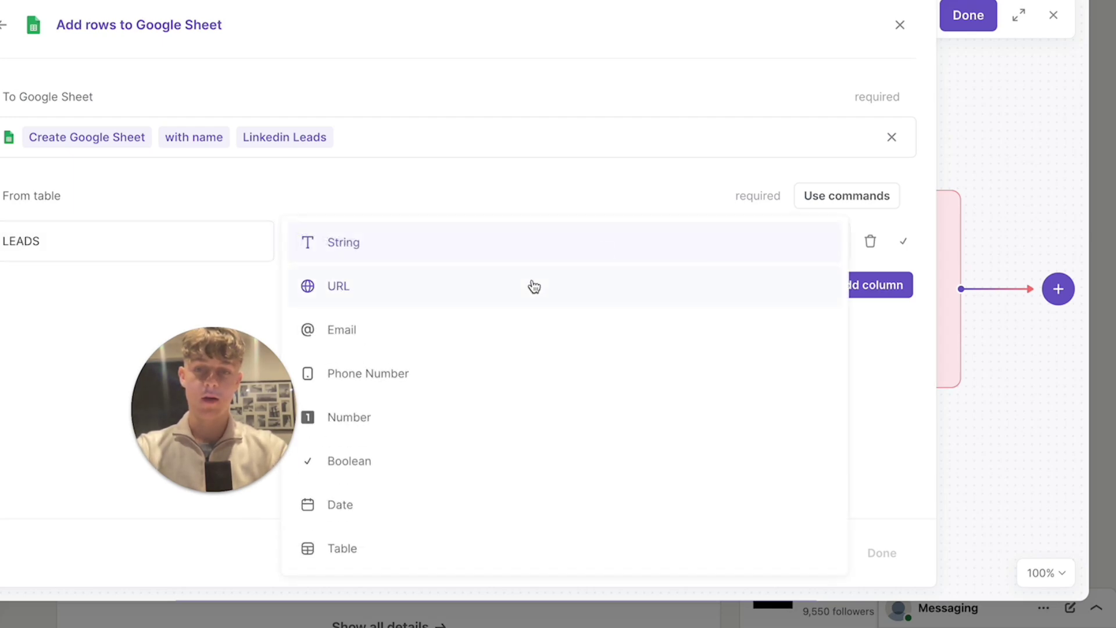
left_click(531, 284)
- Leave the playbook naming dialog and close the playbook editor to return to the PureGym page
left_click(968, 15)
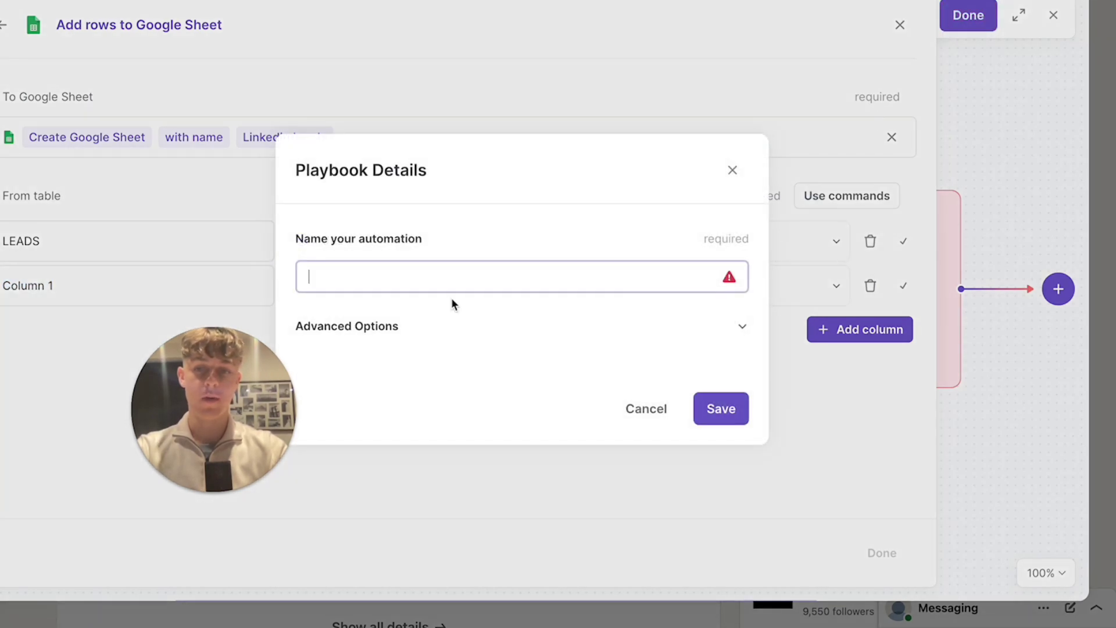
left_click(906, 33)
left_click(901, 27)
left_click(1053, 17)
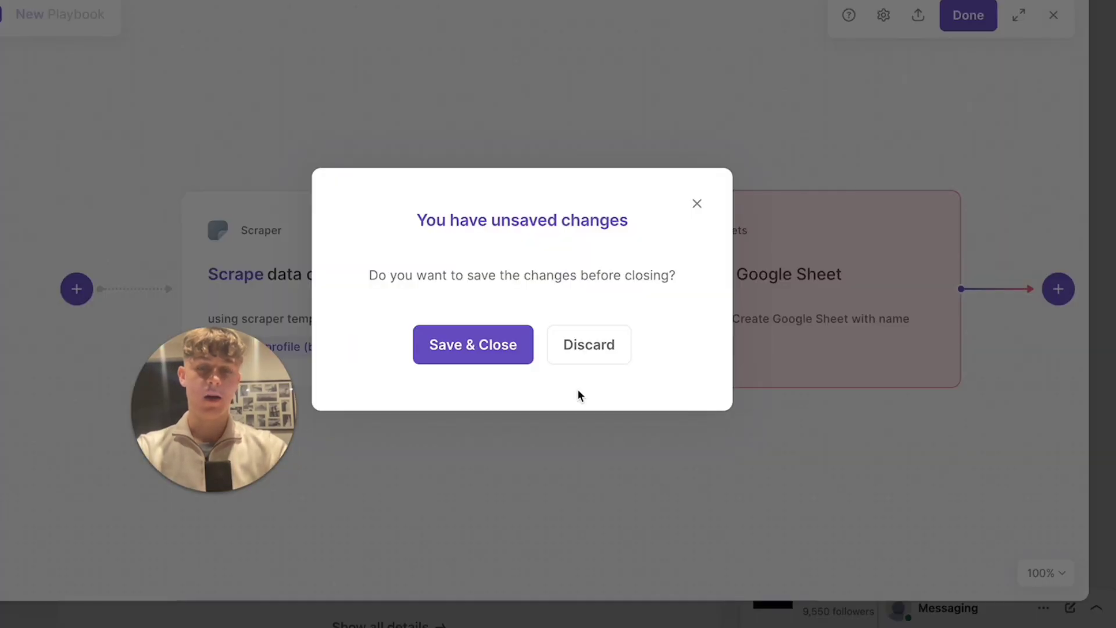
left_click(514, 360)
left_click(375, 244)
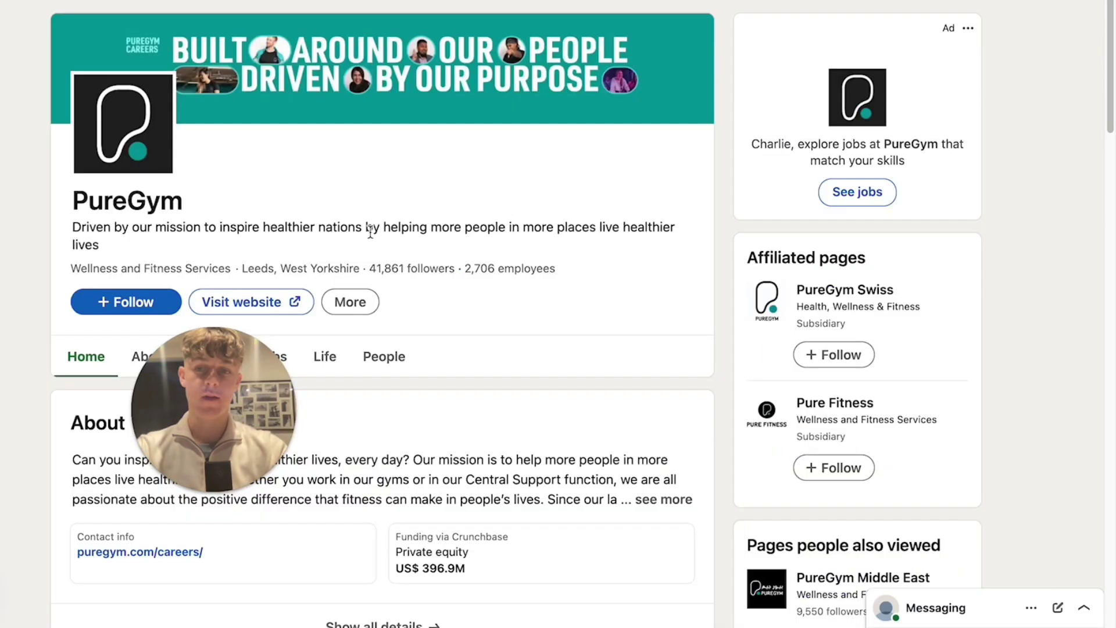
- Open The Gym Group's LinkedIn page from the pages people also viewed
scroll(264, 240, "down", 3)
scroll(742, 328, "down", 1)
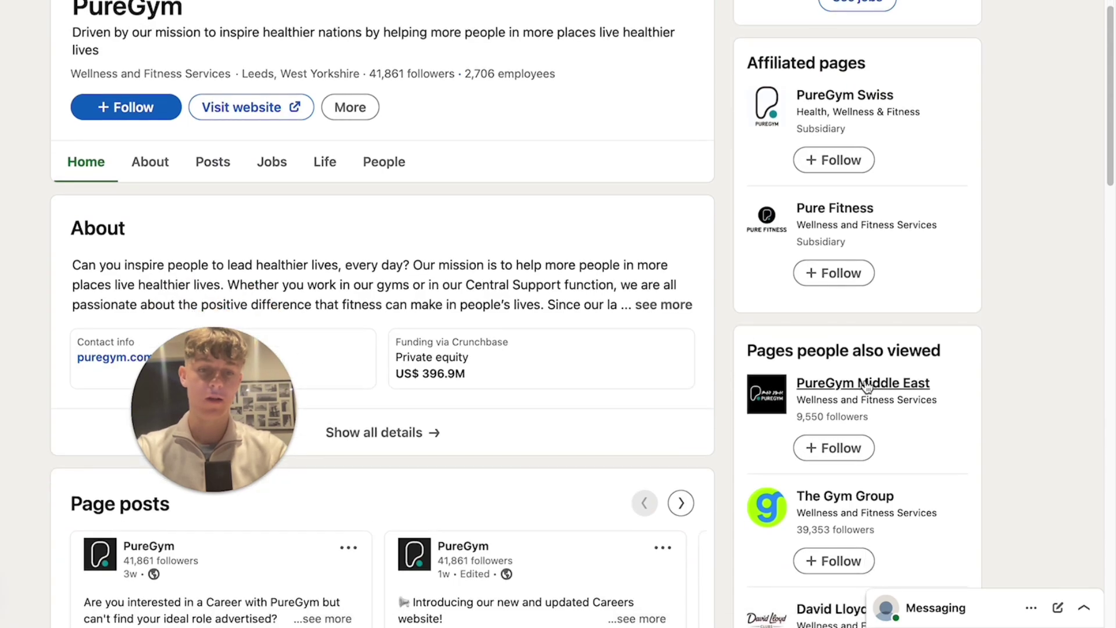
scroll(778, 484, "down", 2)
left_click(839, 406)
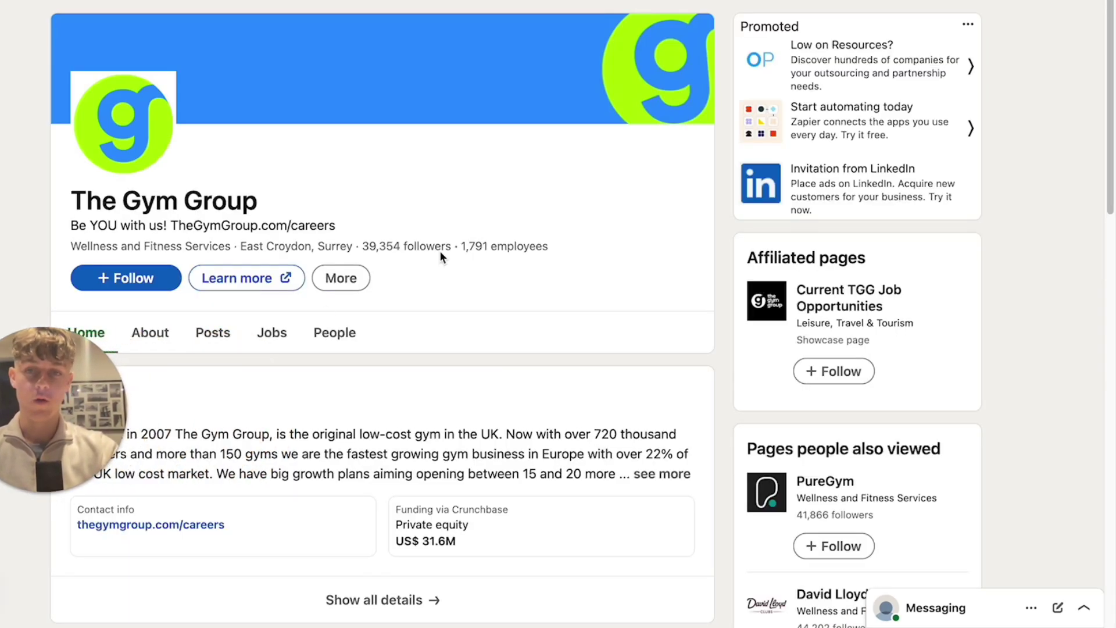
- Browse the saved playbooks in Bardeen while on The Gym Group's page
key("alt+b")
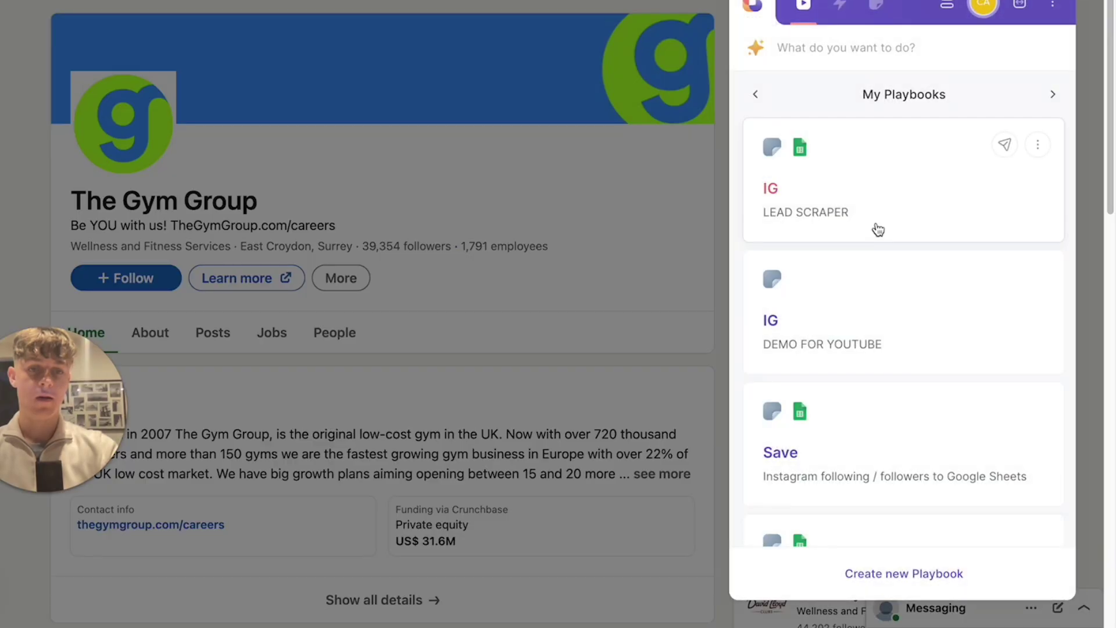
scroll(875, 279, "down", 2)
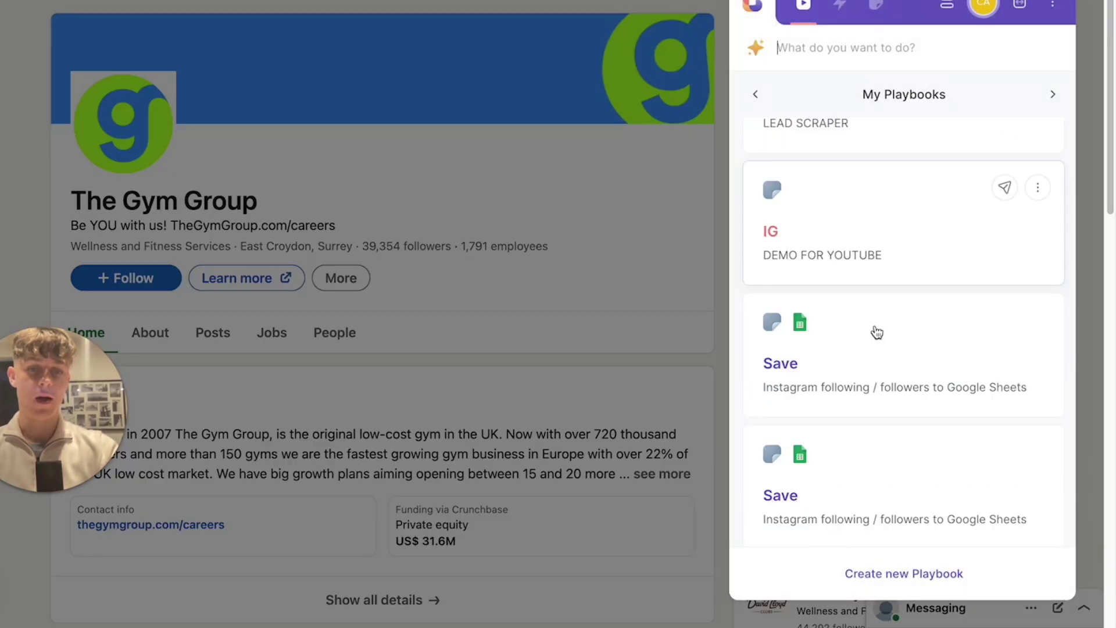
left_click(602, 287)
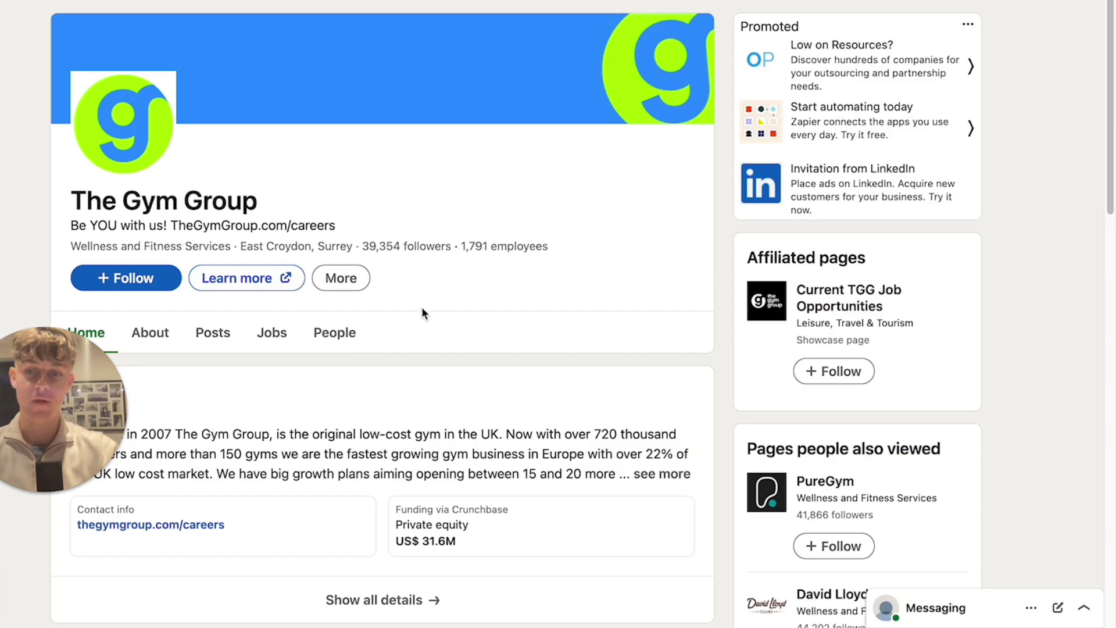
- Examine The Gym Group's LinkedIn page, including its company description, job openings and insights
scroll(421, 307, "down", 1)
left_click_drag(221, 401, 306, 401)
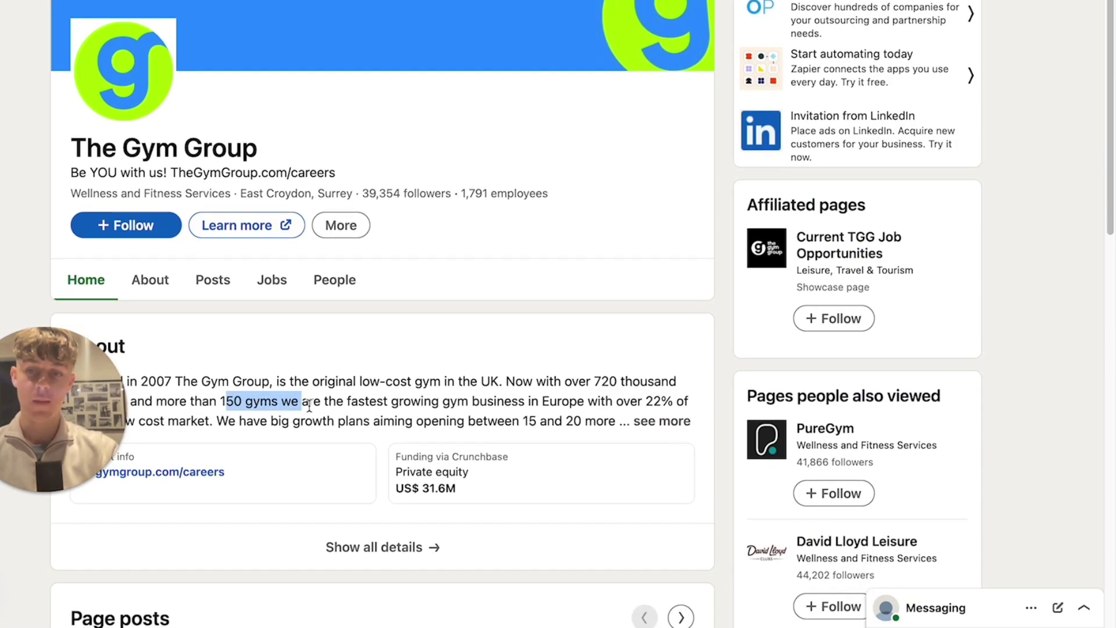
left_click(322, 438)
scroll(323, 438, "down", 10)
scroll(321, 443, "down", 5)
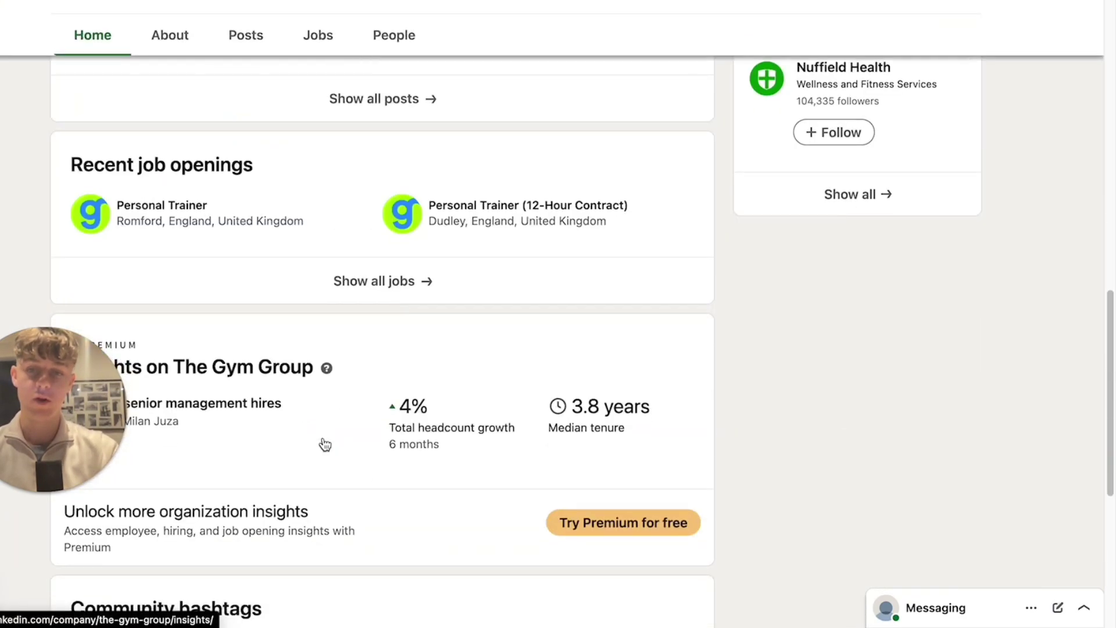
scroll(321, 442, "up", 15)
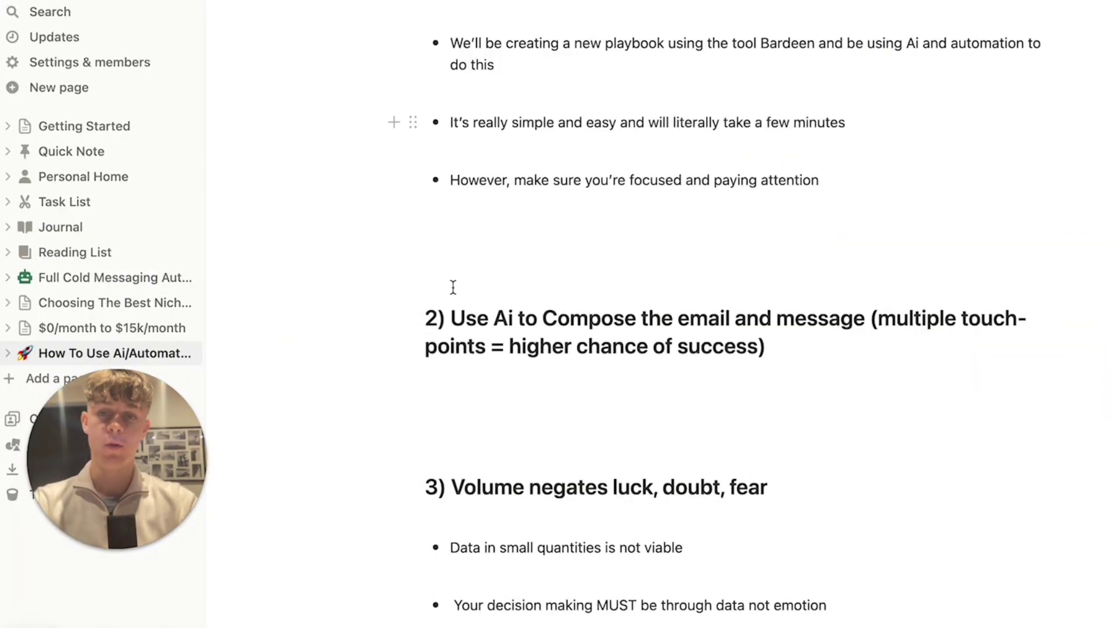
- In the Notion outline, add the bullet "Murgaa or Jittbit which are both macro recorders" under the Ai email and message heading
scroll(604, 537, "down", 2)
left_click(660, 226)
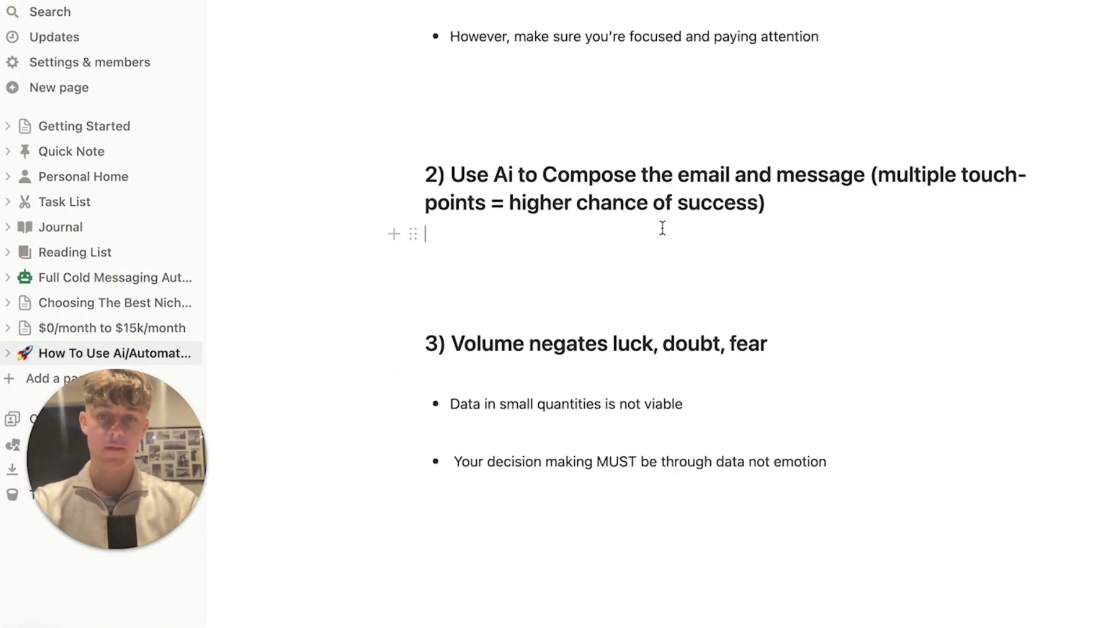
key("Return")
type("- Mur")
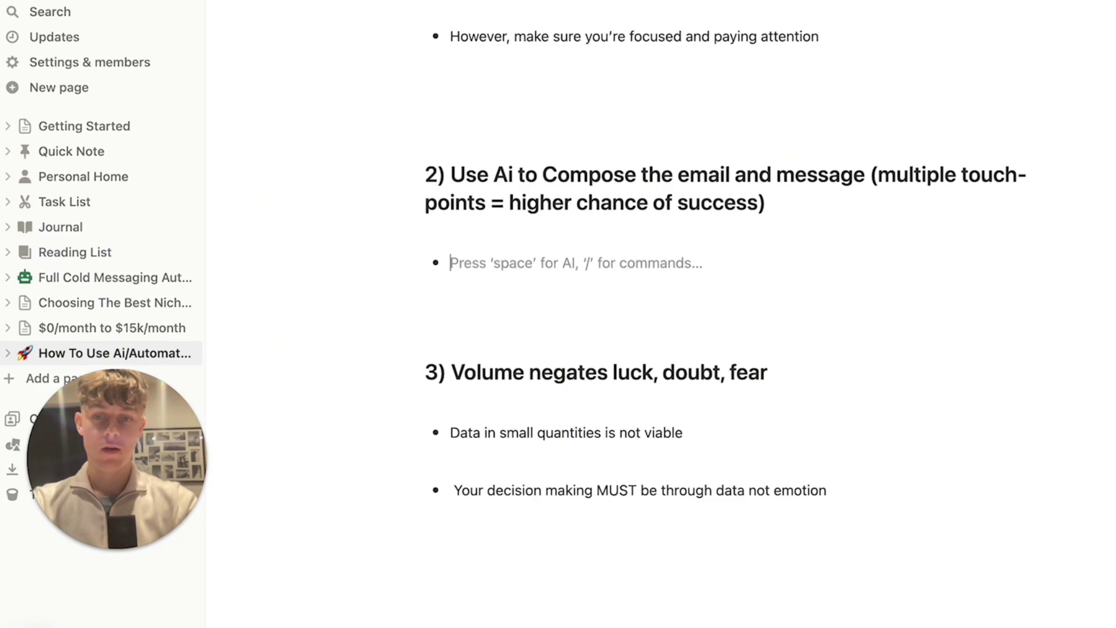
type("gaa")
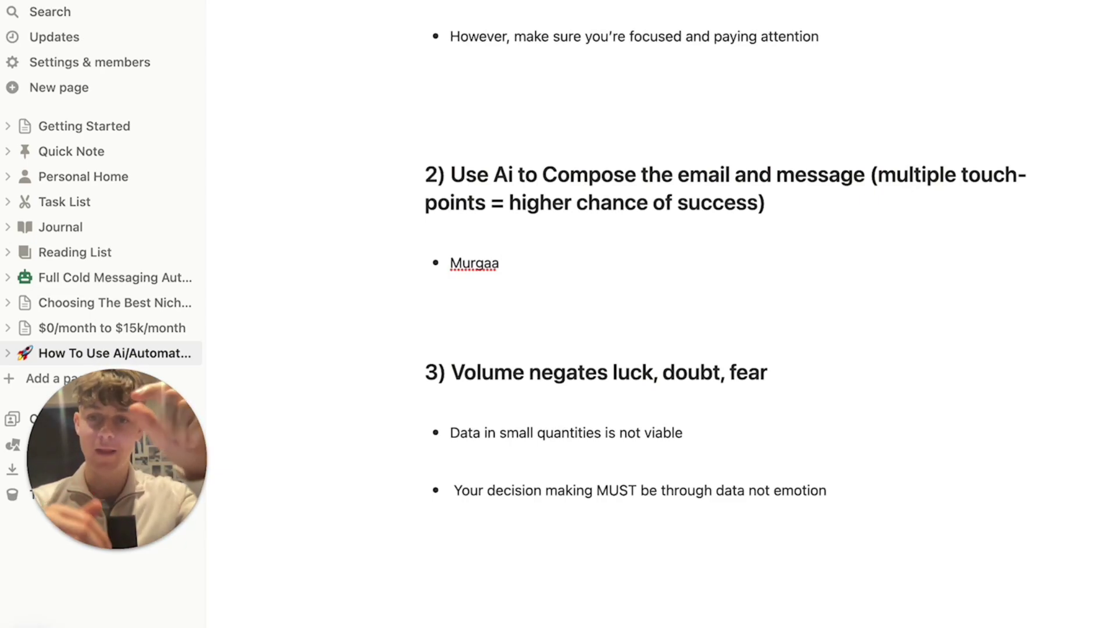
type("or ")
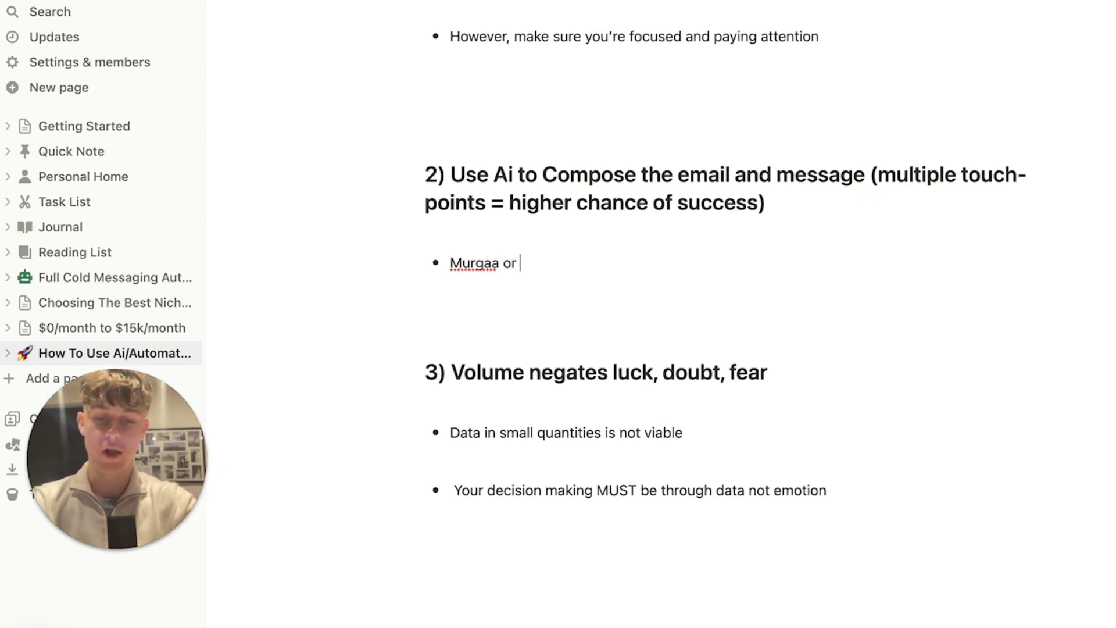
type("Jittbit ")
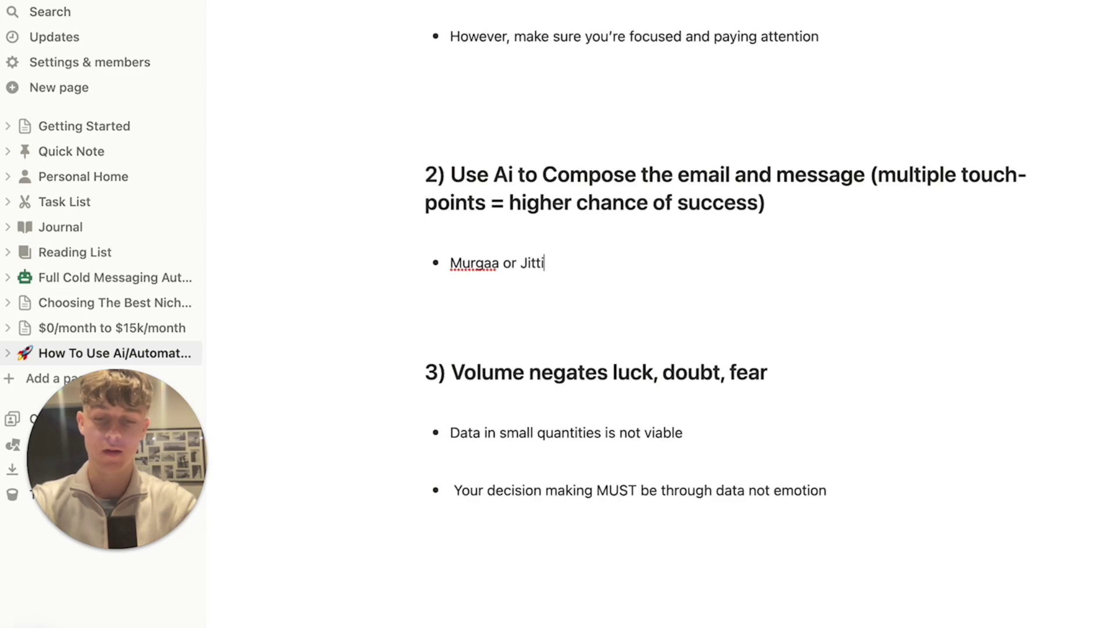
type("which a")
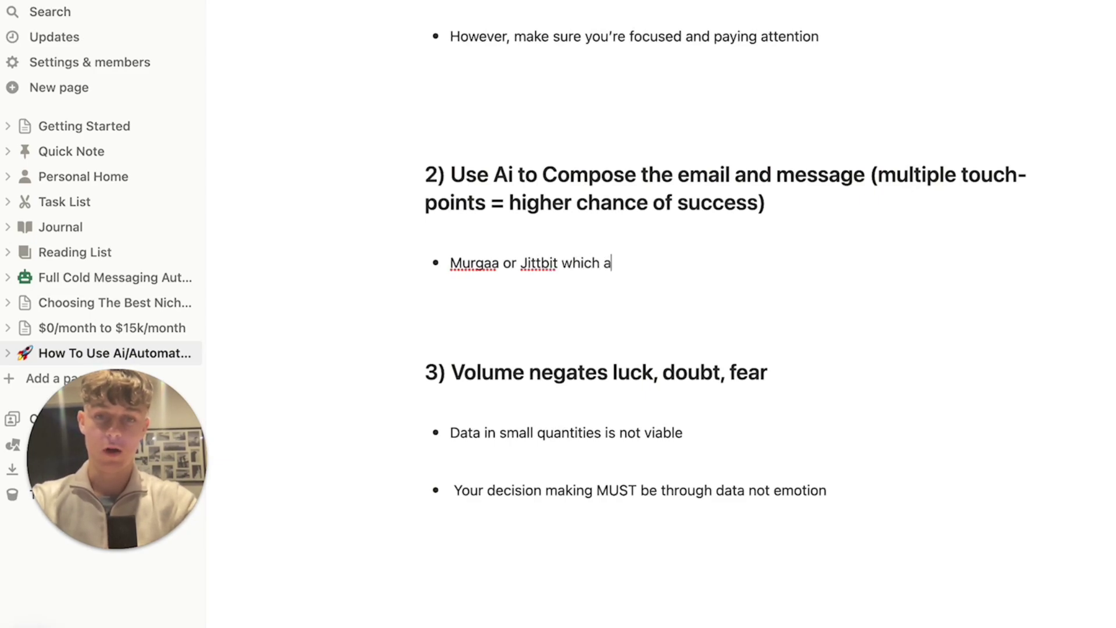
type("re both macro")
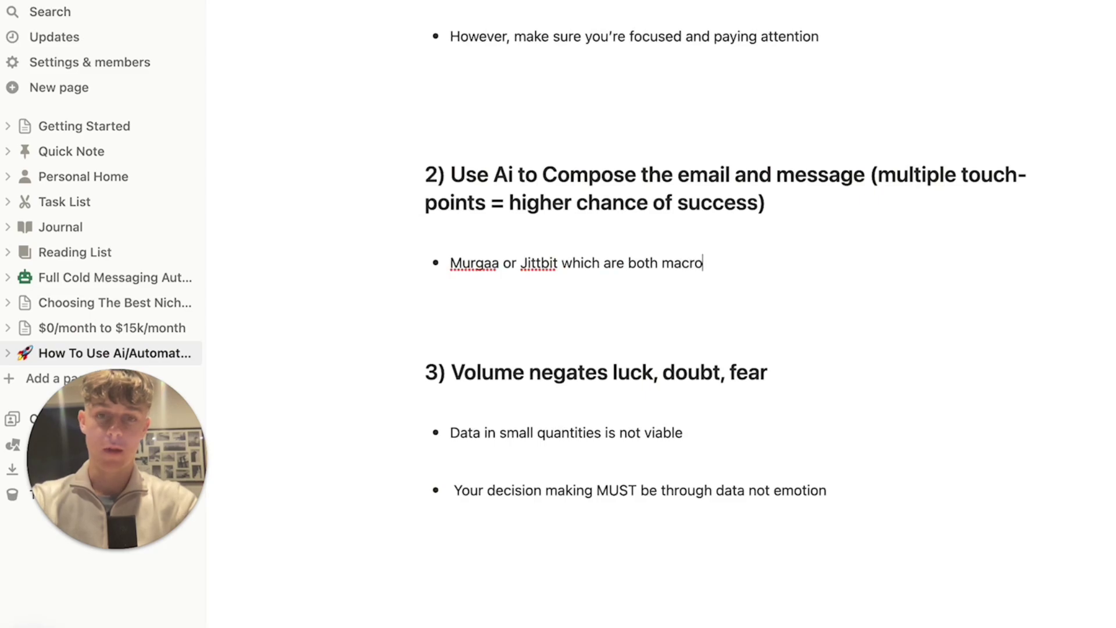
type(" recorders")
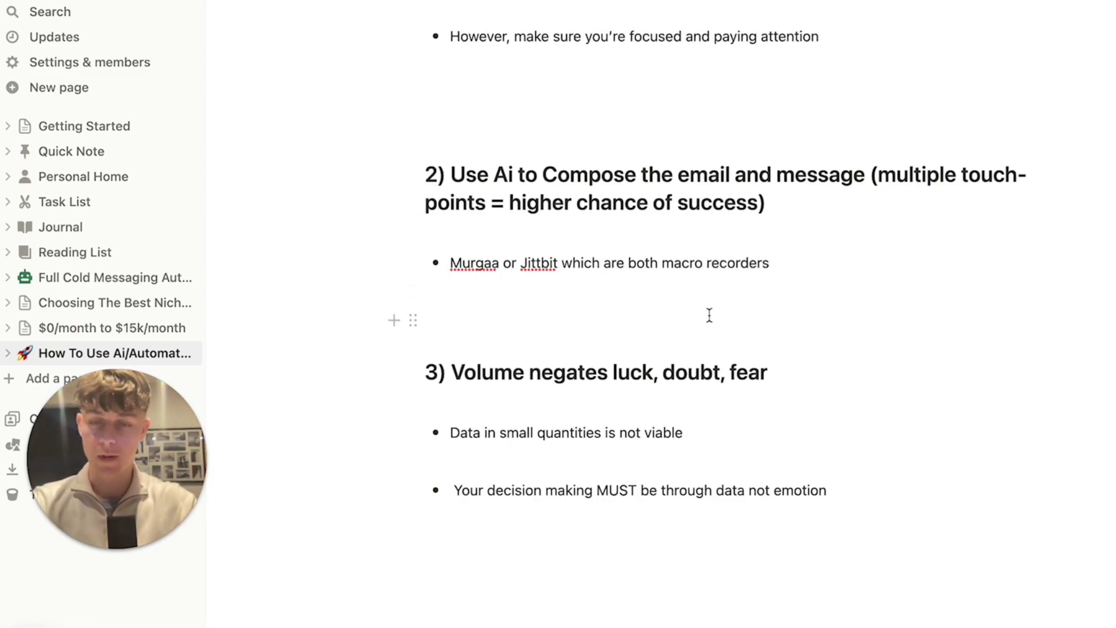
- Review the outline's macro recorder bullet and the section on volume negating luck, doubt and fear
scroll(709, 315, "down", 1)
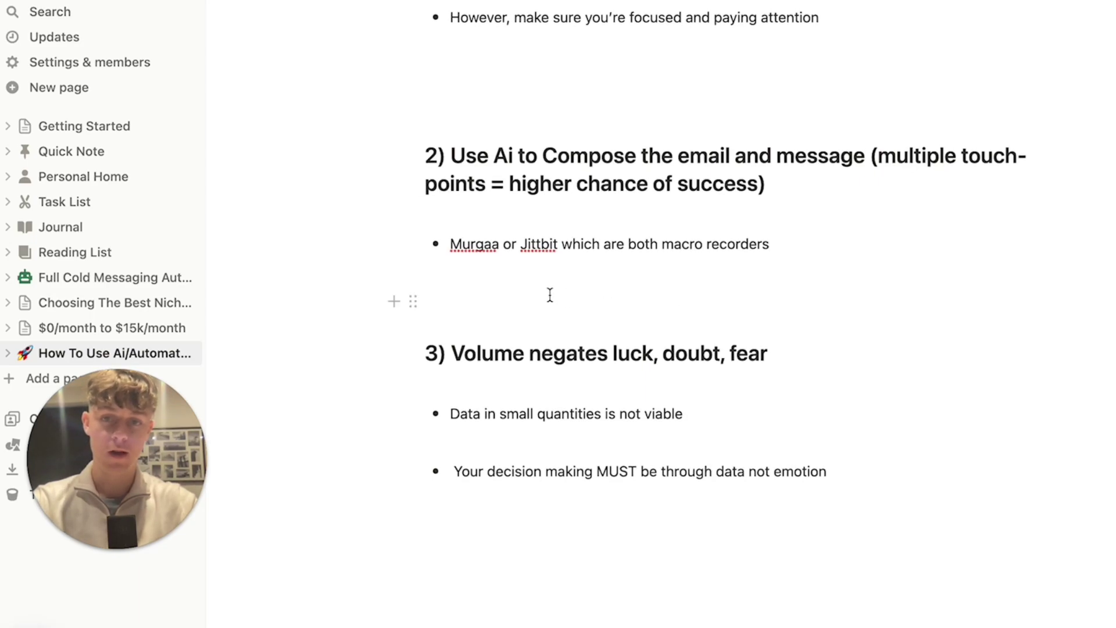
scroll(551, 297, "down", 1)
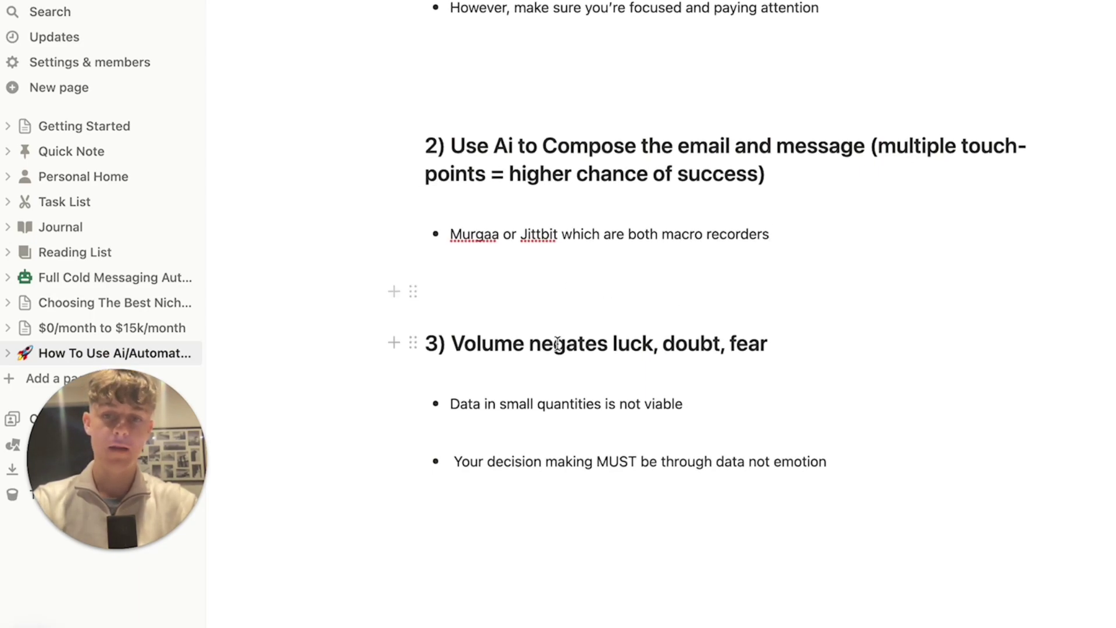
double_click(483, 345)
left_click(552, 343)
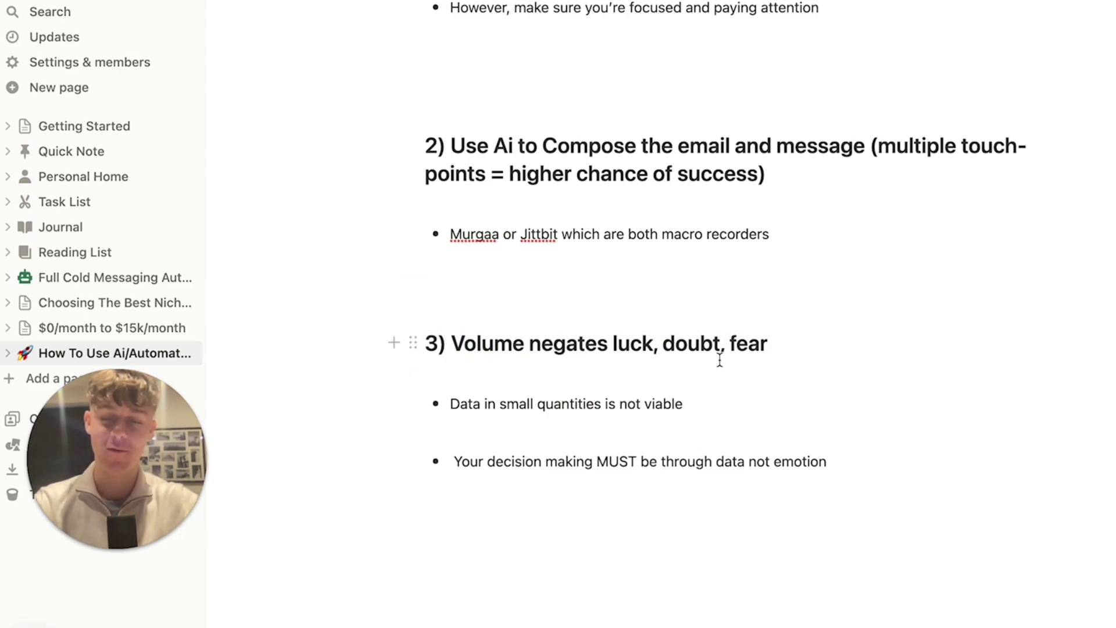
double_click(509, 345)
left_click(512, 346)
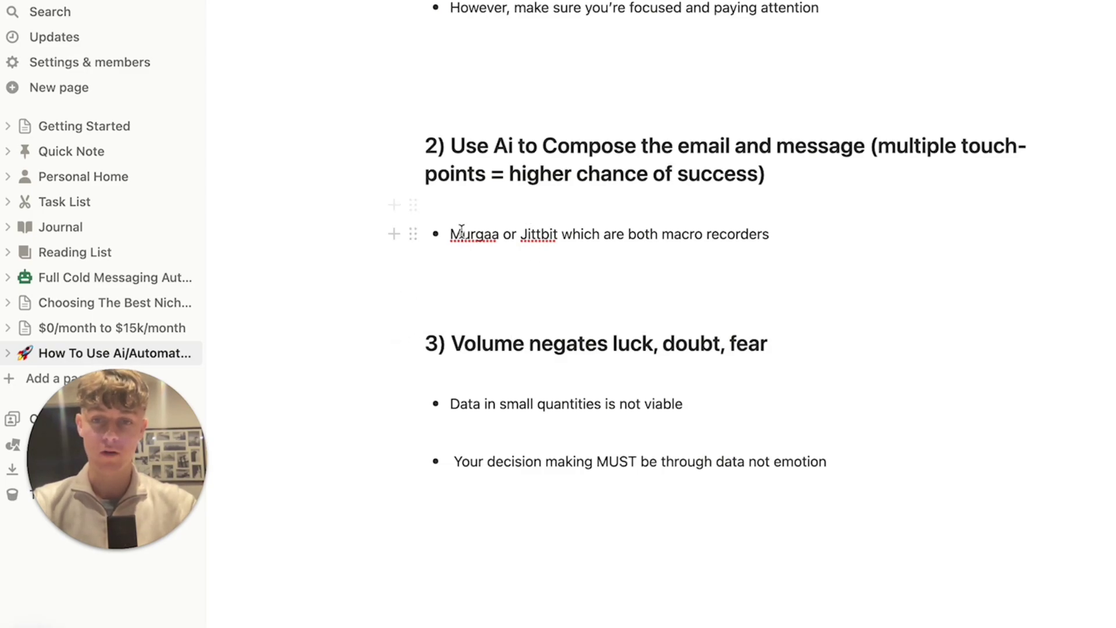
left_click(563, 232)
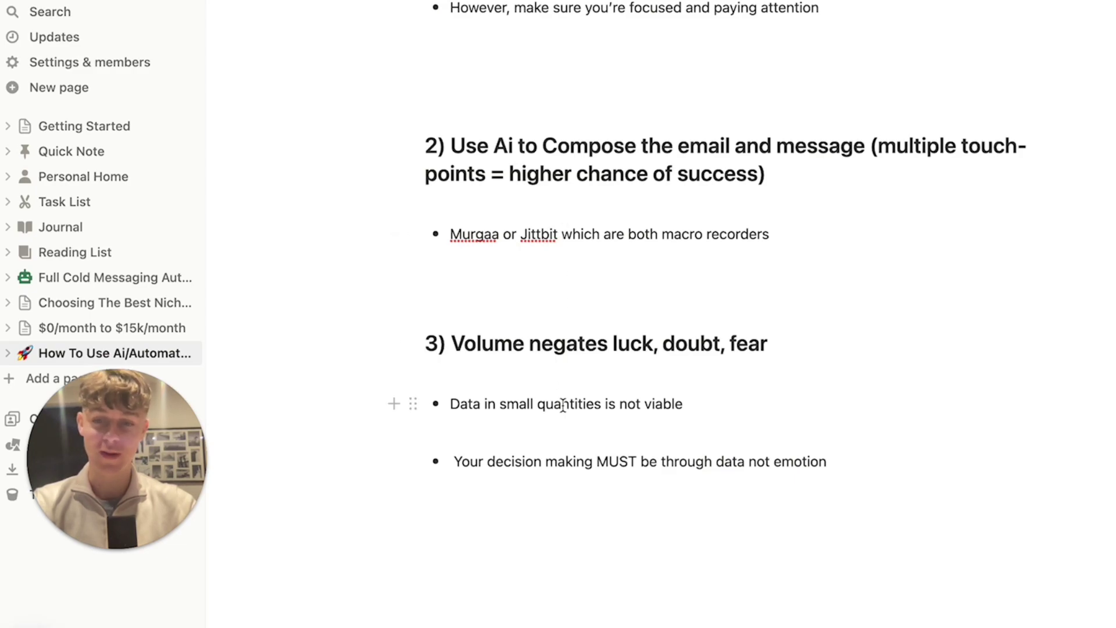
- Read the bullets about small data quantities and data-based decision making under the "Volume negates luck, doubt, fear" heading
left_click_drag(451, 404, 692, 406)
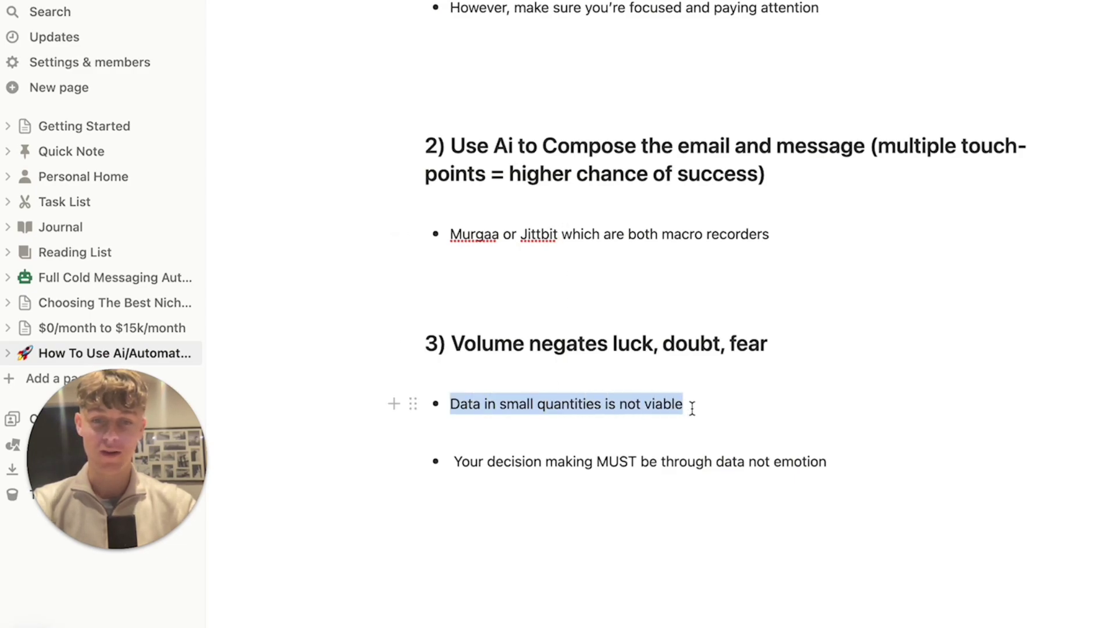
left_click(691, 407)
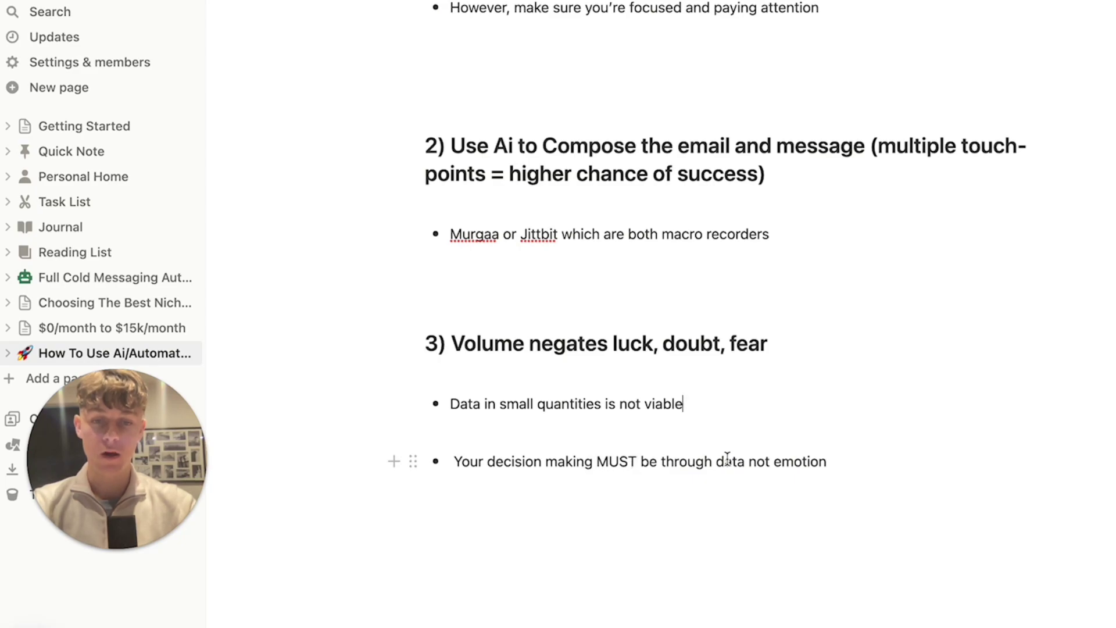
left_click_drag(731, 459, 827, 459)
left_click(827, 459)
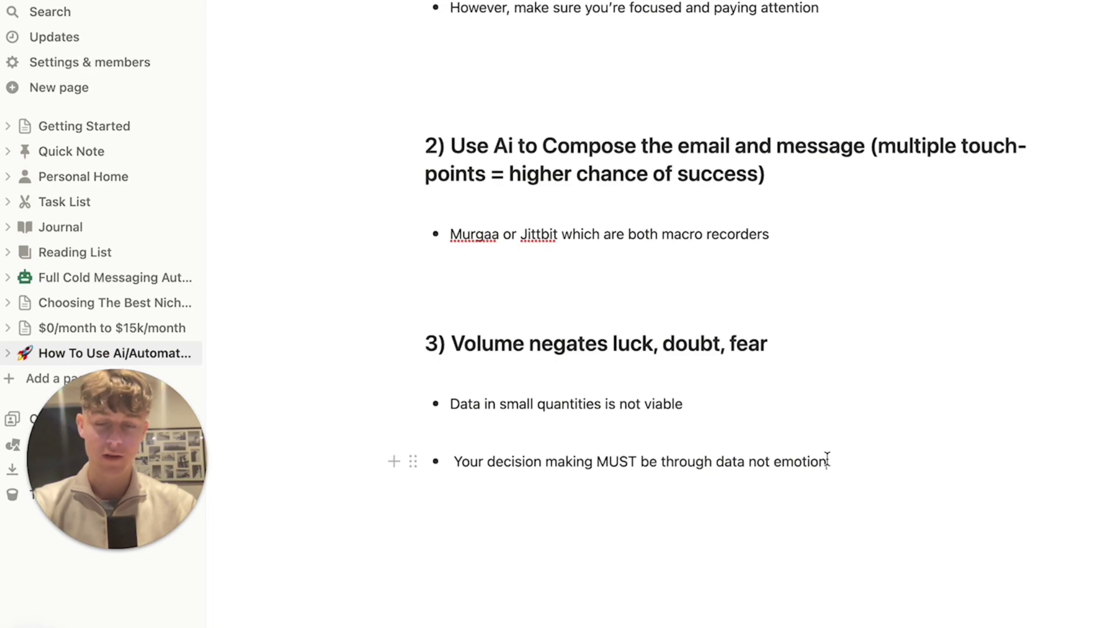
left_click_drag(827, 461, 451, 460)
left_click(451, 461)
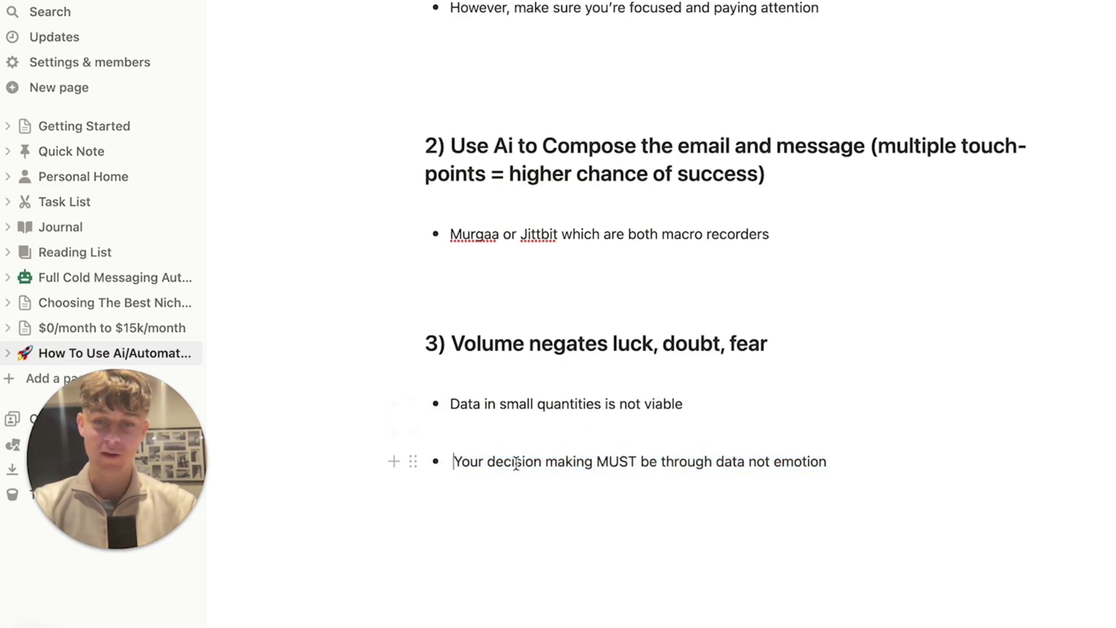
left_click_drag(515, 462, 830, 463)
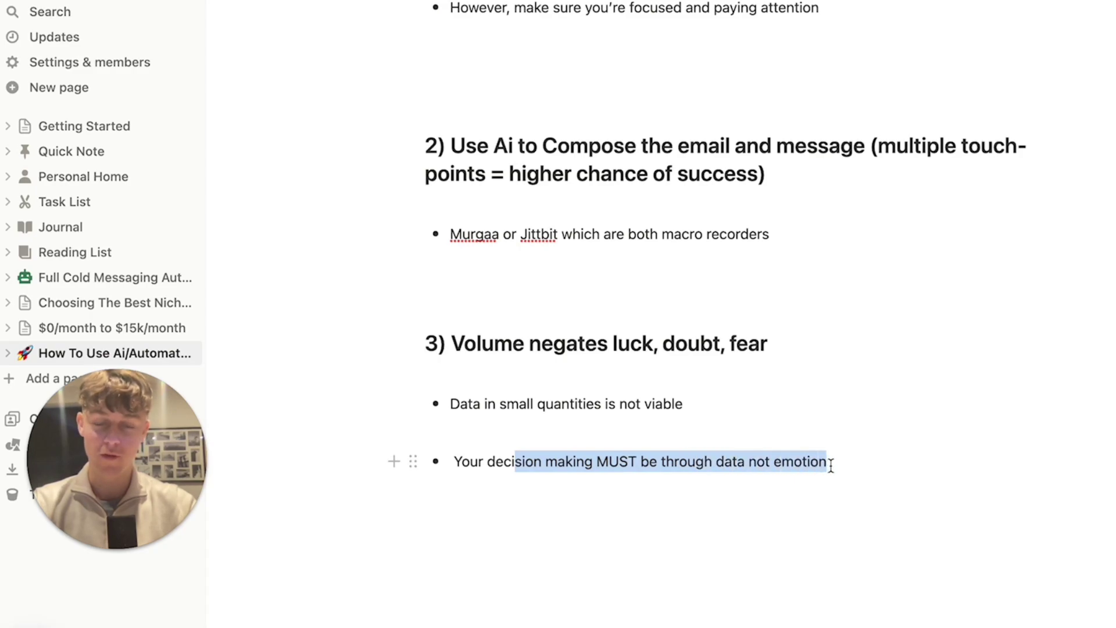
left_click(831, 464)
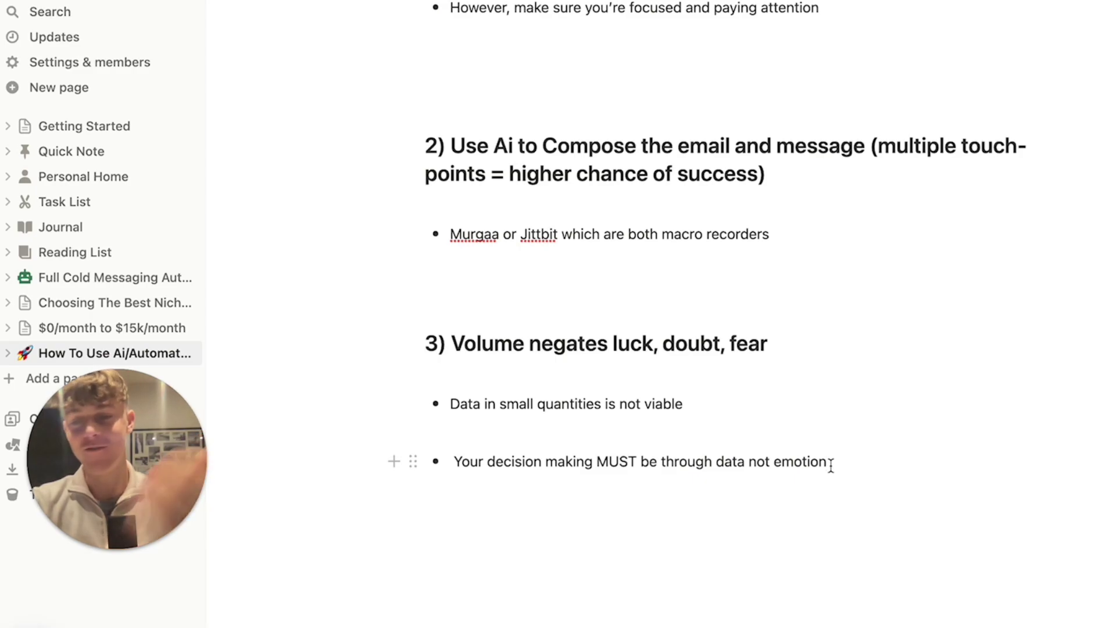
- Revisit the bullet on the Murgaa and Jittbit macro recorders under the Ai email and message heading
scroll(830, 464, "up", 3)
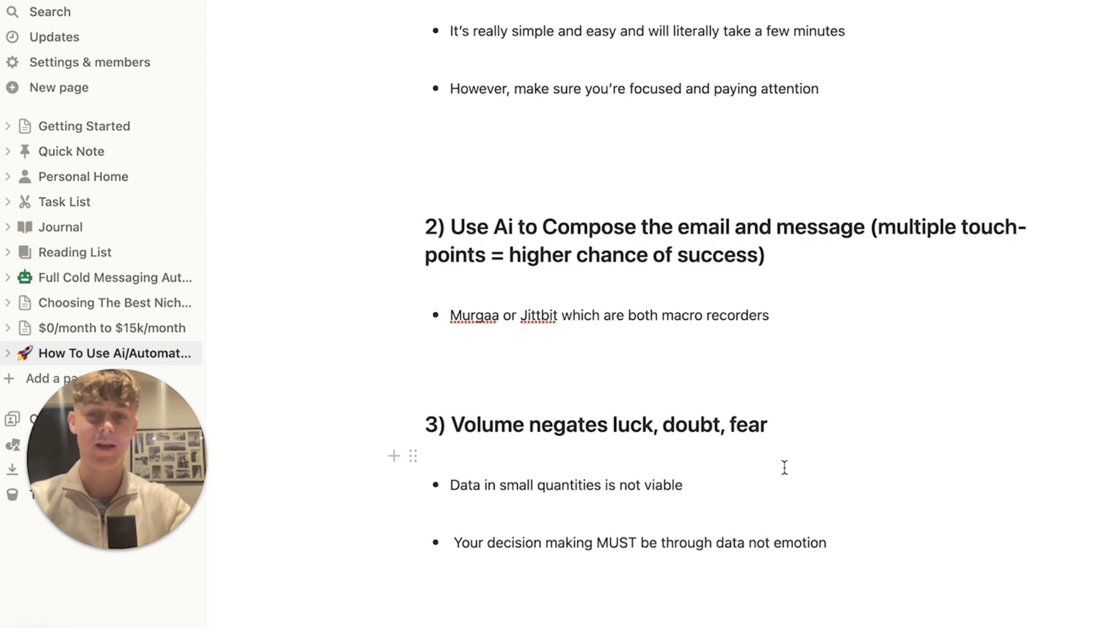
left_click_drag(450, 314, 782, 314)
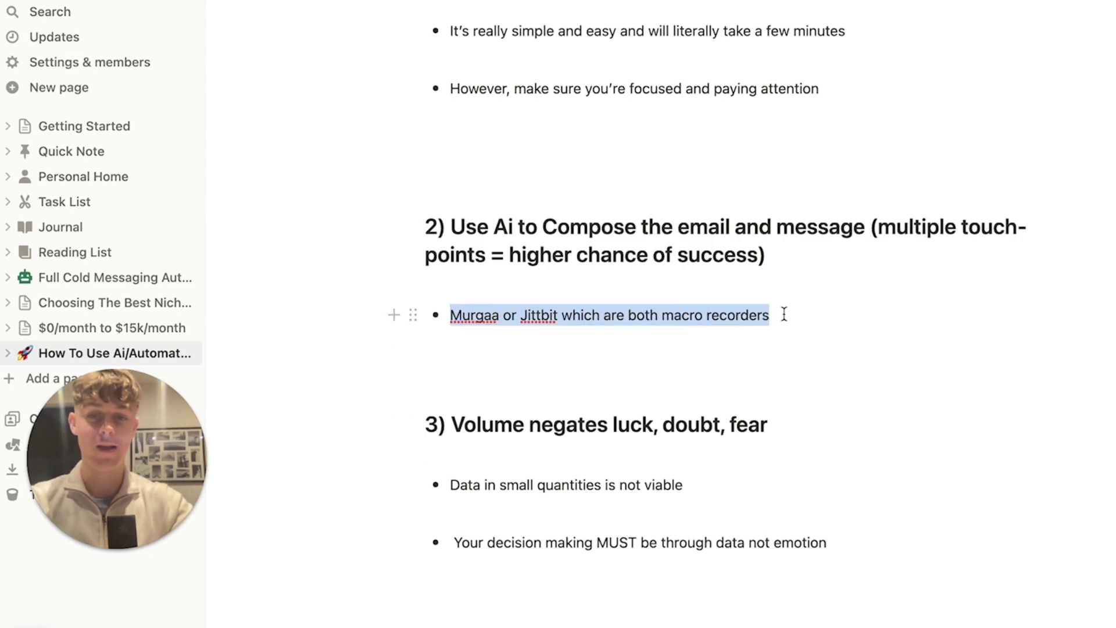
left_click(782, 314)
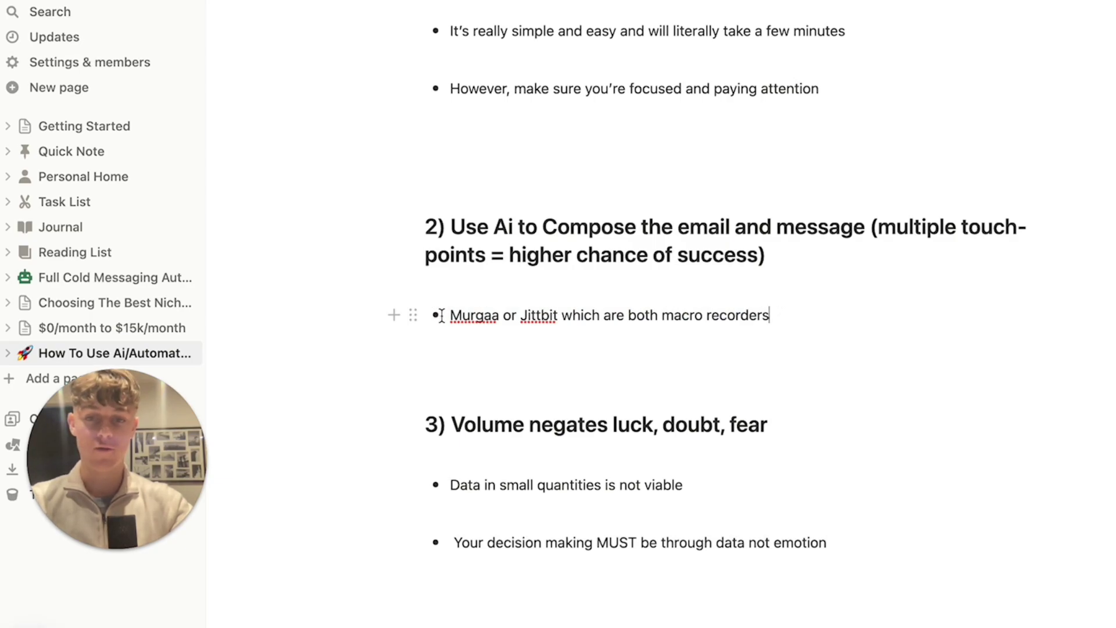
left_click_drag(440, 315, 560, 312)
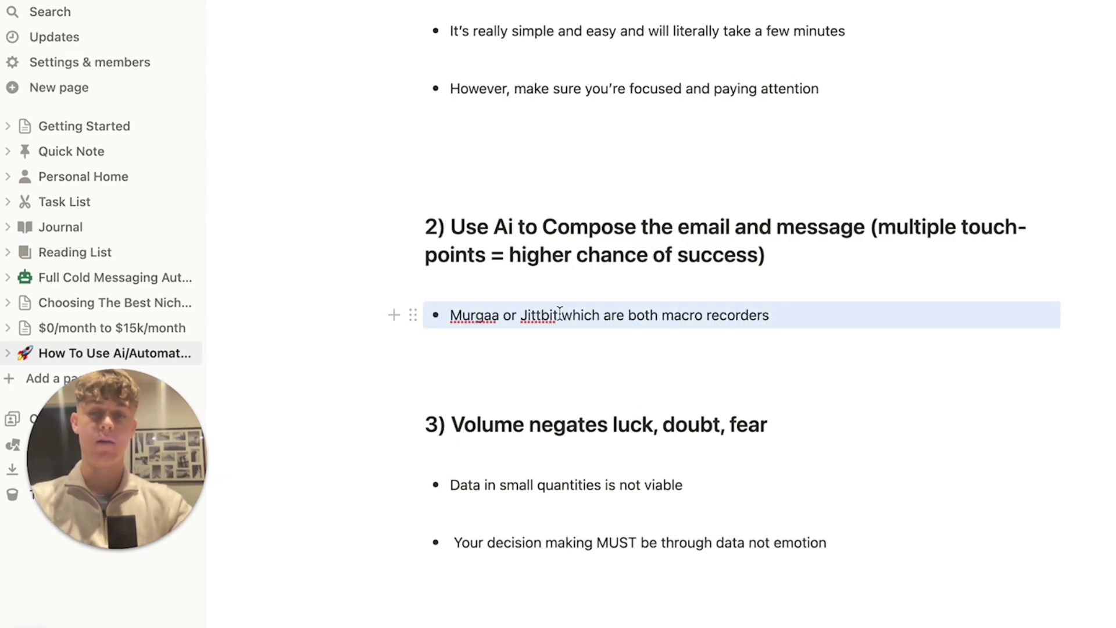